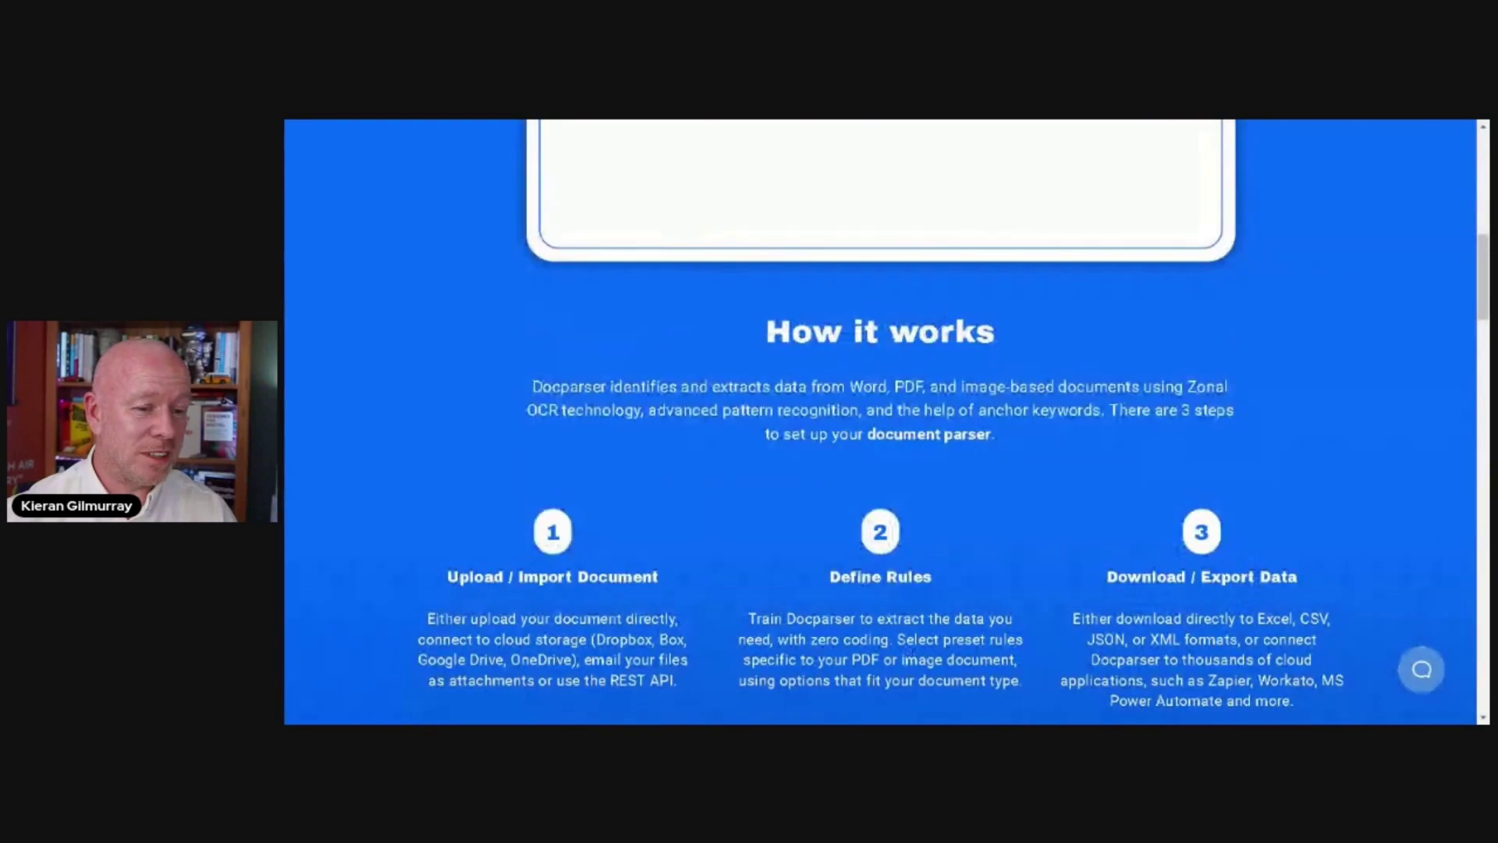
- Look through the Docparser homepage, covering how it works, the template types and the customer reviews
scroll(967, 343, "down", 10)
scroll(969, 345, "down", 5)
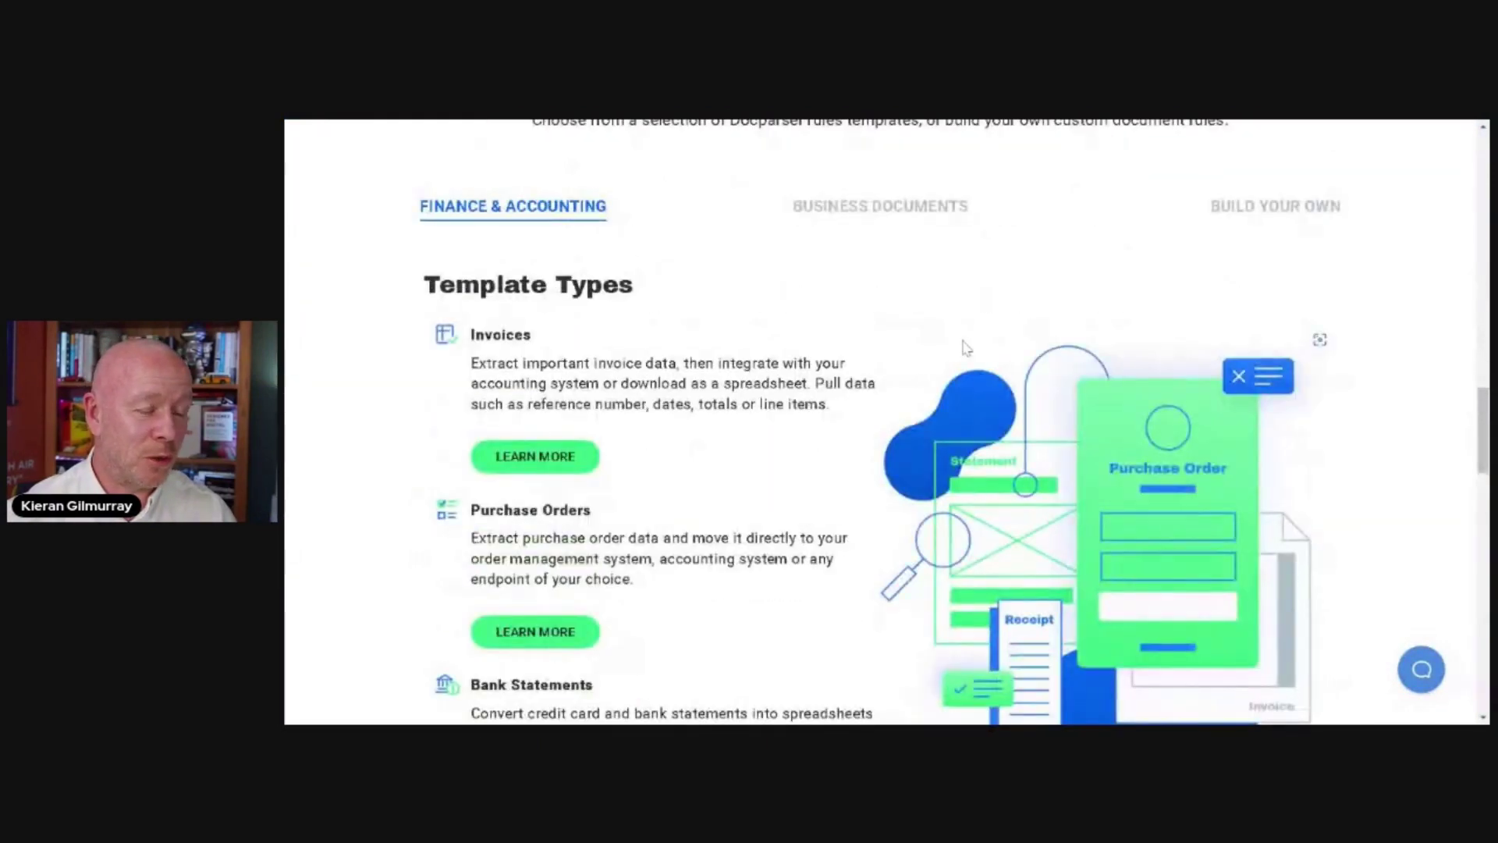
scroll(796, 289, "down", 5)
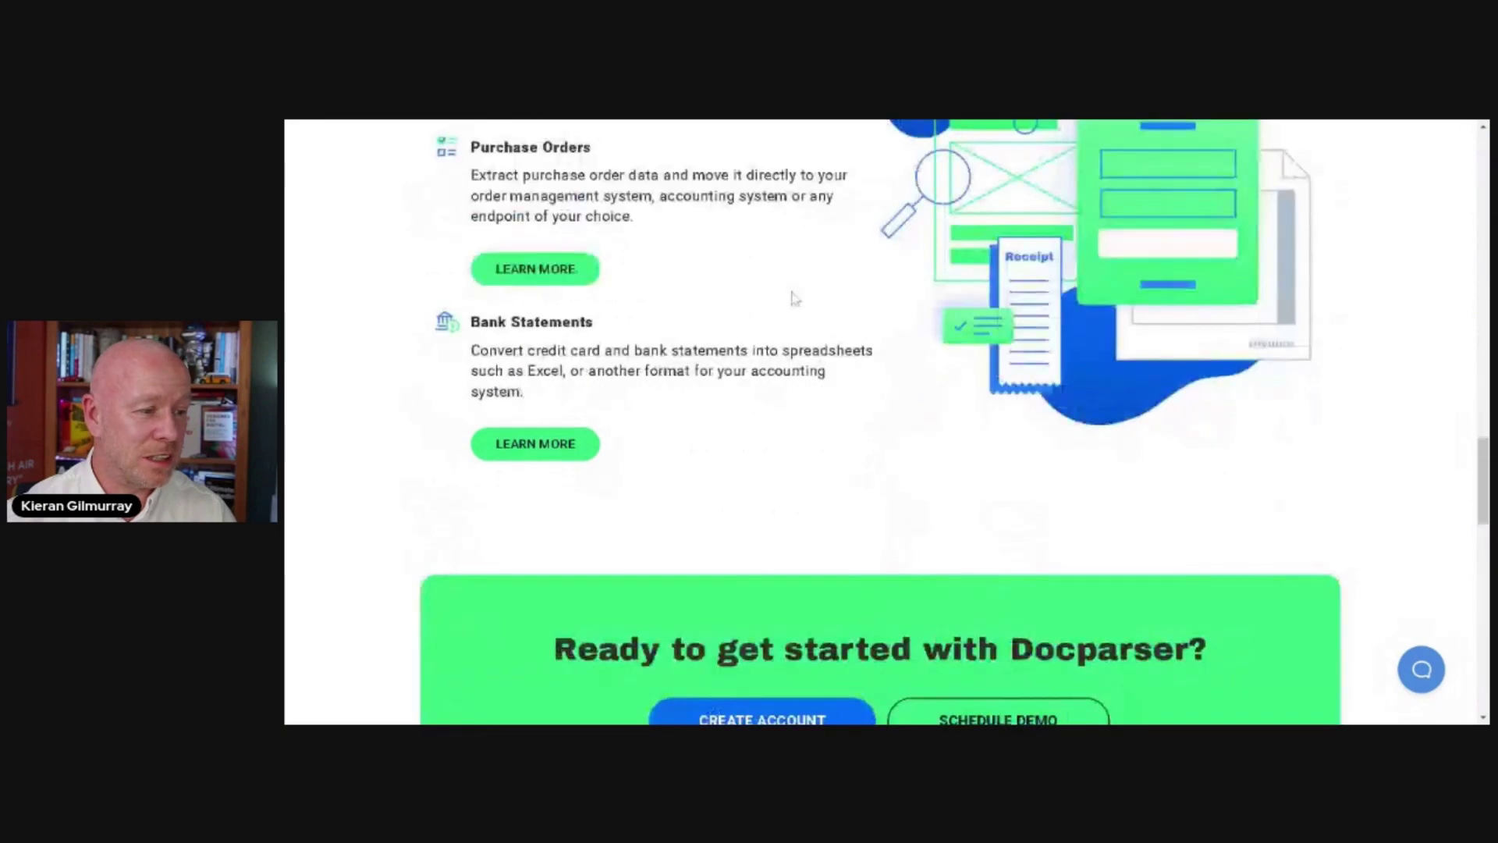
scroll(794, 298, "down", 11)
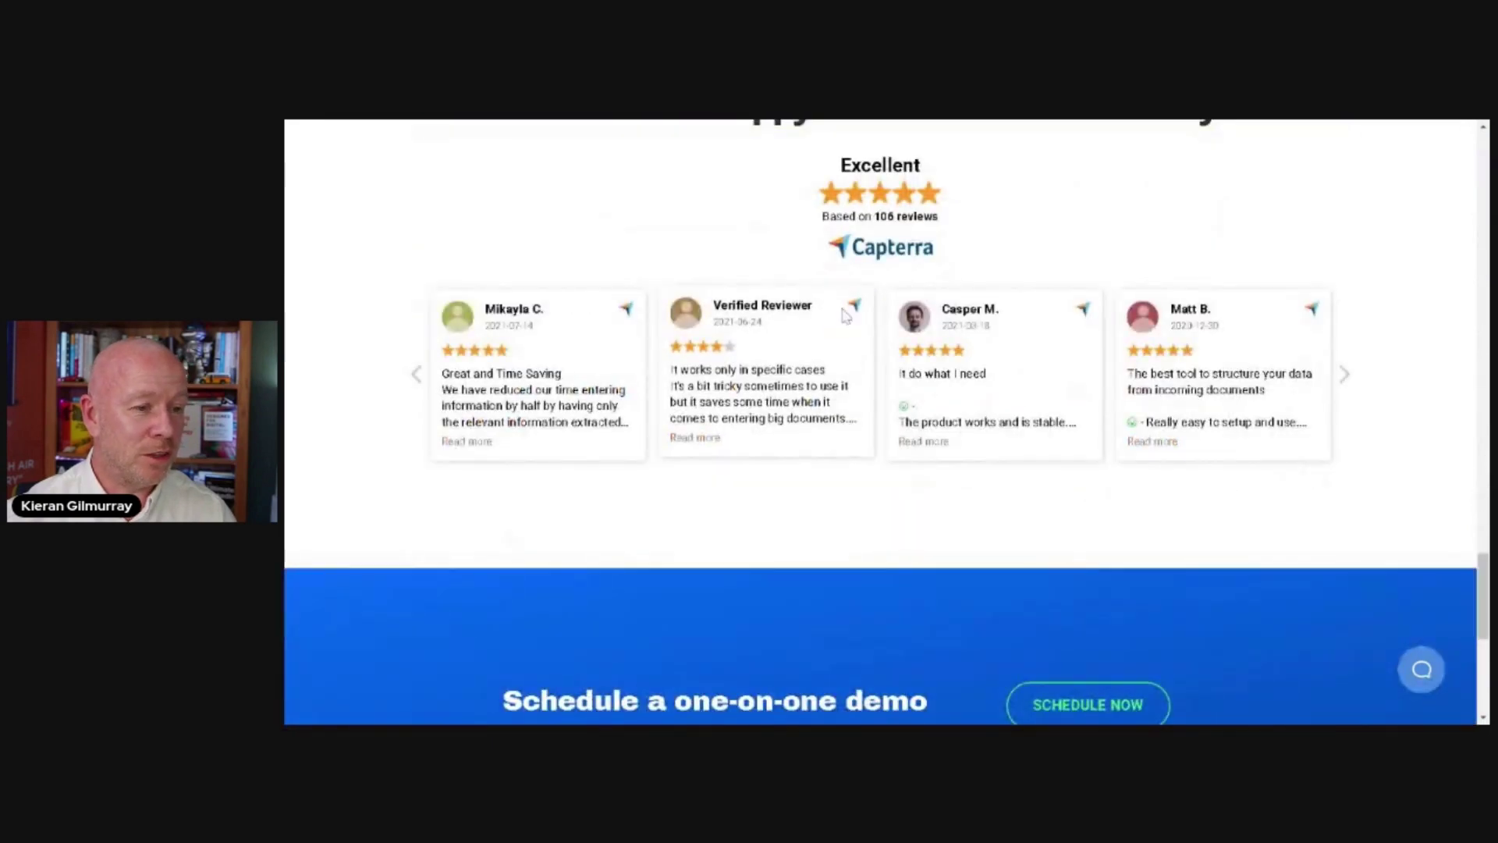
scroll(932, 312, "up", 2)
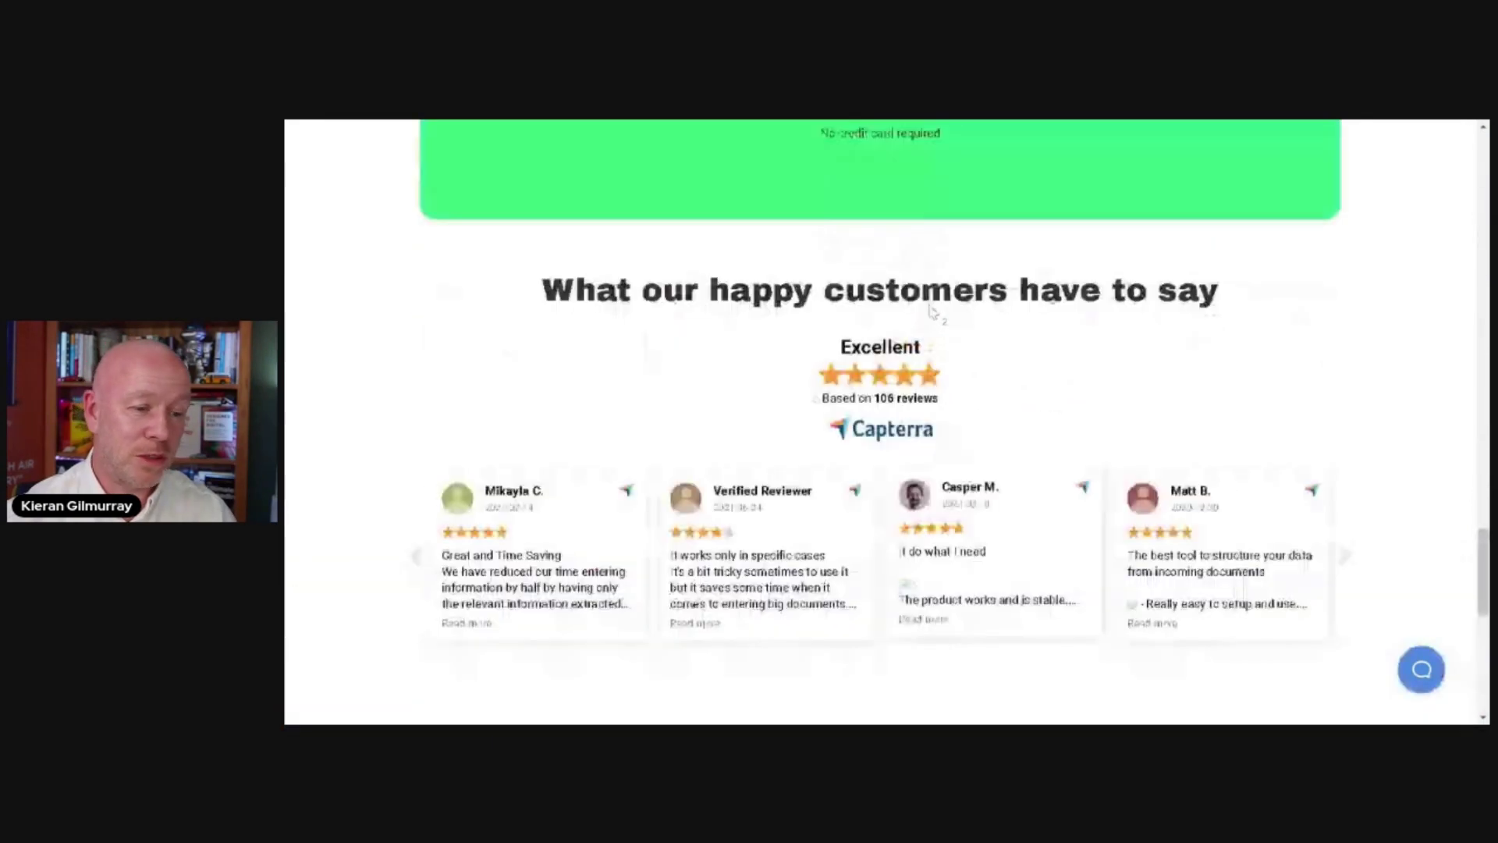
scroll(944, 312, "up", 20)
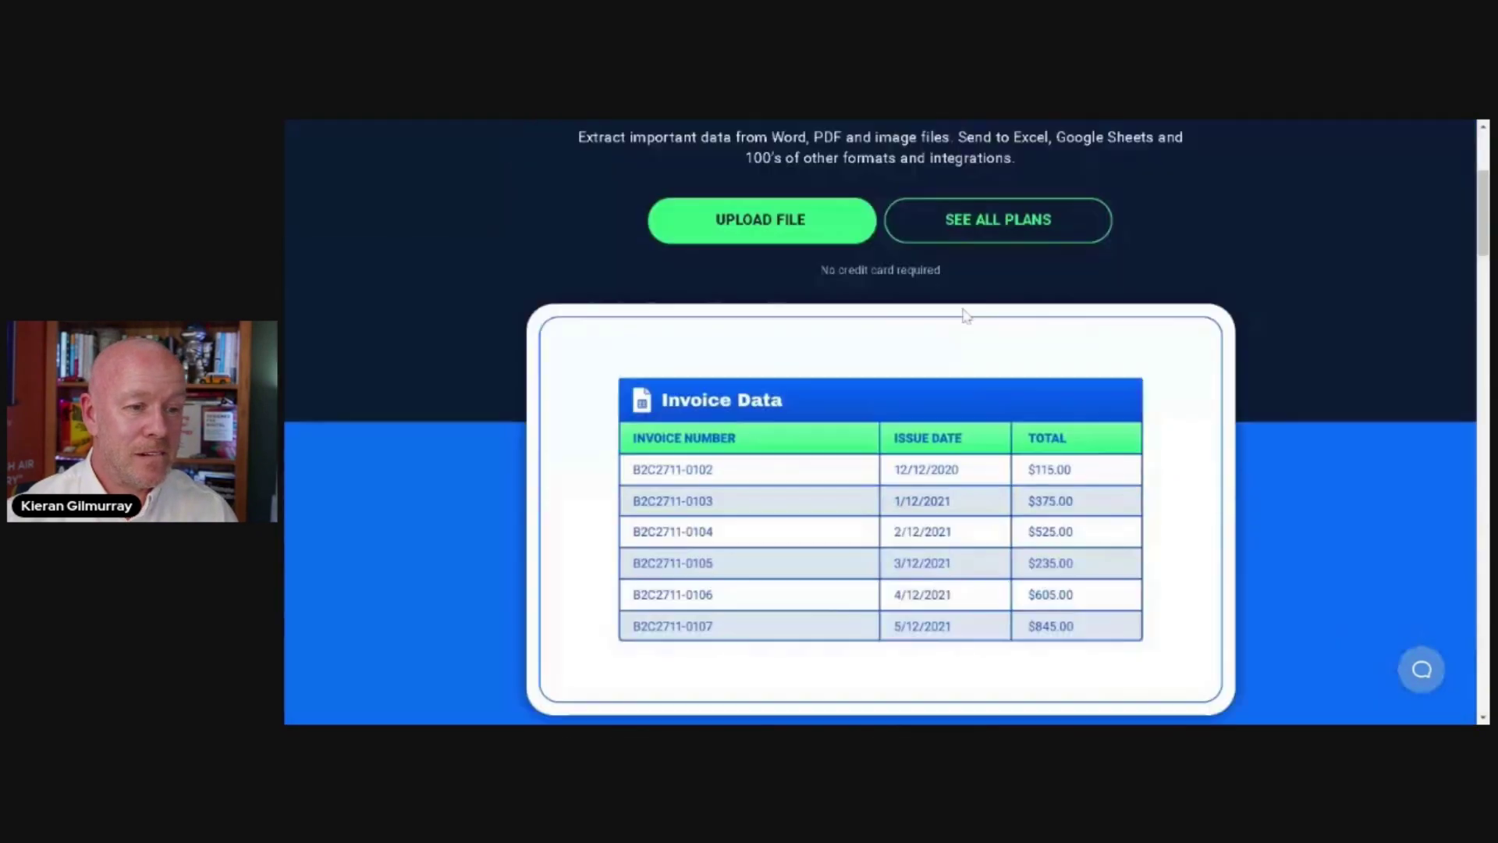
scroll(966, 315, "up", 4)
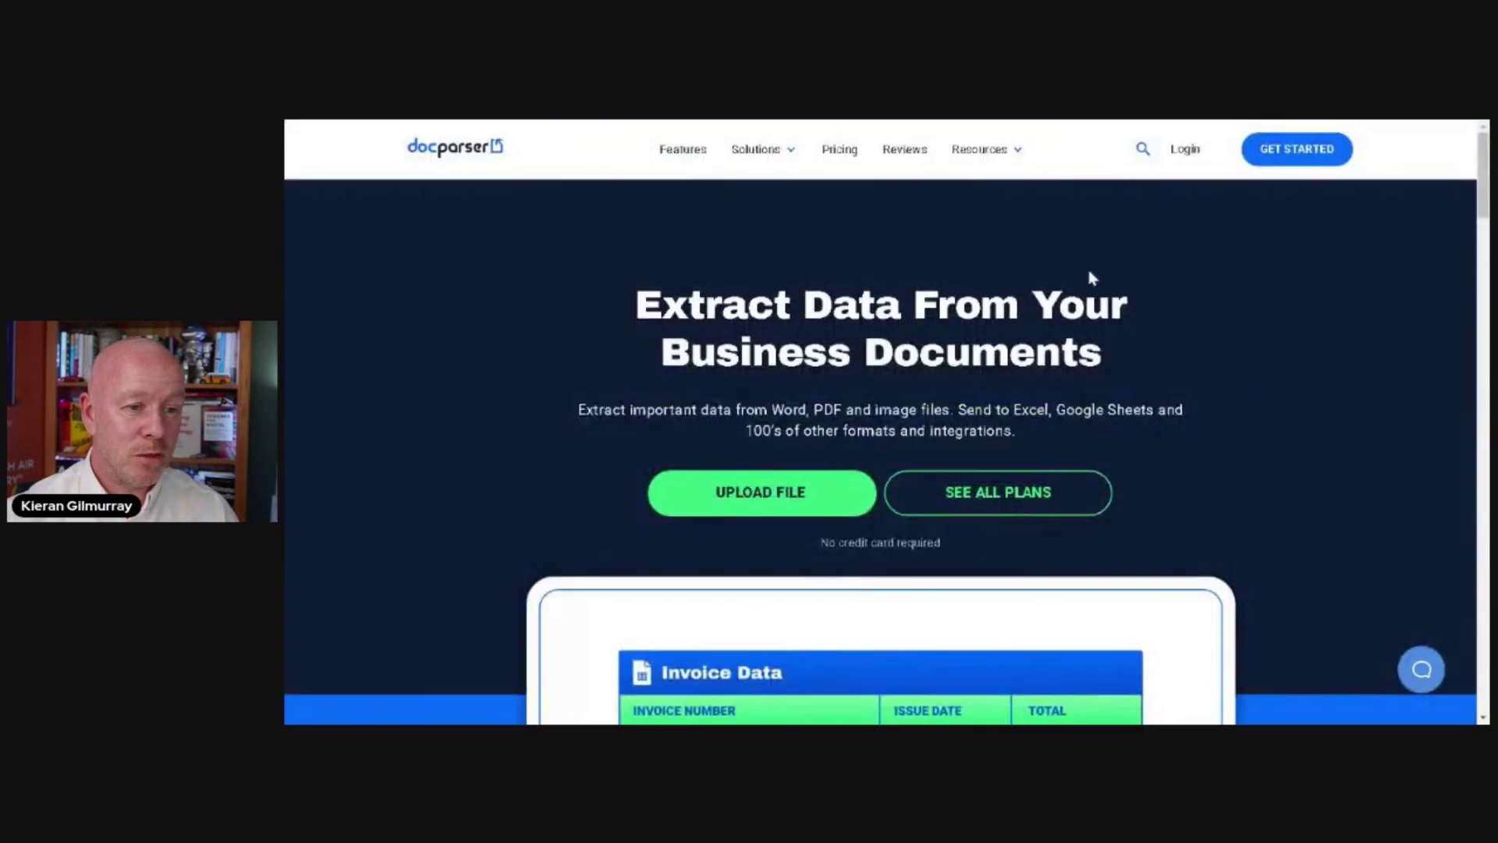
- Log in to the Docparser account and start creating a new parser
left_click(1184, 149)
left_click(1124, 421)
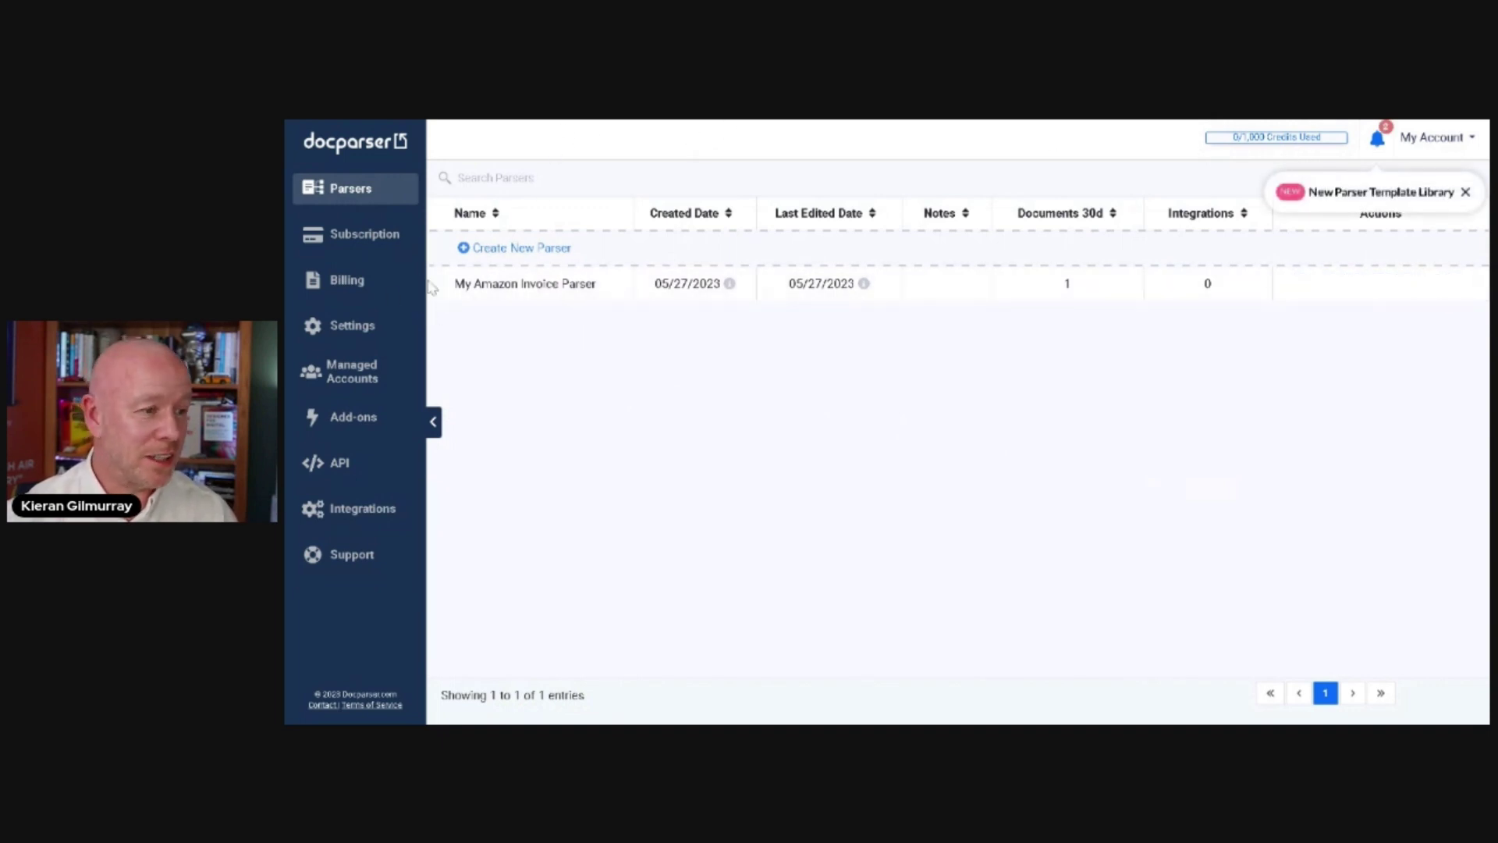
left_click(531, 248)
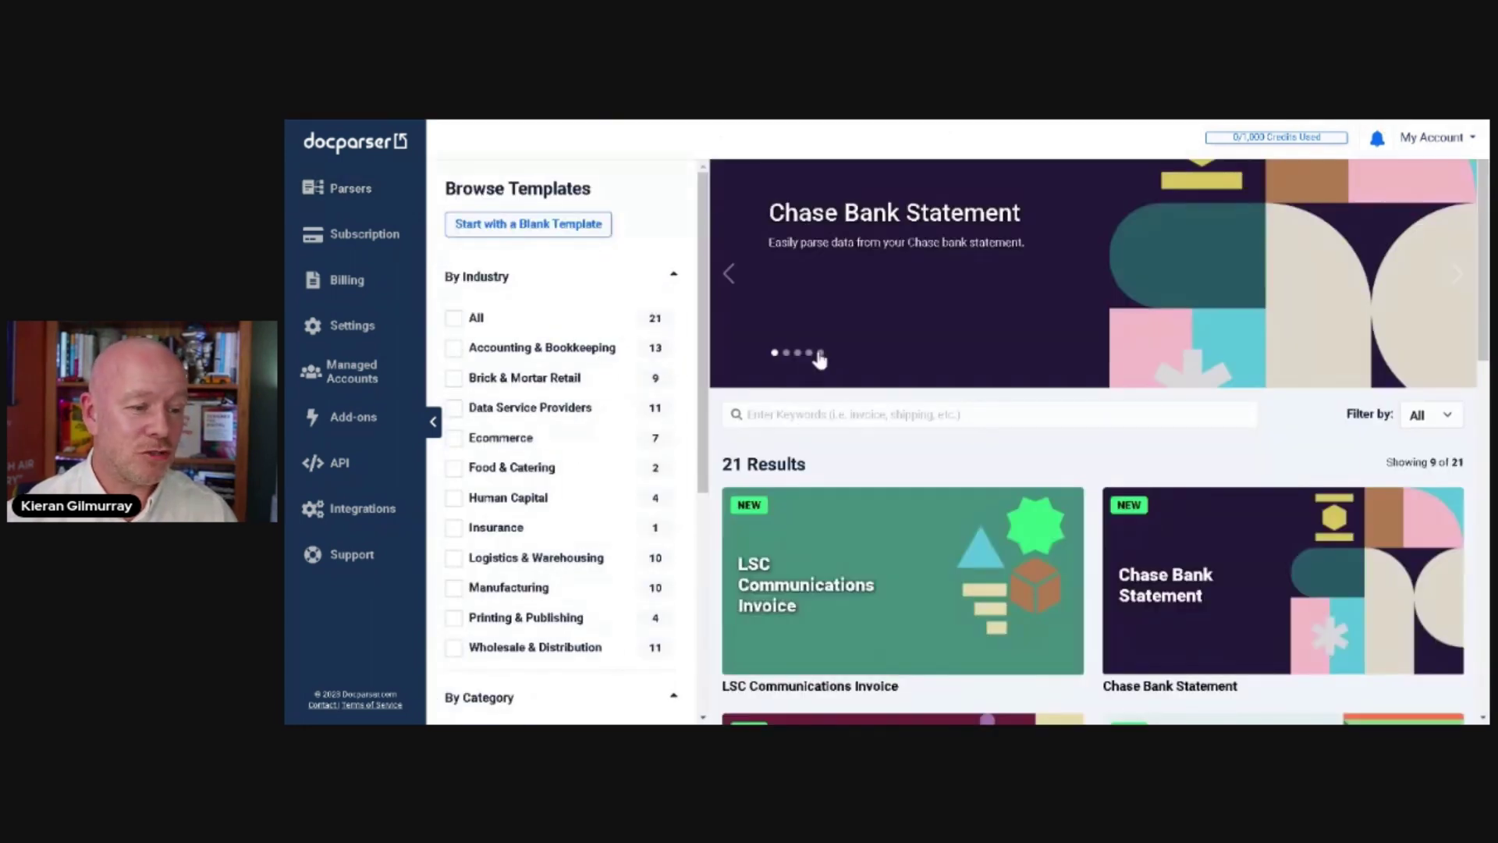
- Browse the parser template library and view the details of the American Express AMEX Statement template
scroll(1049, 309, "down", 3)
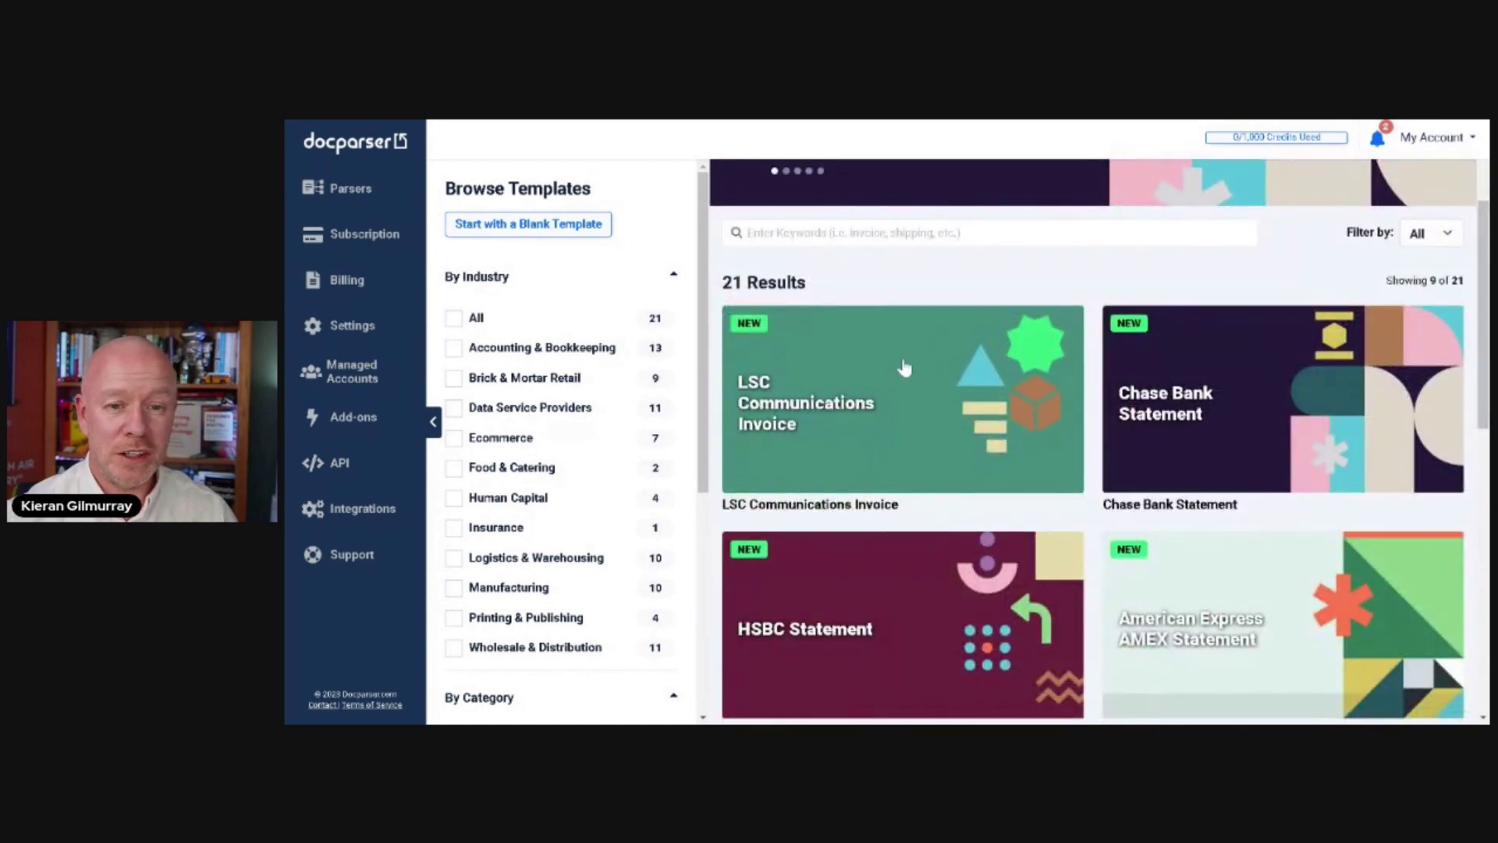
scroll(902, 355, "down", 3)
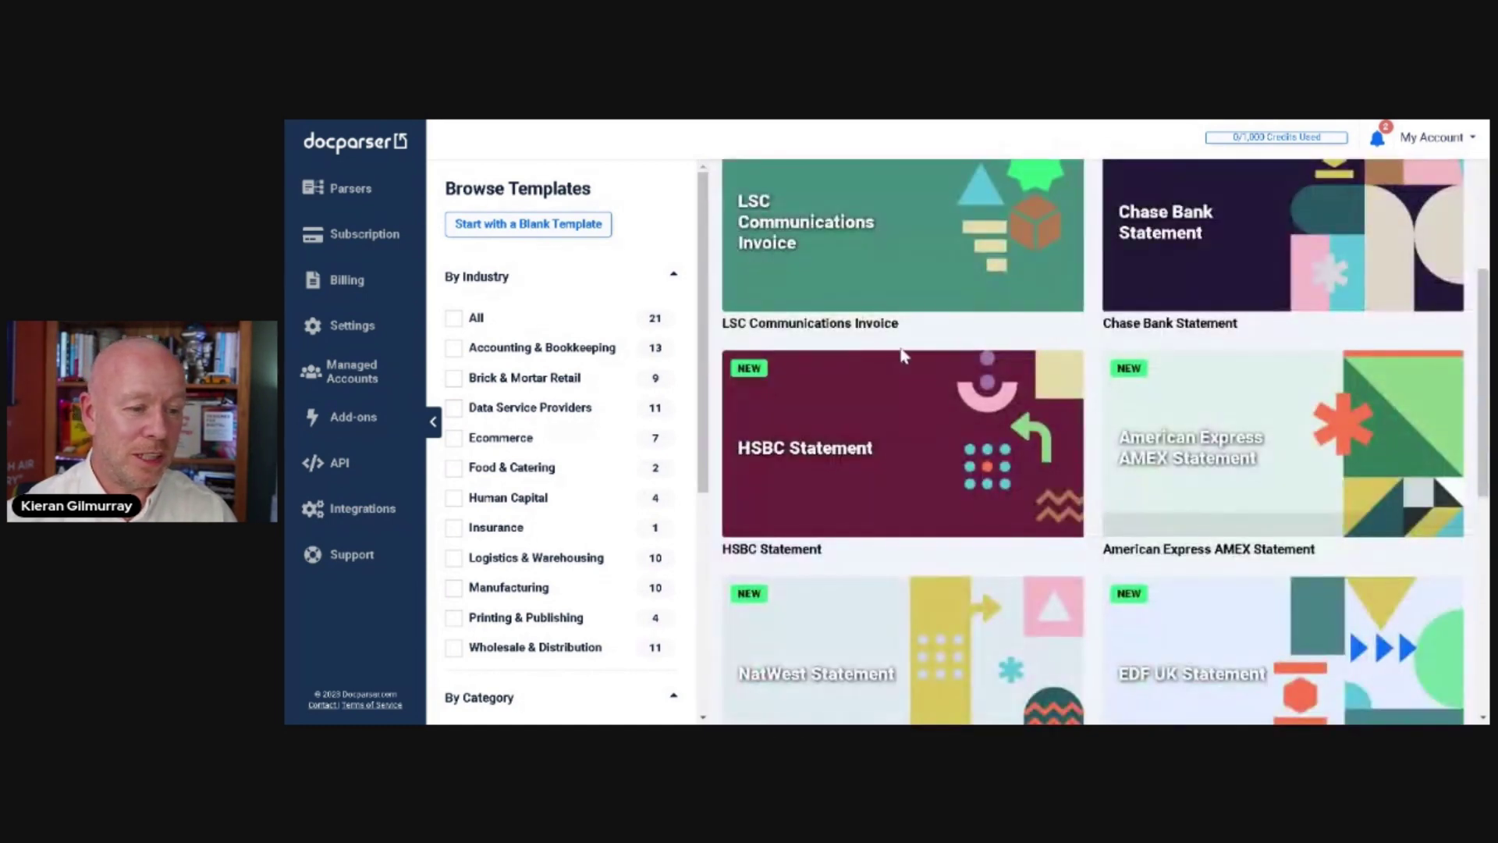
scroll(902, 355, "down", 3)
scroll(902, 361, "down", 3)
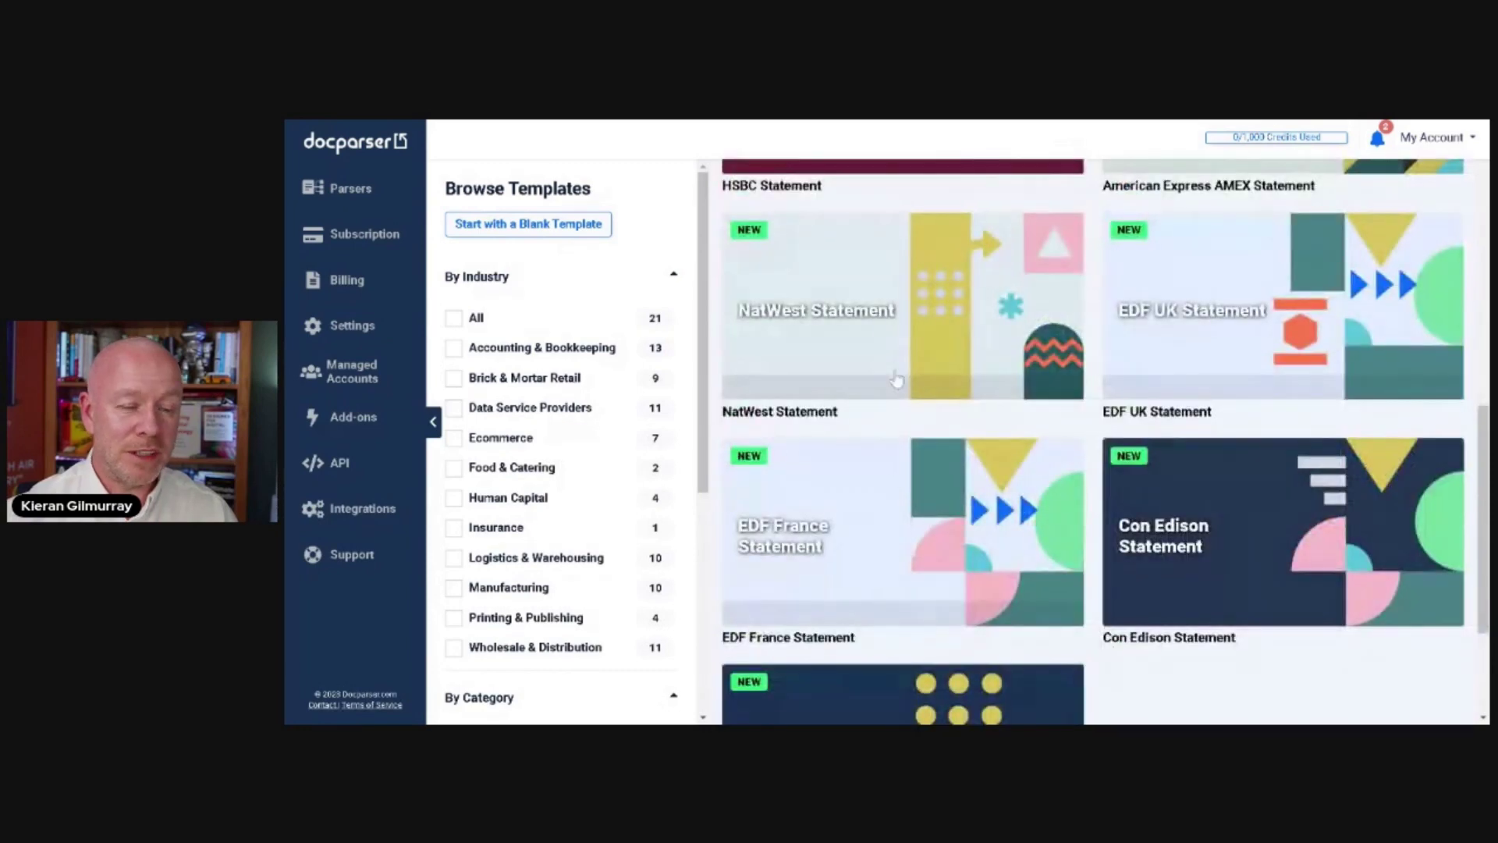
scroll(886, 468, "down", 3)
scroll(916, 466, "up", 15)
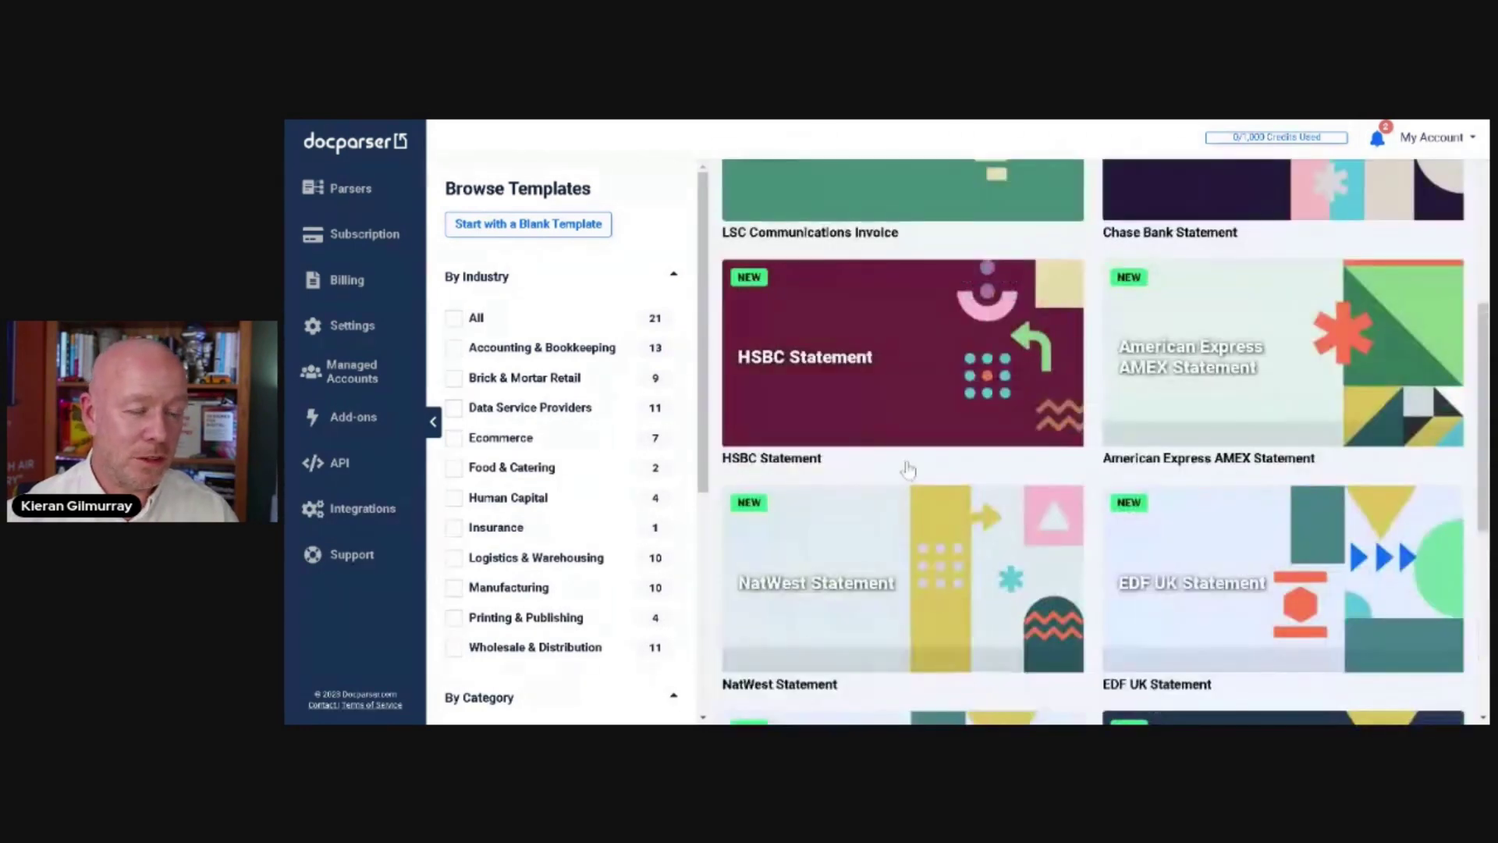
scroll(909, 467, "up", 2)
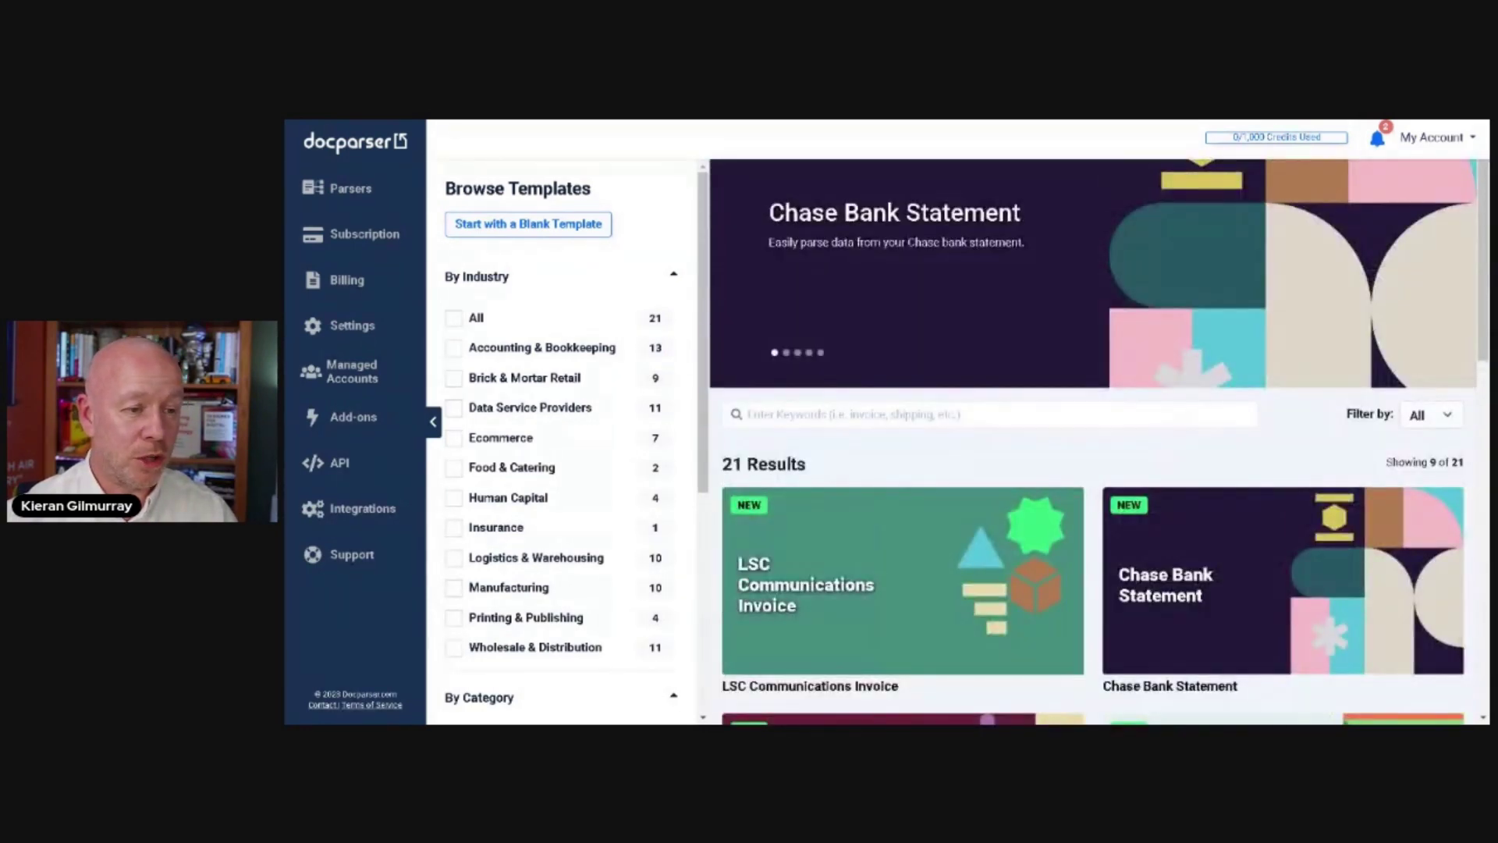
left_click(797, 363)
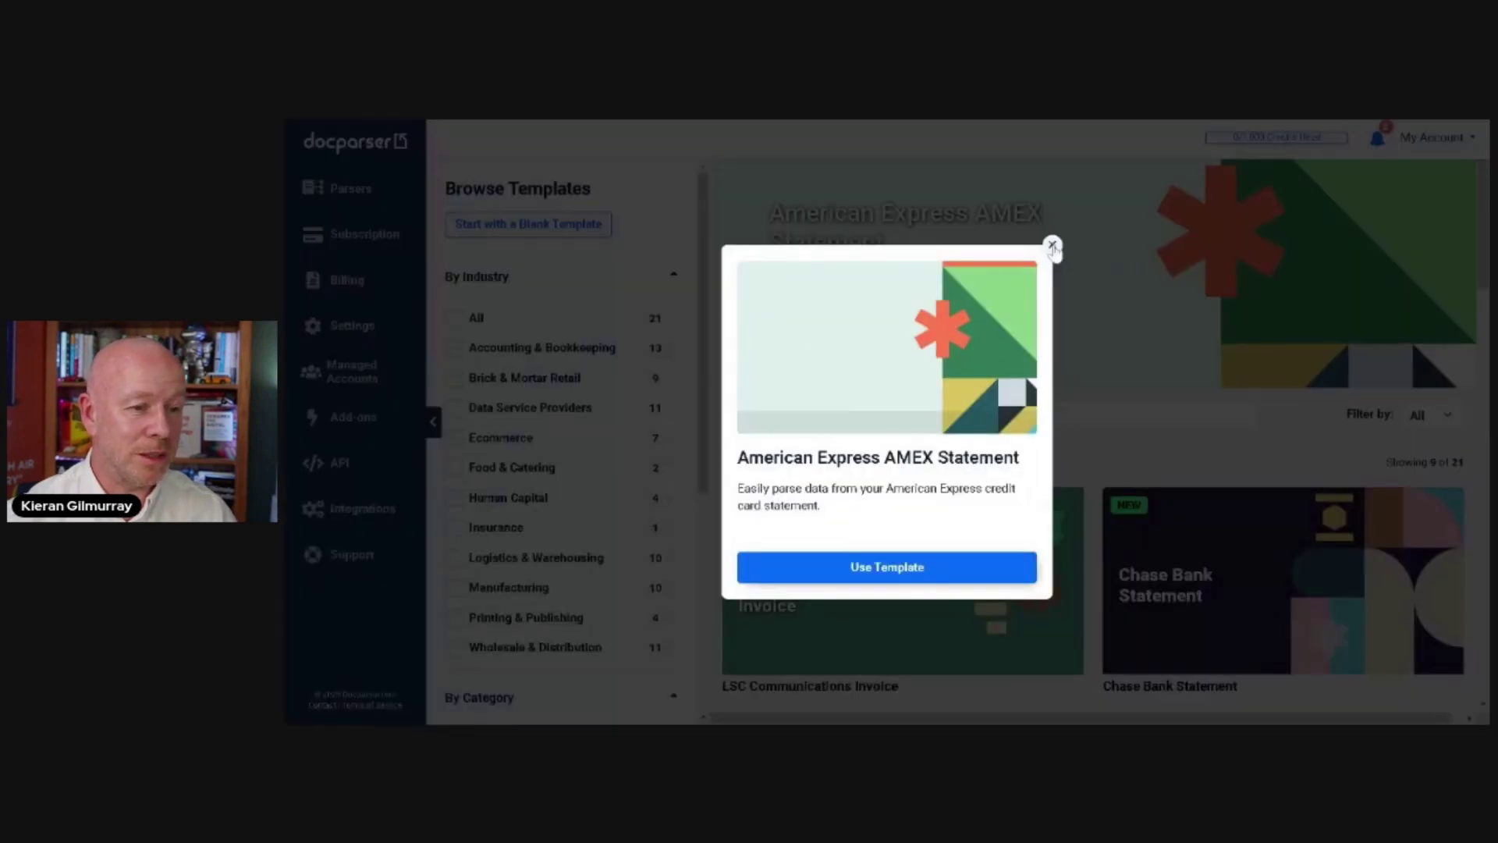
left_click(1052, 246)
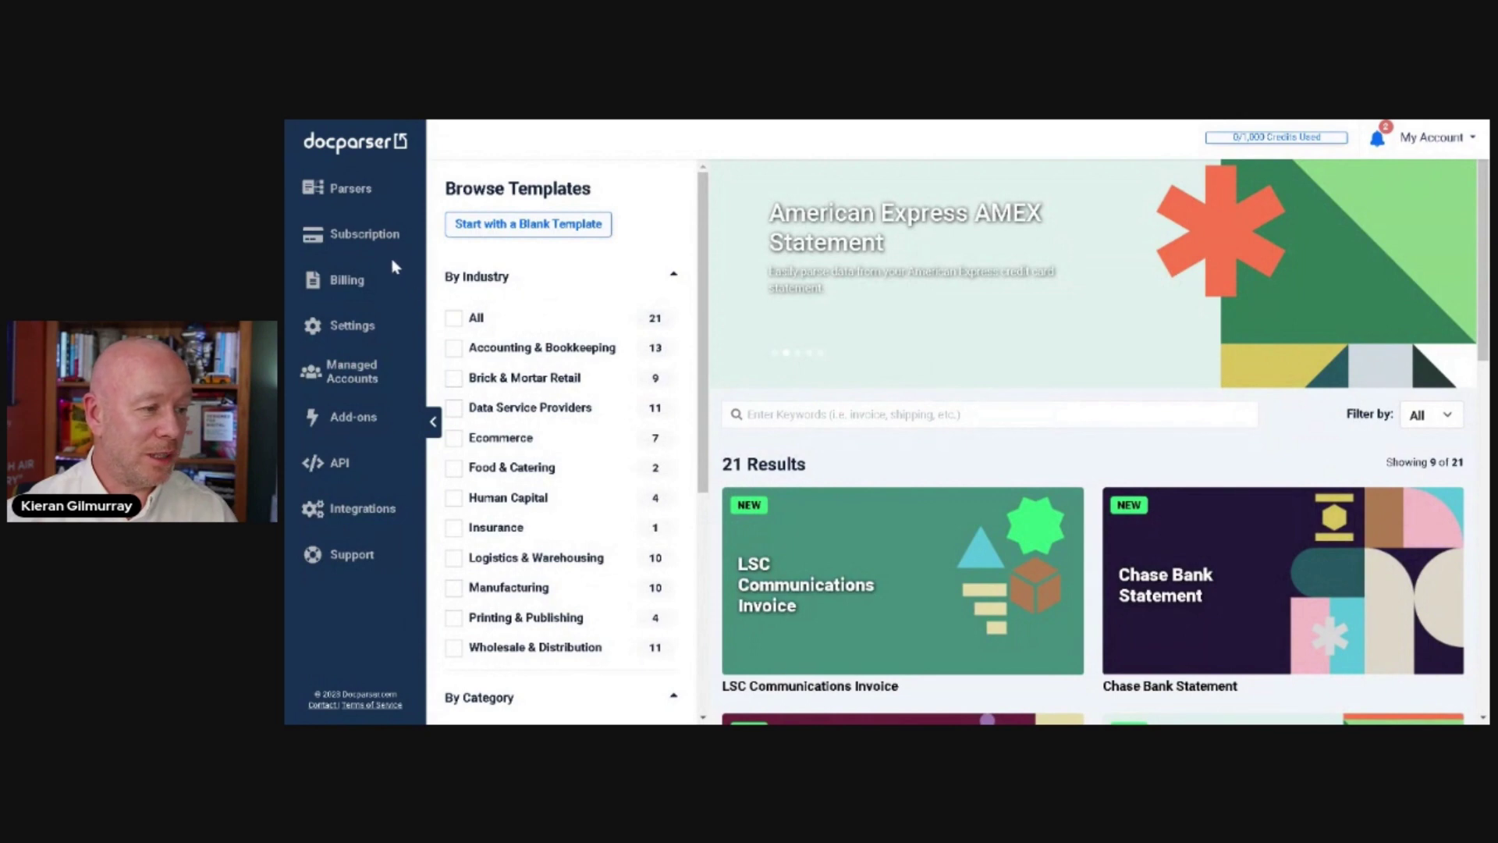
- Create a parser from a blank template and name it My Amazon Import
left_click(544, 228)
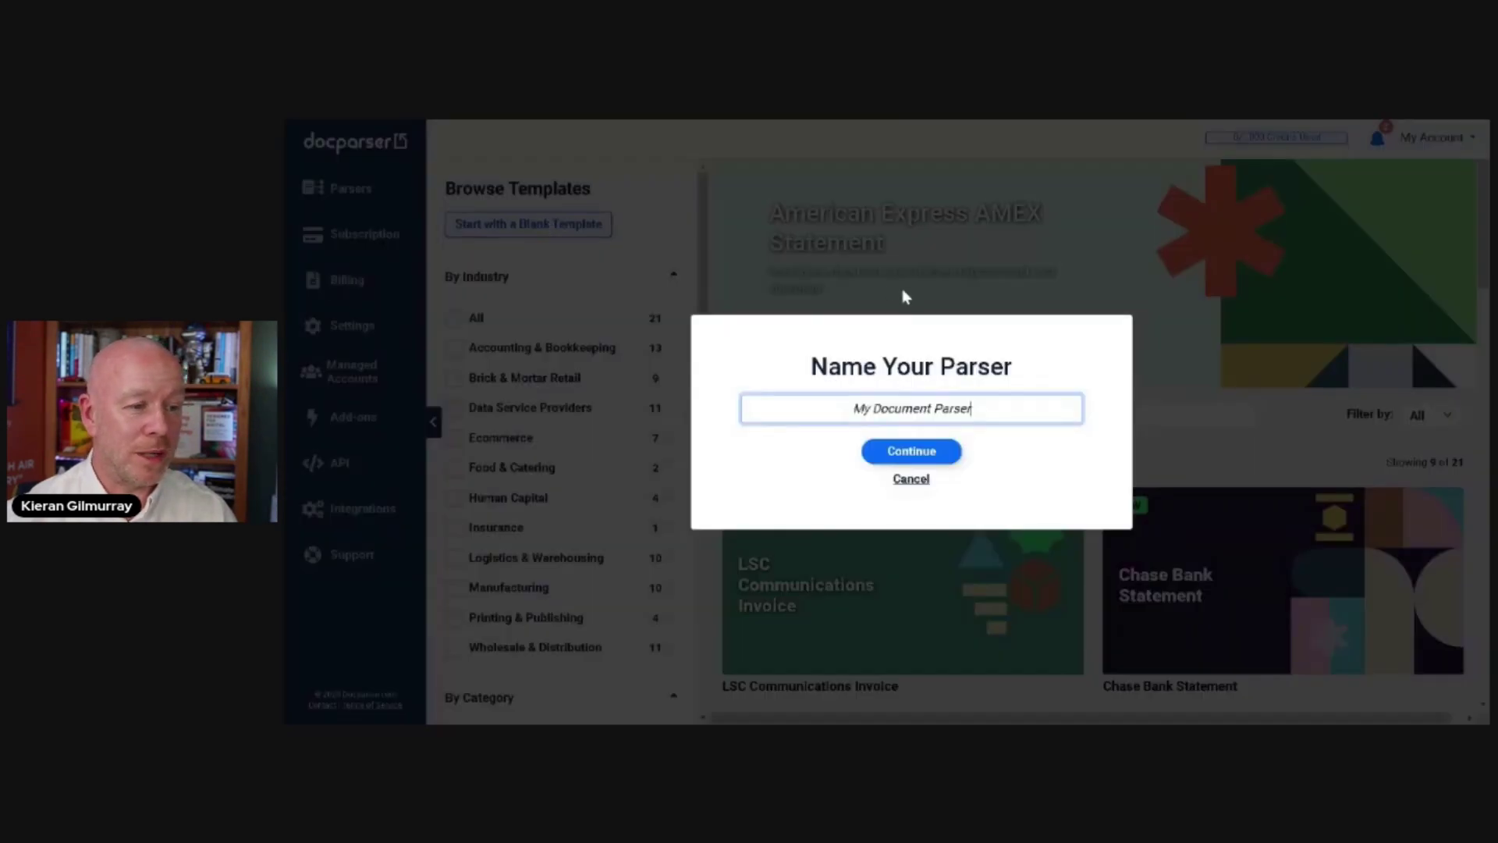
triple_click(743, 399)
type("My Amz")
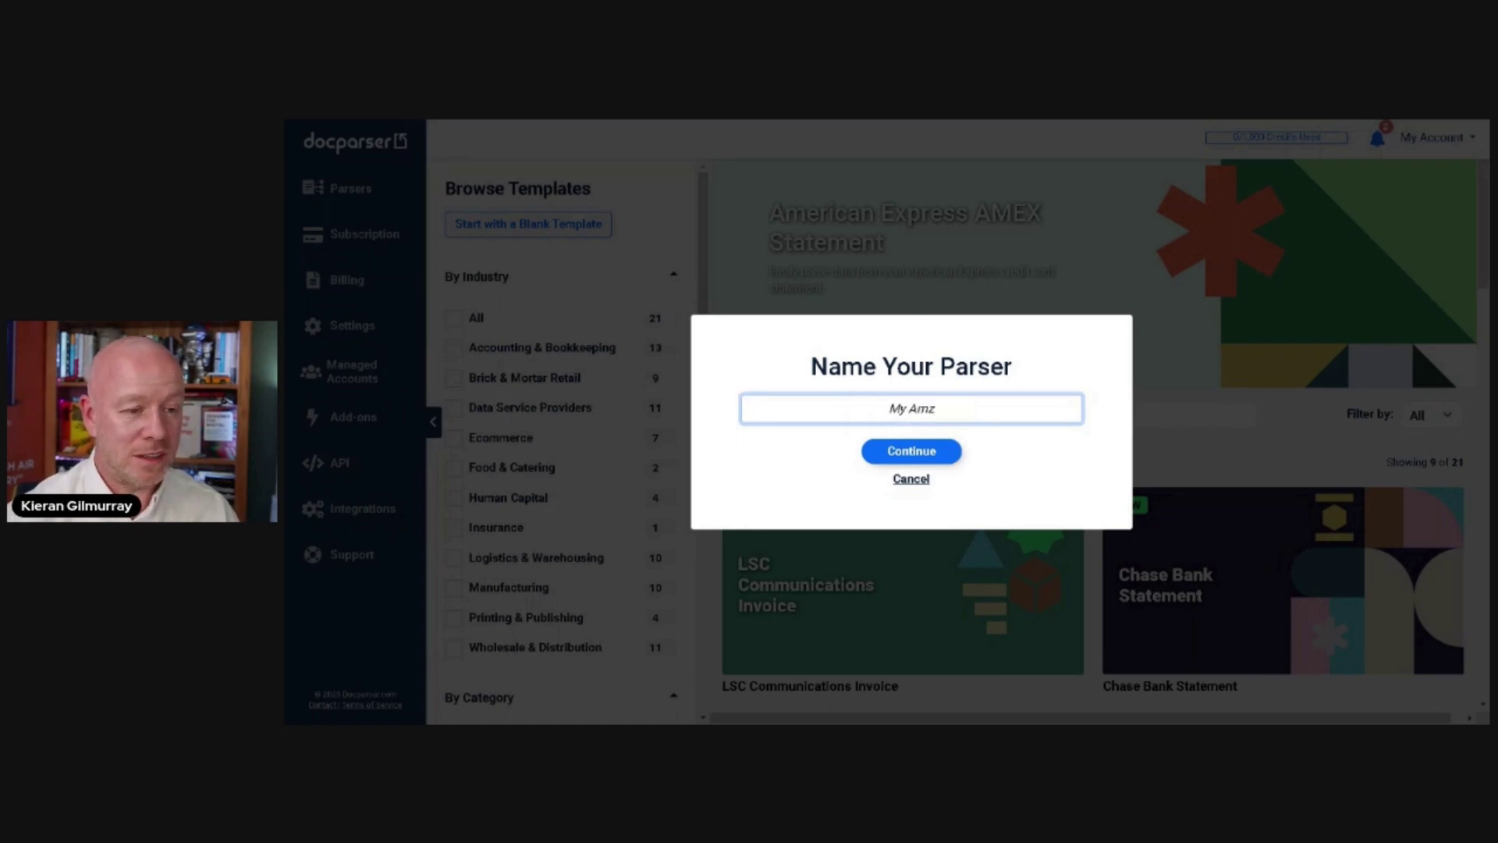
key("BackSpace")
type("az")
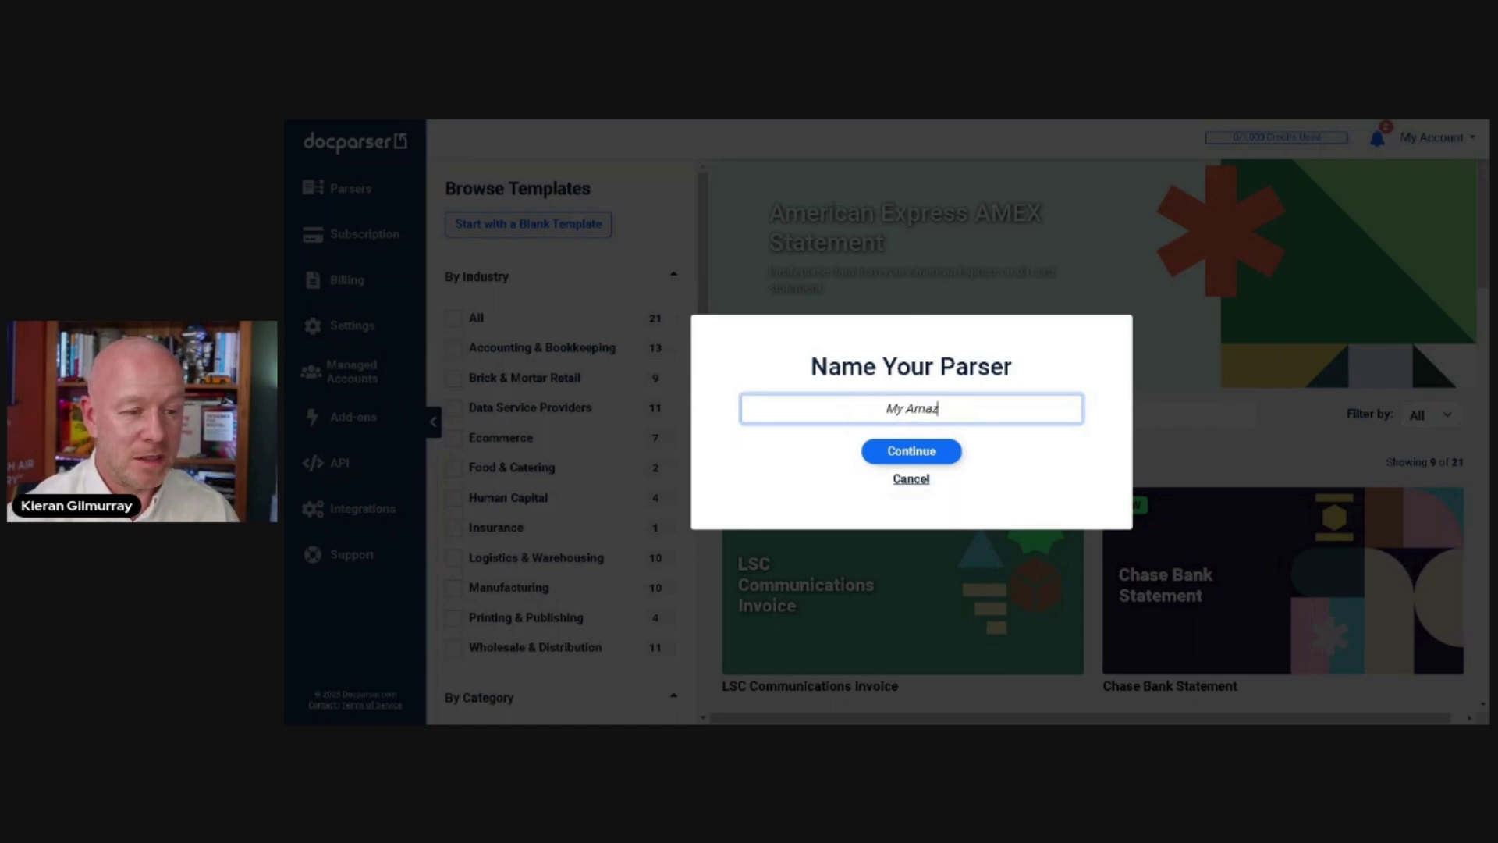
type("on Import")
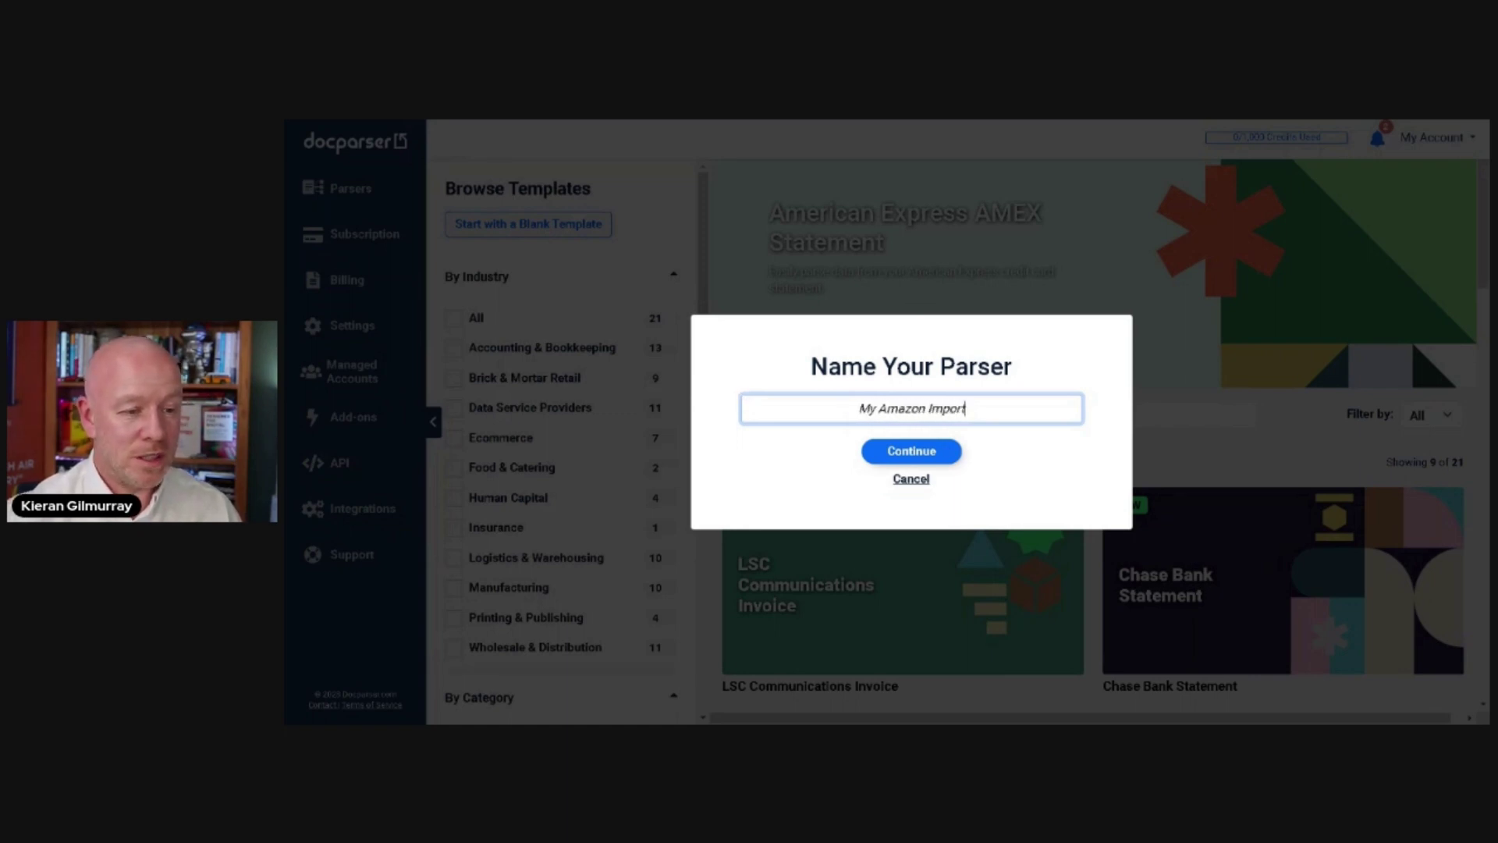
left_click(914, 450)
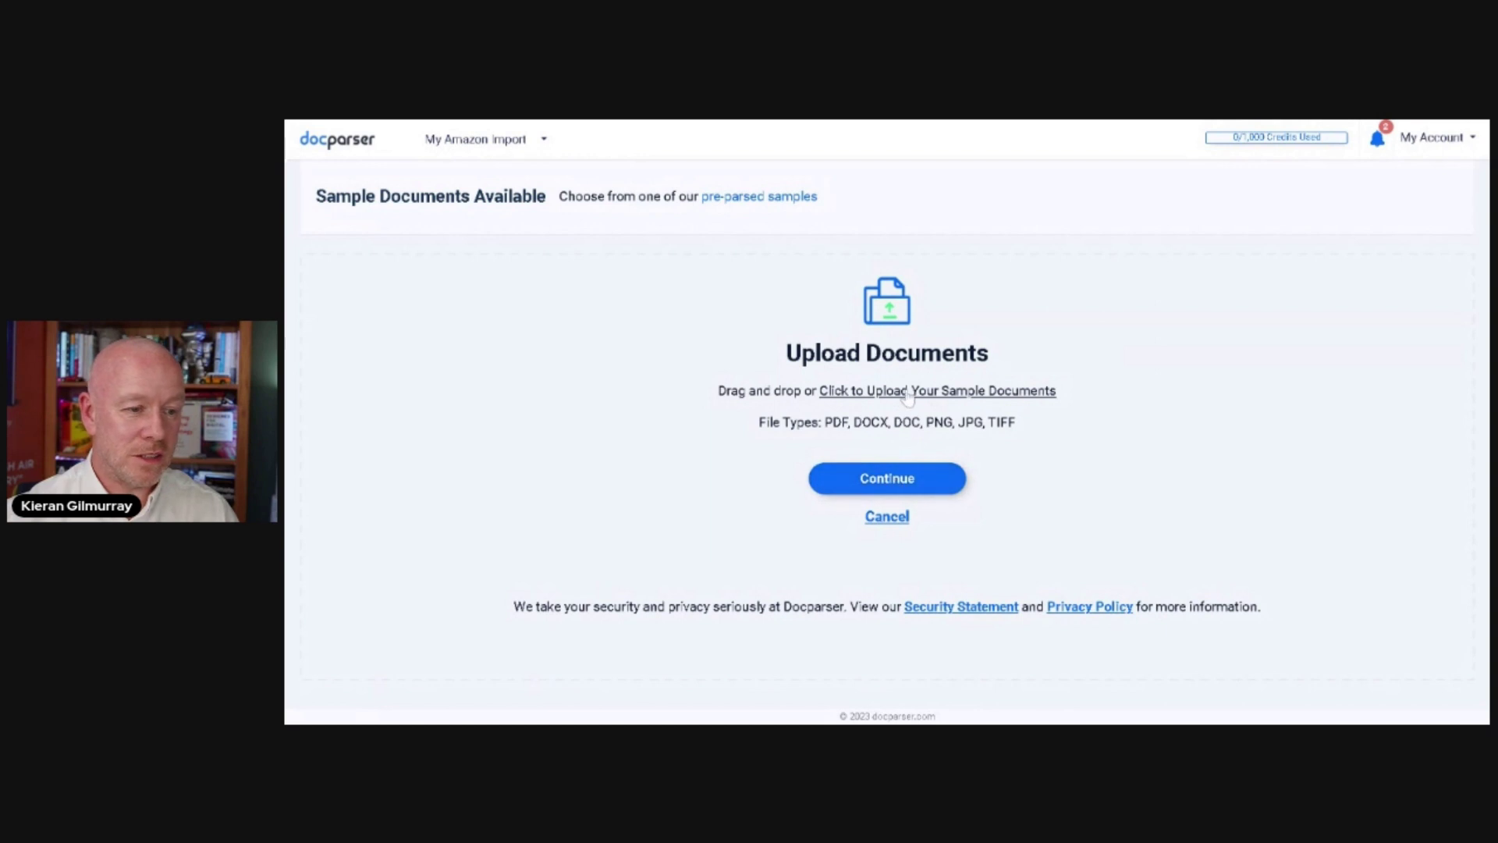
- Upload a sample Amazon invoice to the parser and continue to the parsing rule templates
left_click(902, 481)
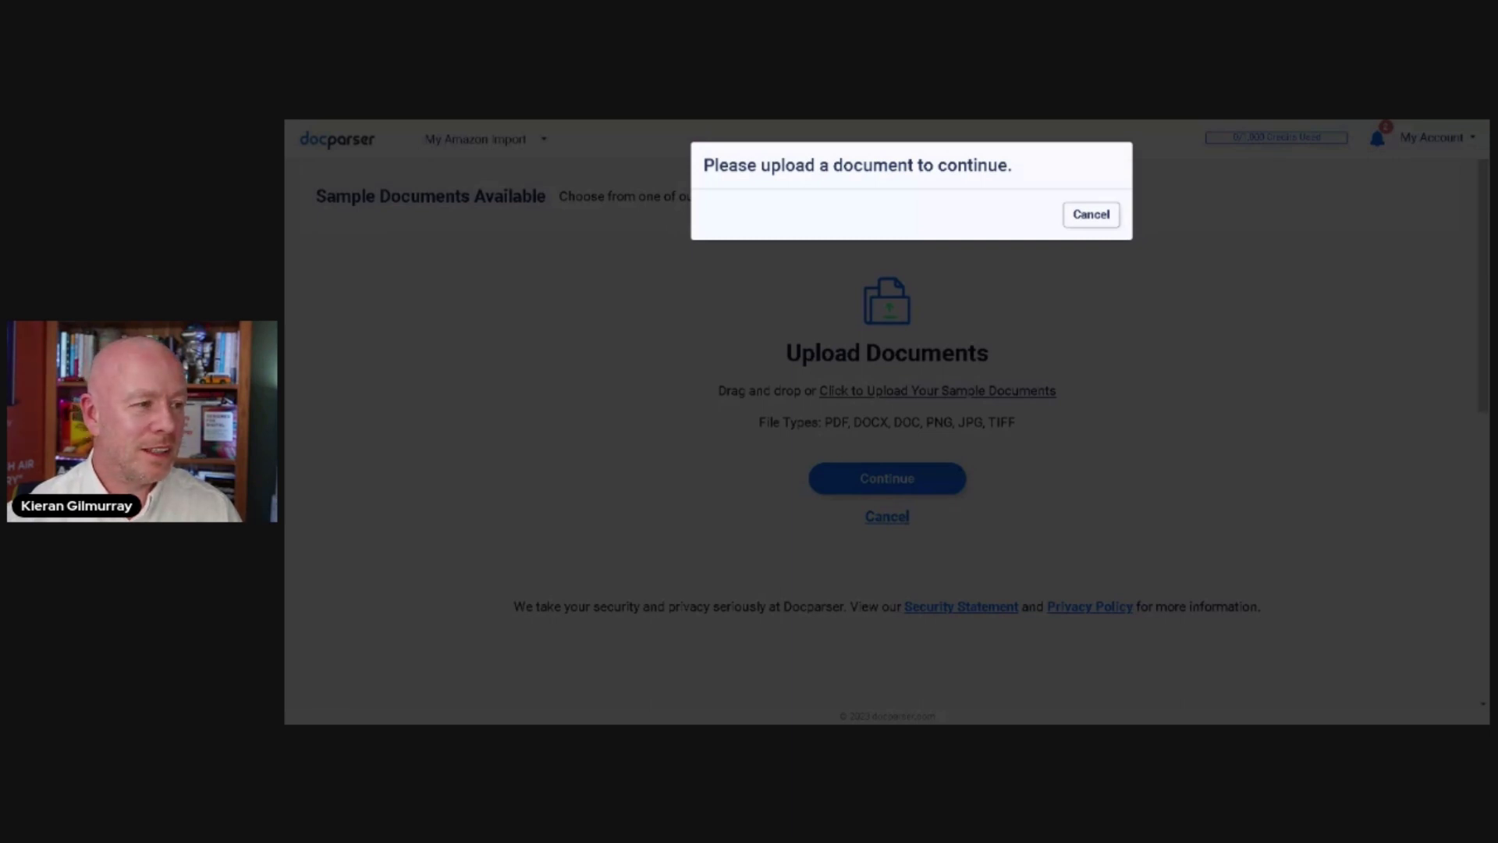
left_click(1091, 215)
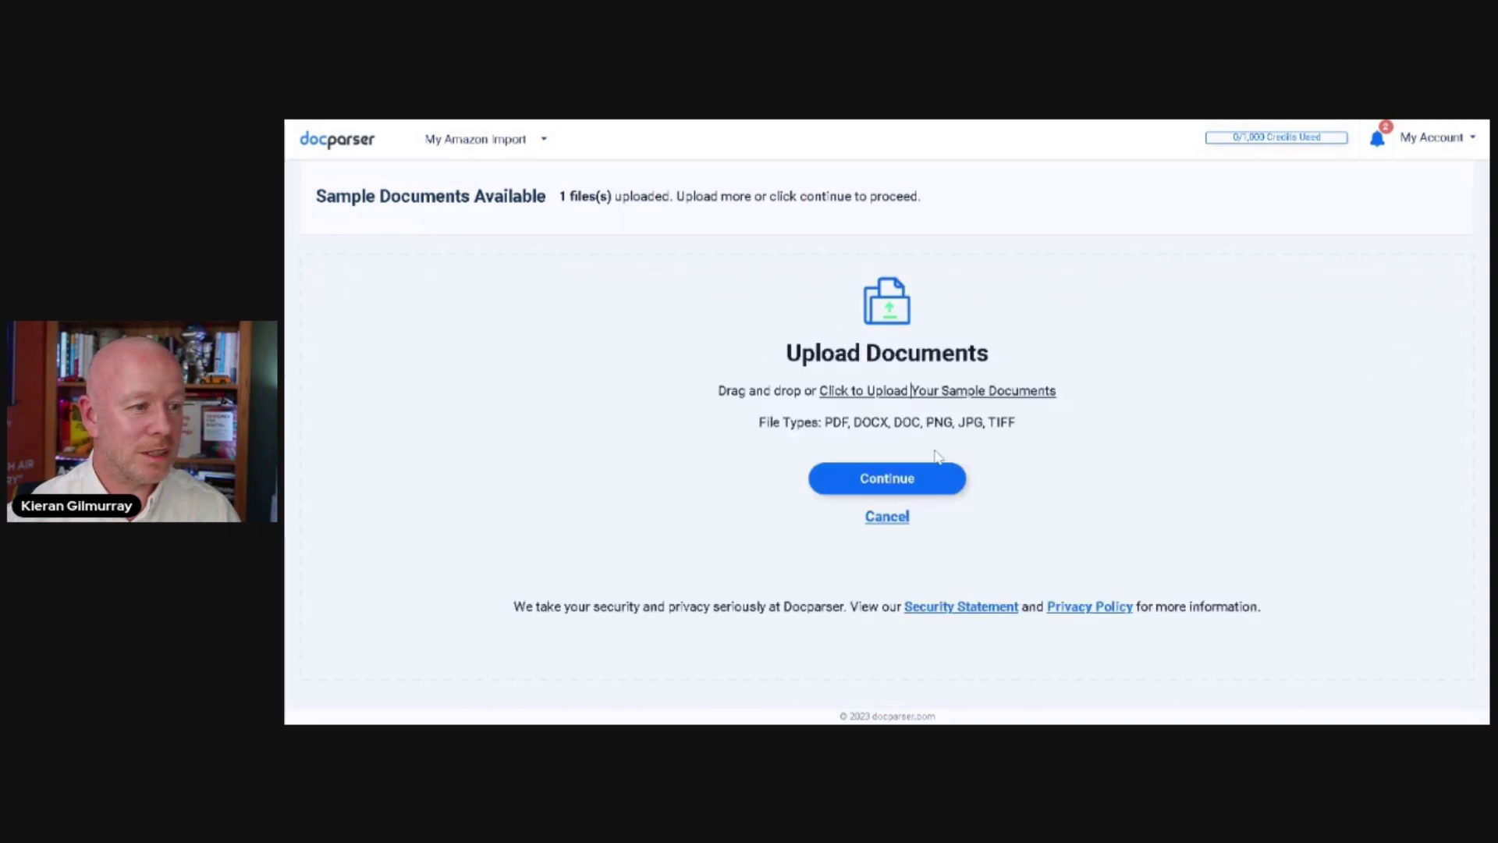
left_click(901, 487)
- Review the general parsing rule templates and start a new rule from the Date template
scroll(1034, 355, "down", 1)
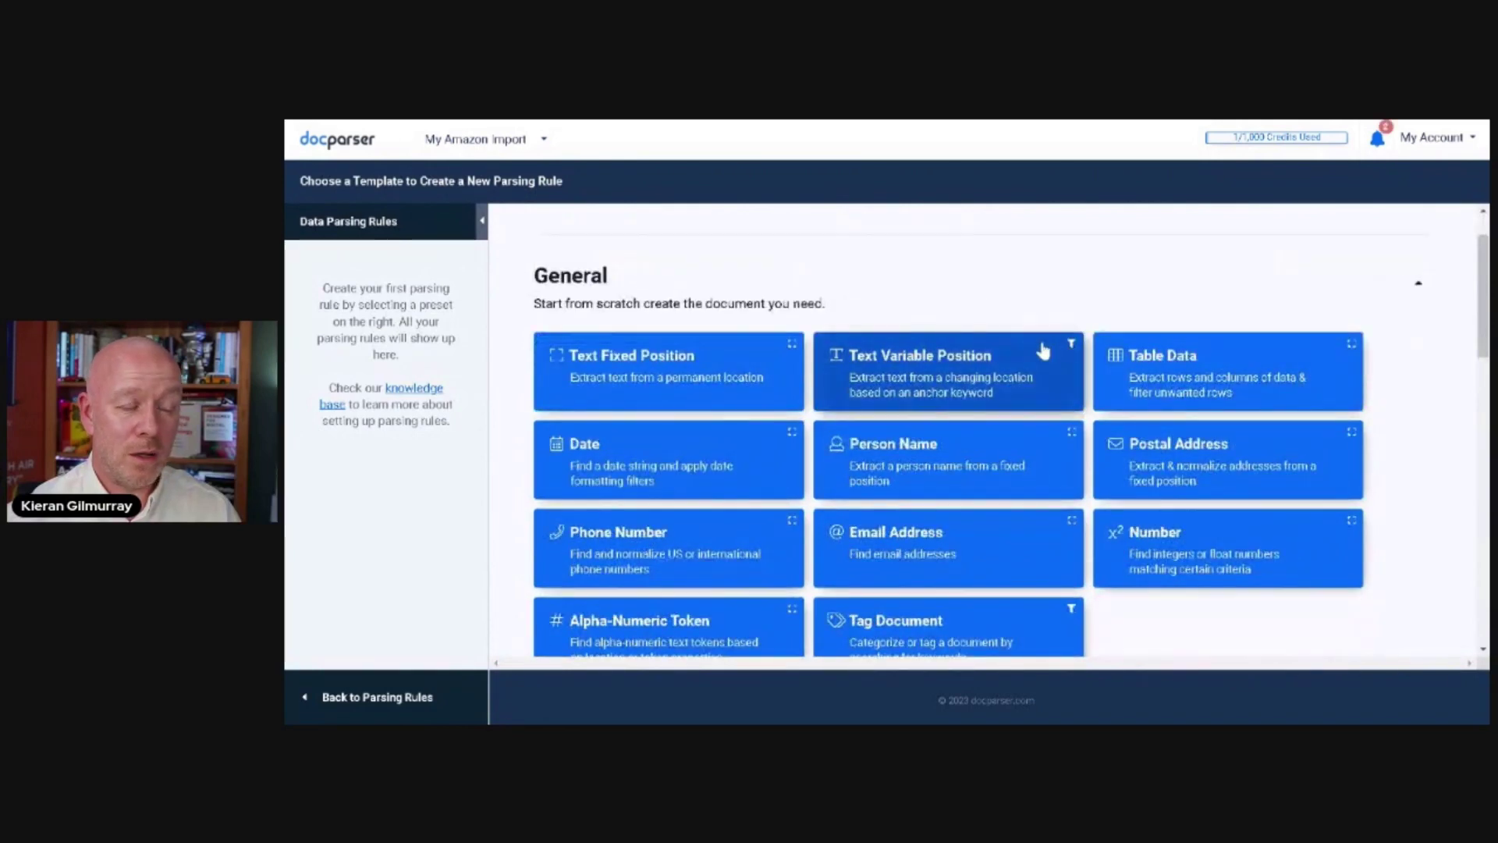
scroll(936, 332, "up", 1)
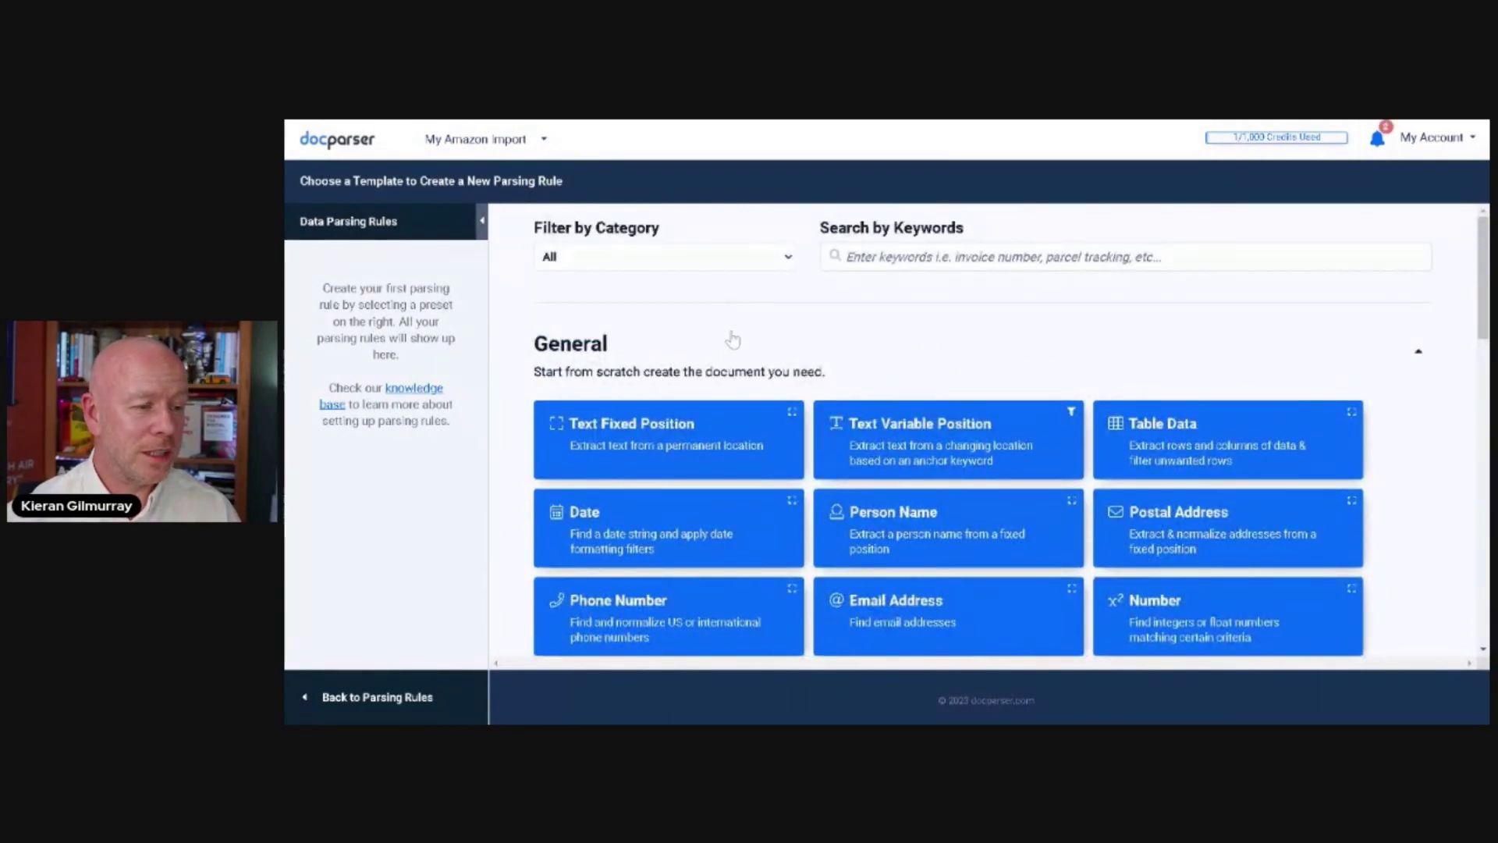
scroll(733, 337, "down", 2)
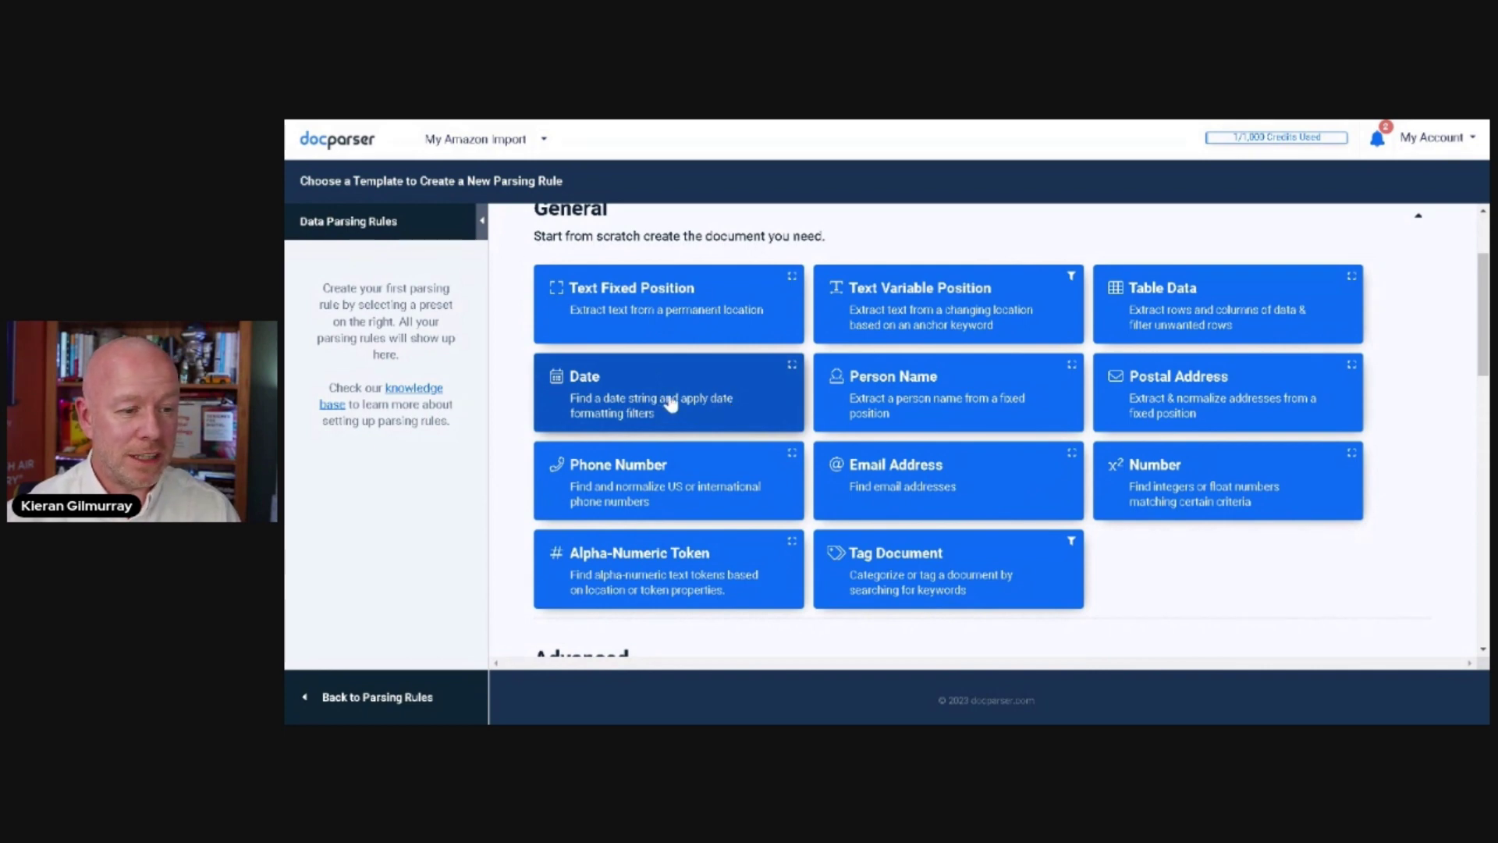
left_click(620, 395)
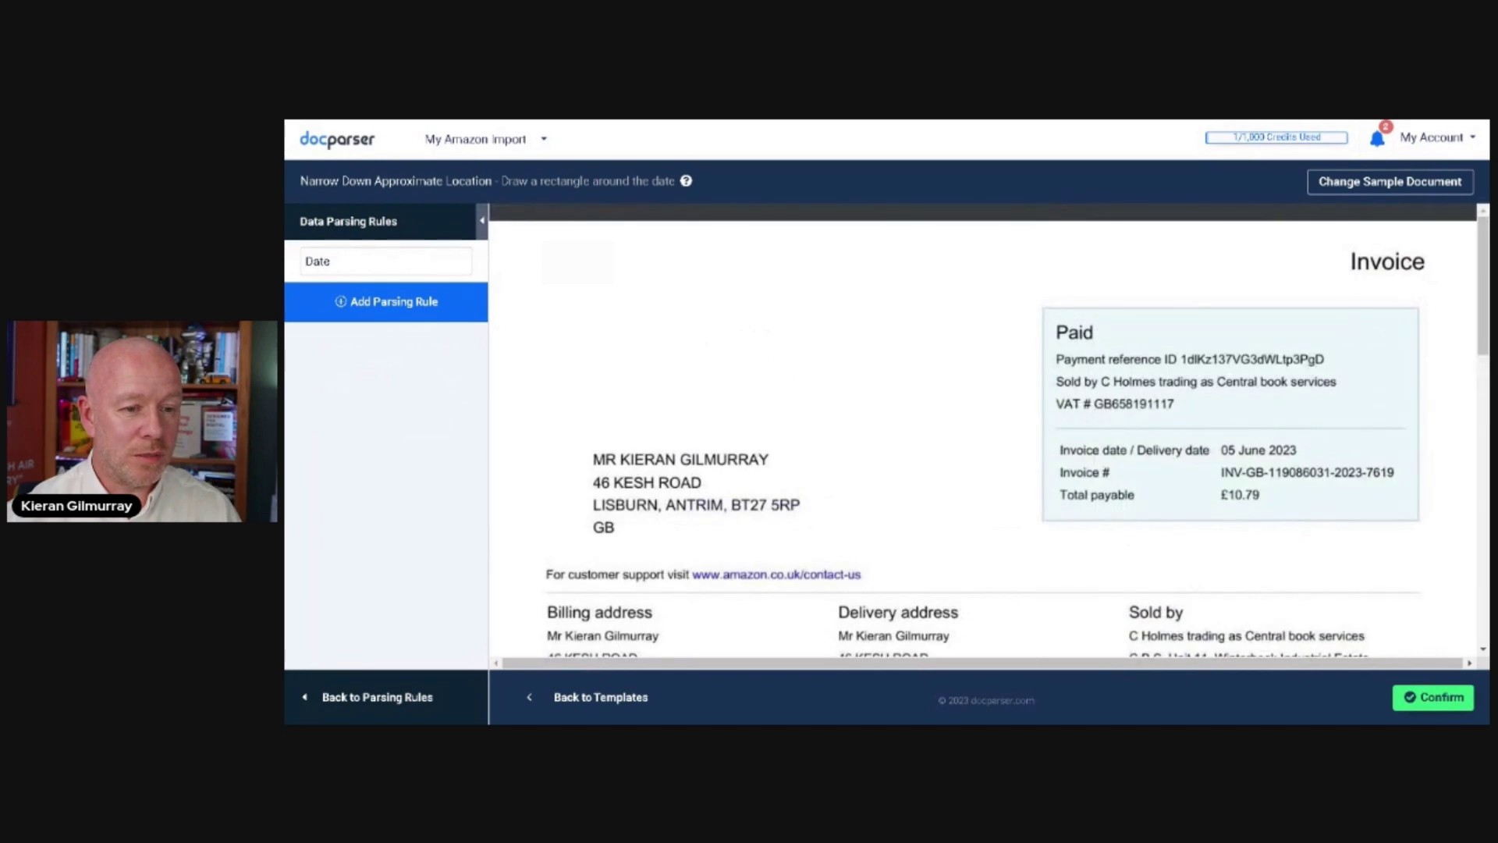
- Outline the full invoice date in the Paid box with a selection of about 138 by 18 and confirm it
left_click_drag(1234, 441, 1328, 459)
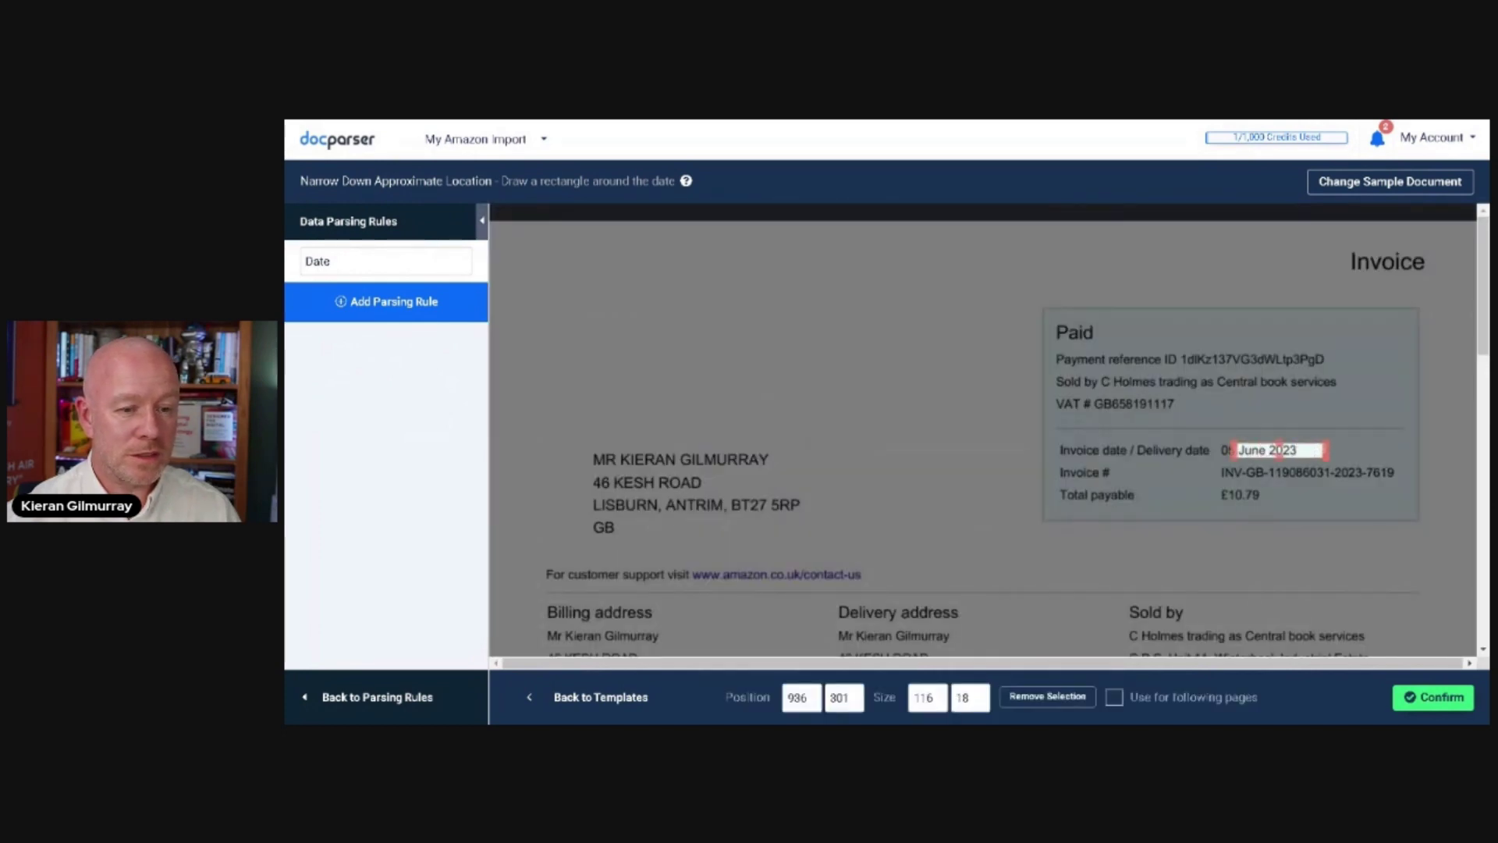
left_click_drag(1231, 450, 1214, 450)
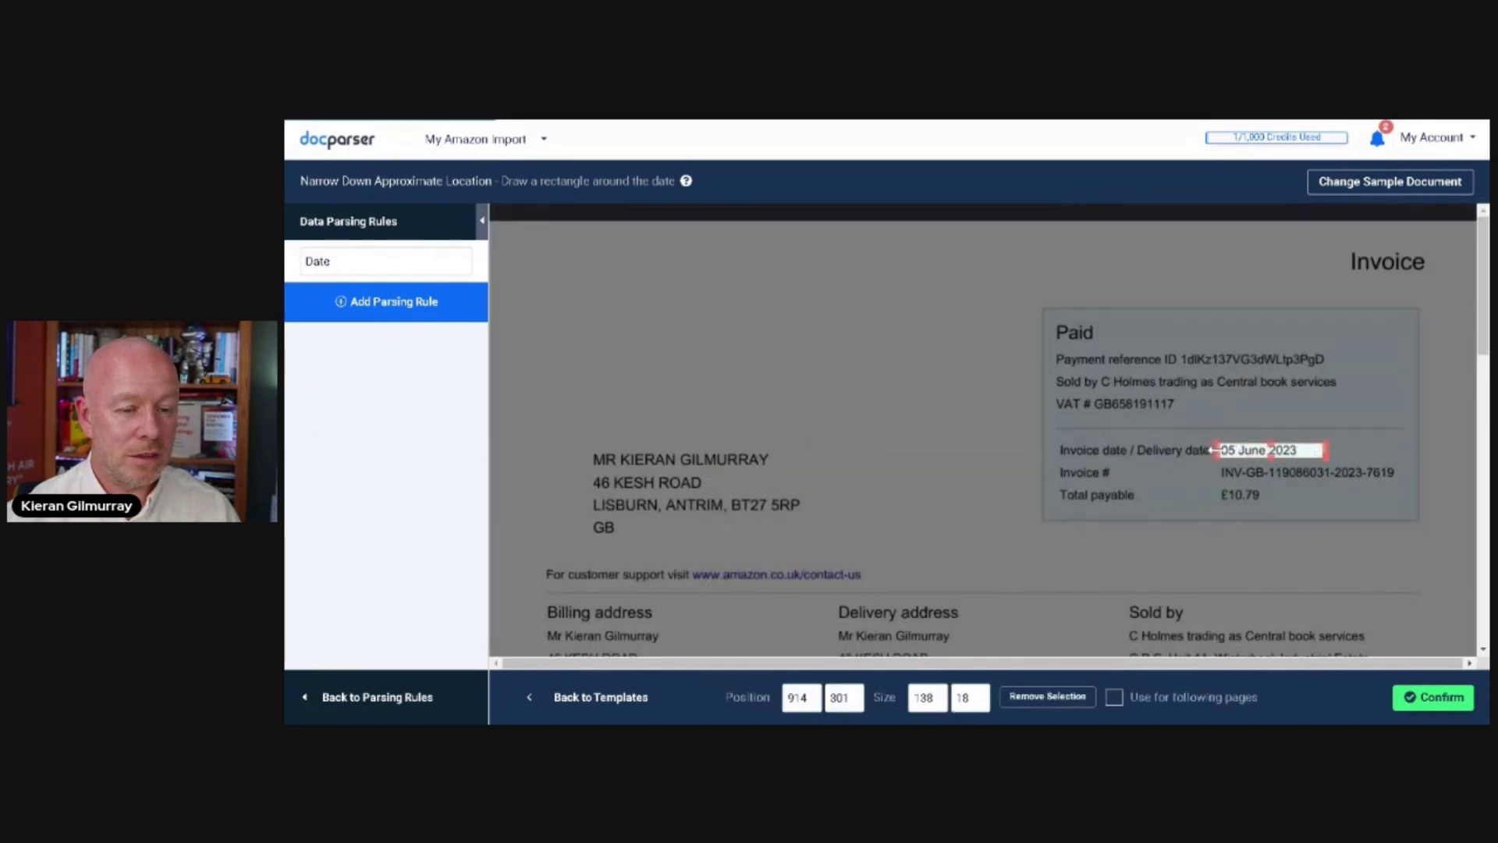
left_click(1432, 697)
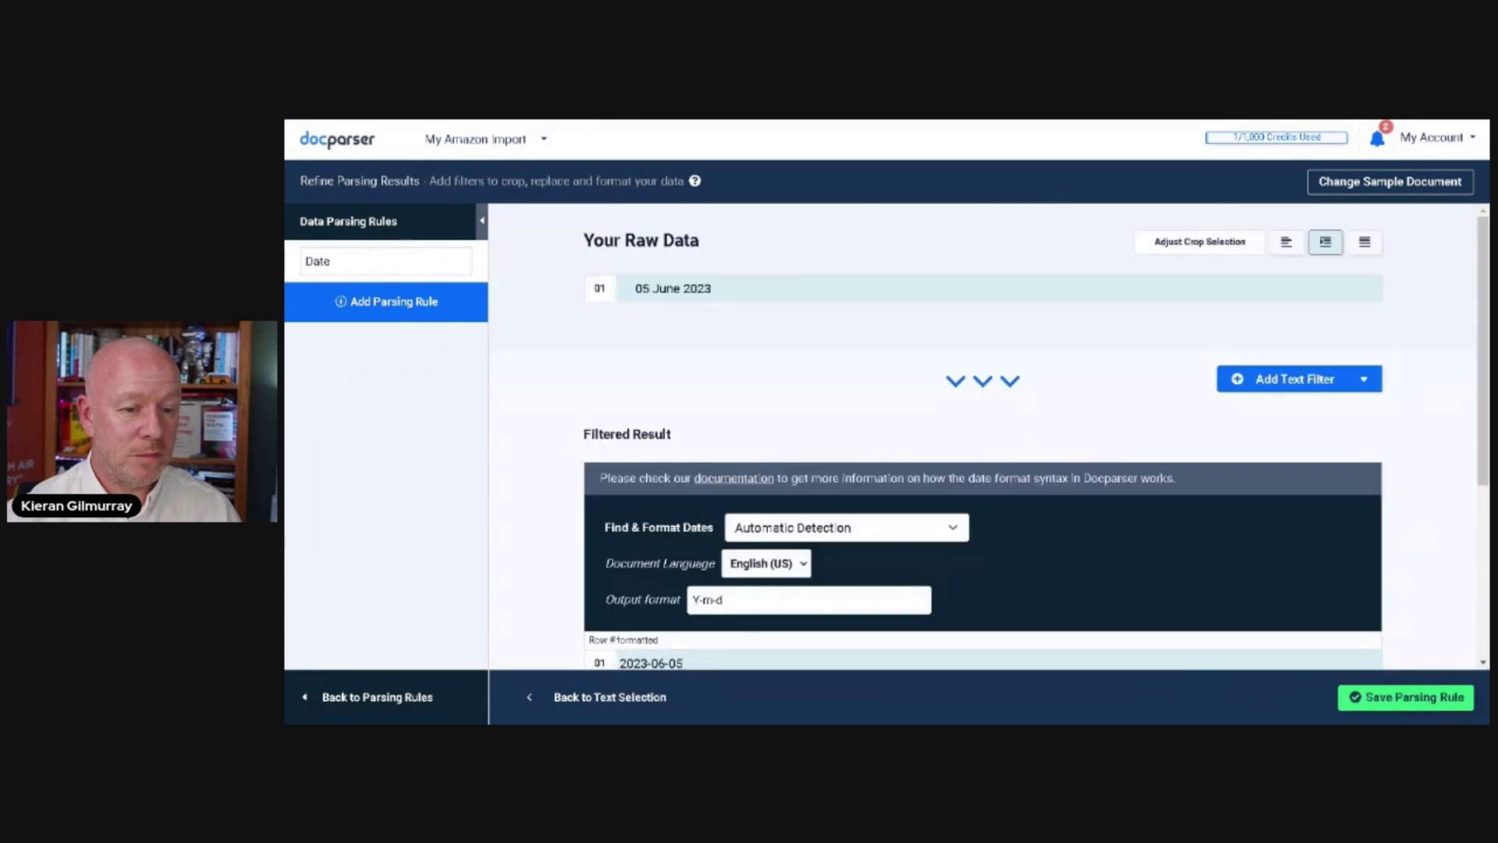
- Set the date output format to d-m-y and save the Date parsing rule
scroll(944, 417, "down", 2)
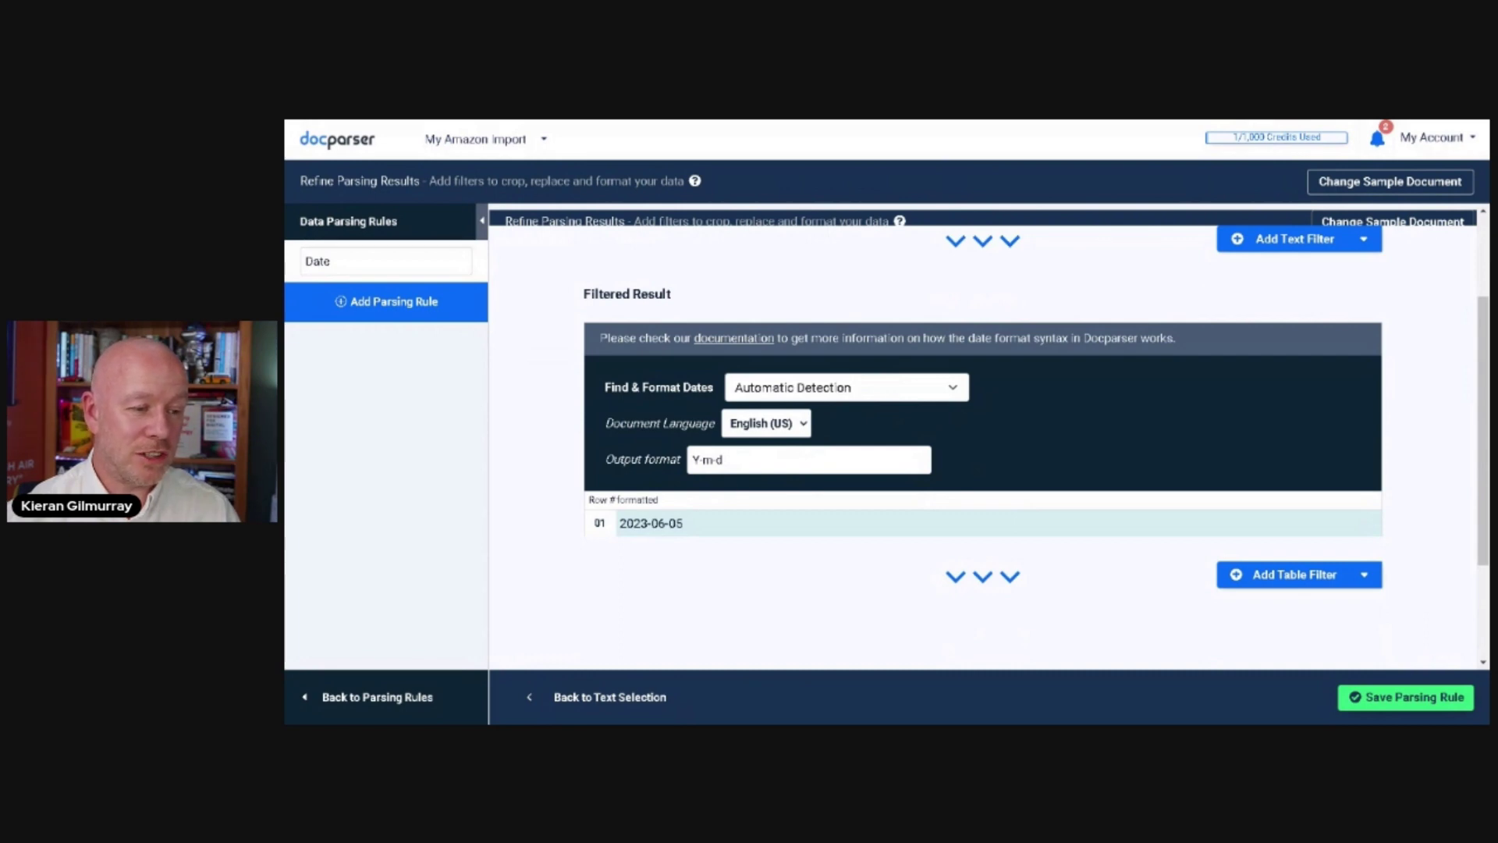
double_click(698, 459)
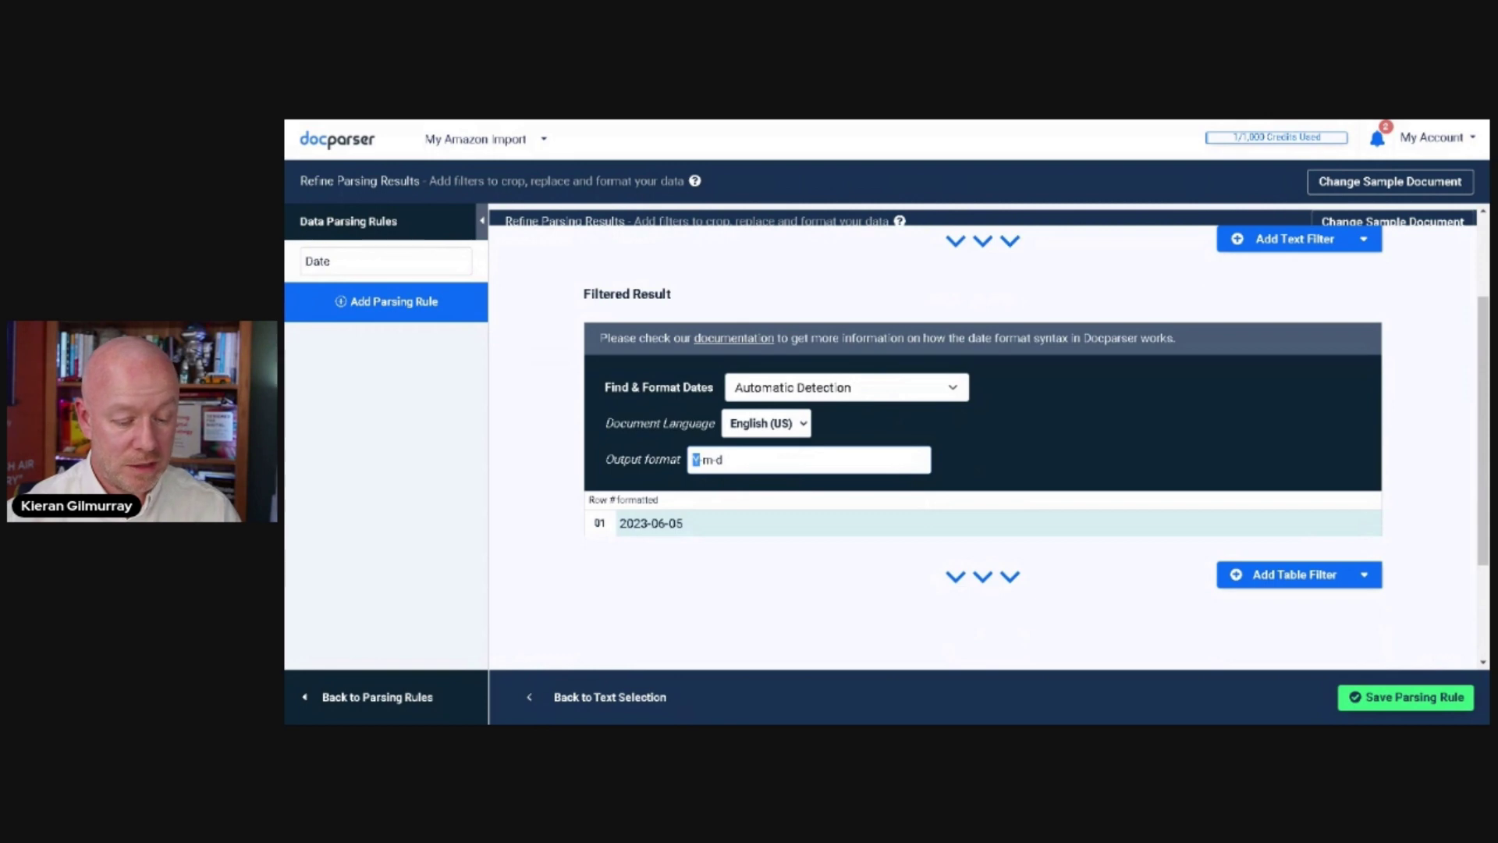
type("d")
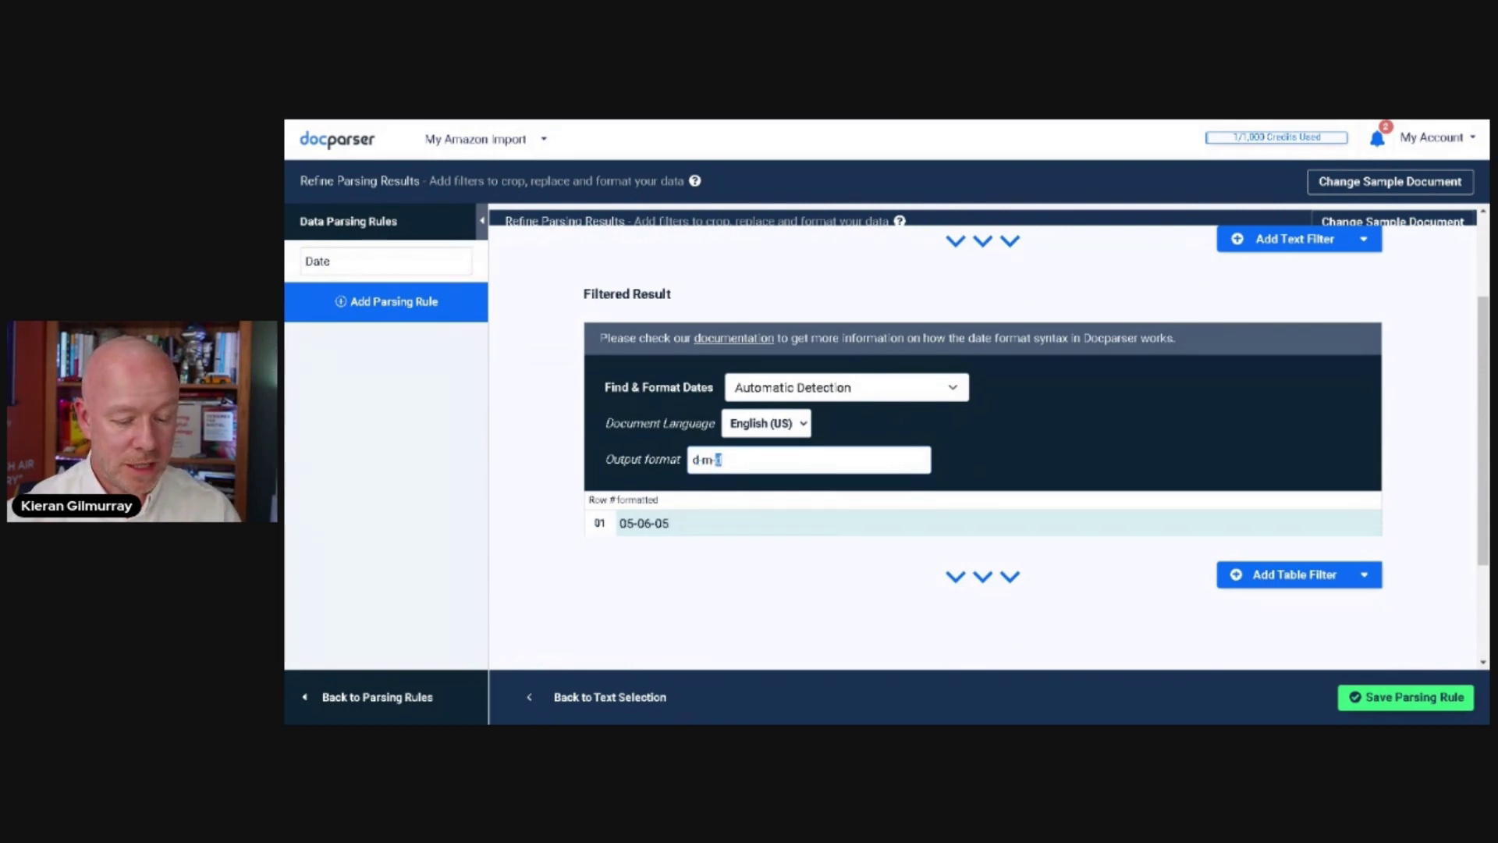
left_click(744, 554)
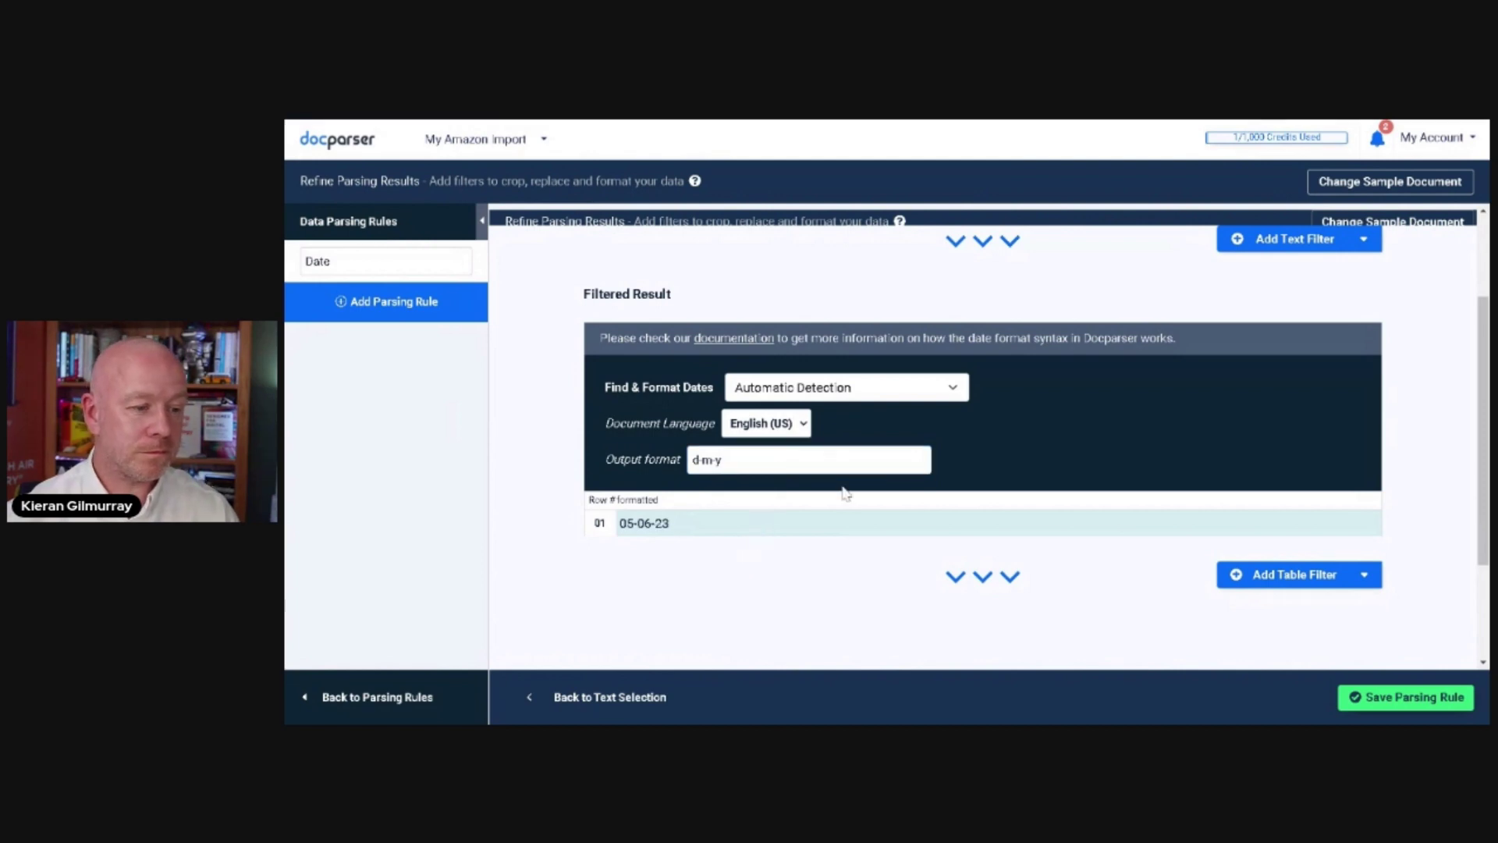
scroll(1289, 382, "up", 2)
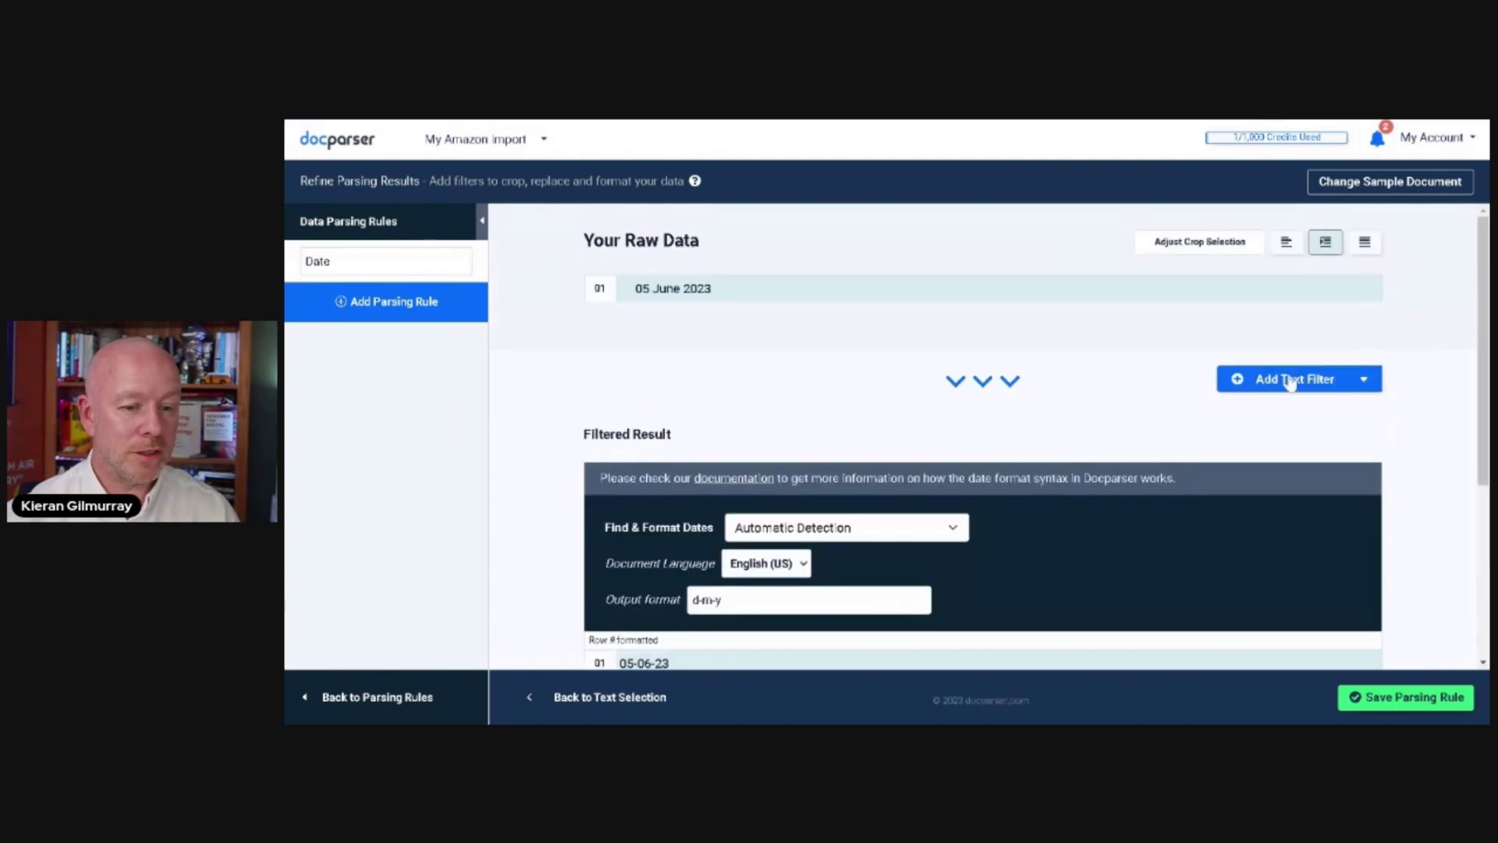
left_click(1393, 697)
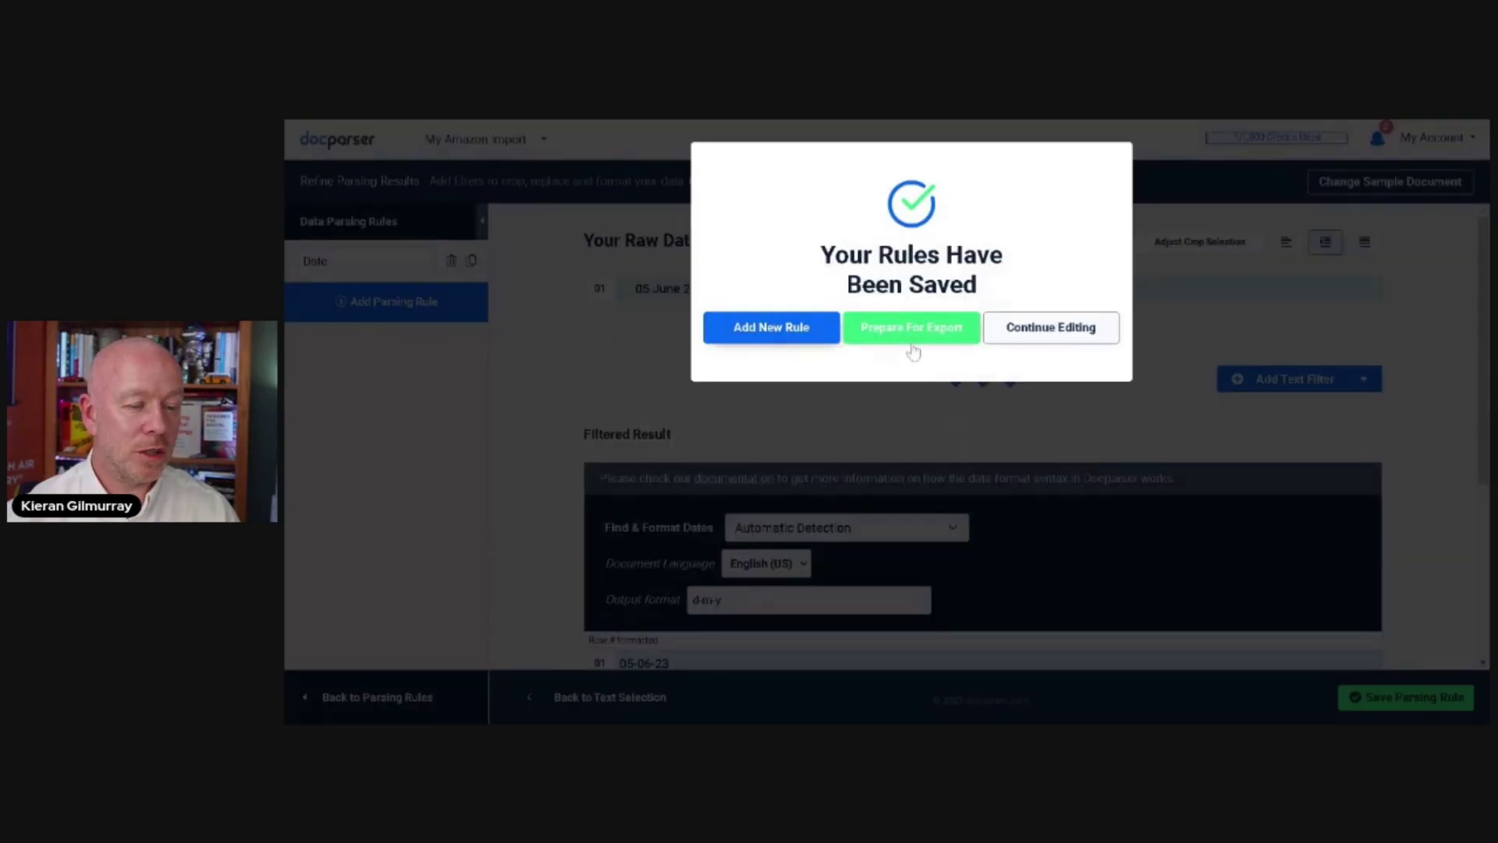
- Start a new parsing rule from the Table Data template
left_click(821, 337)
scroll(926, 404, "down", 2)
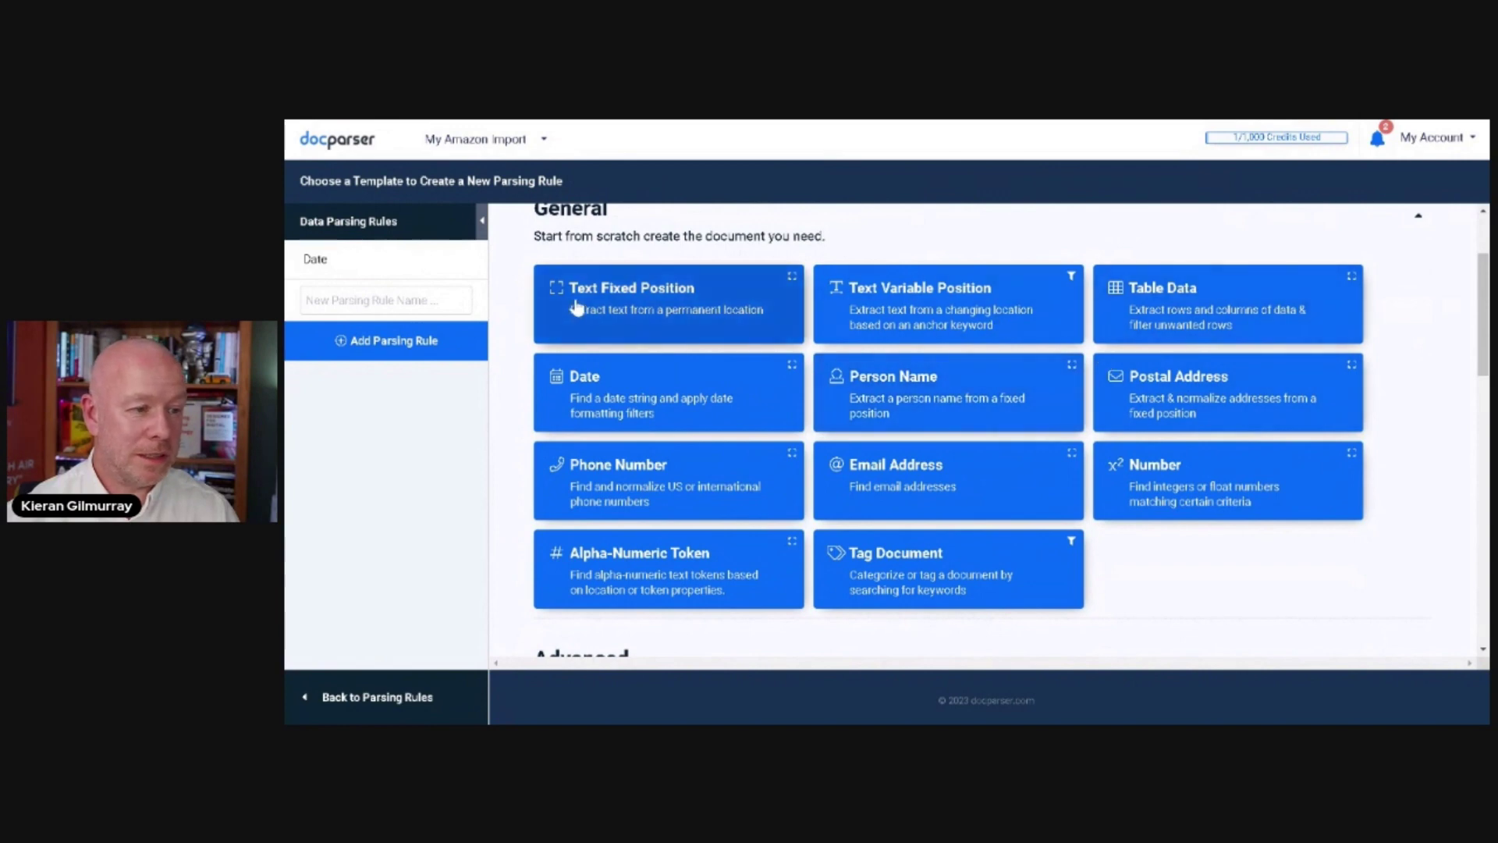
left_click(1158, 294)
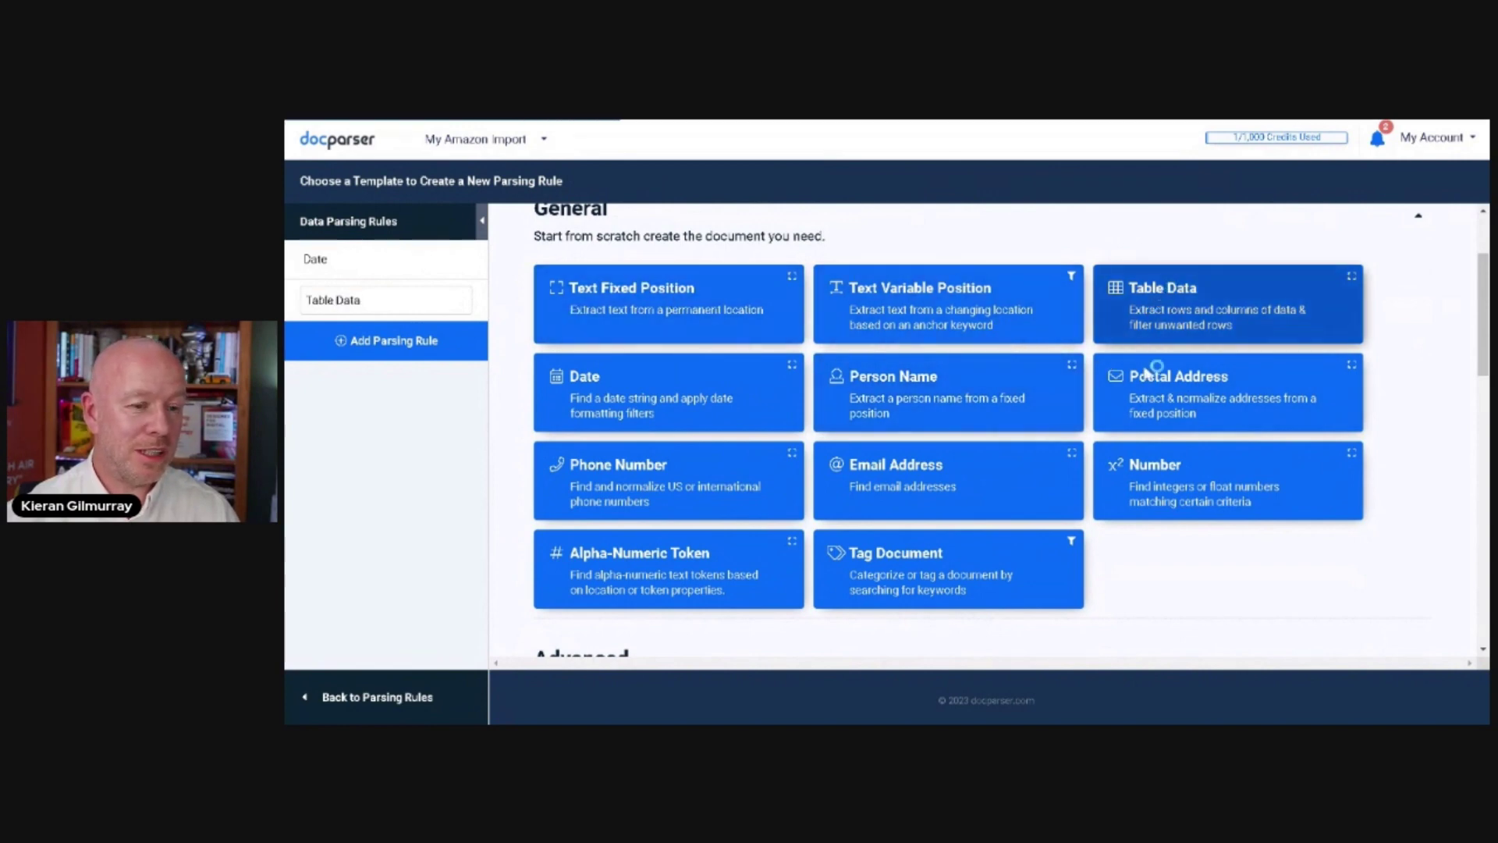
- Align the column boundaries with the Invoice details table, add a fifth boundary at its outer edge beyond Item subtotal, and confirm them
scroll(987, 437, "down", 8)
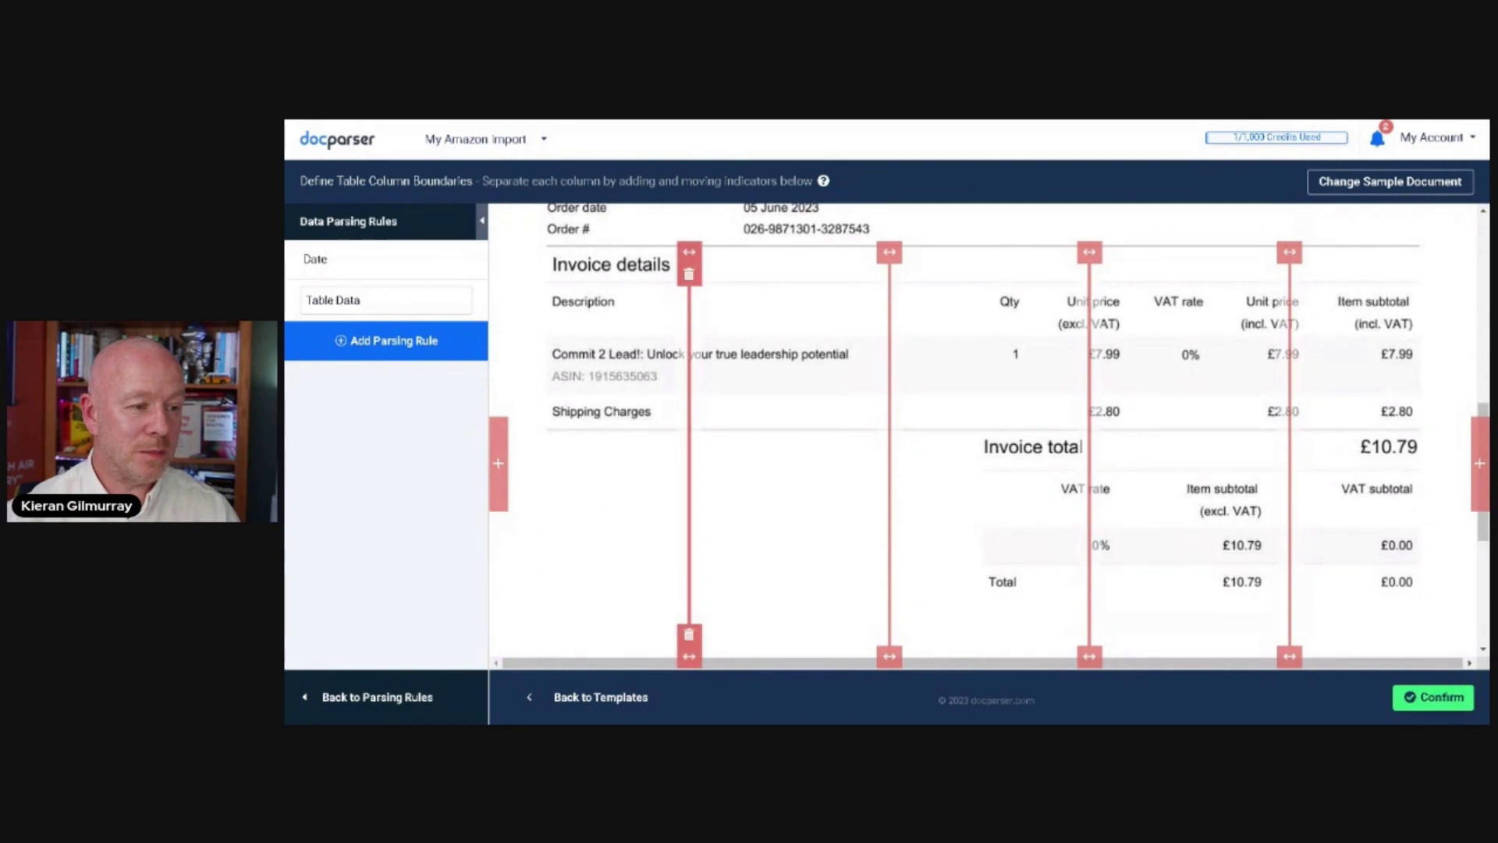
left_click_drag(689, 252, 532, 251)
left_click_drag(534, 252, 537, 252)
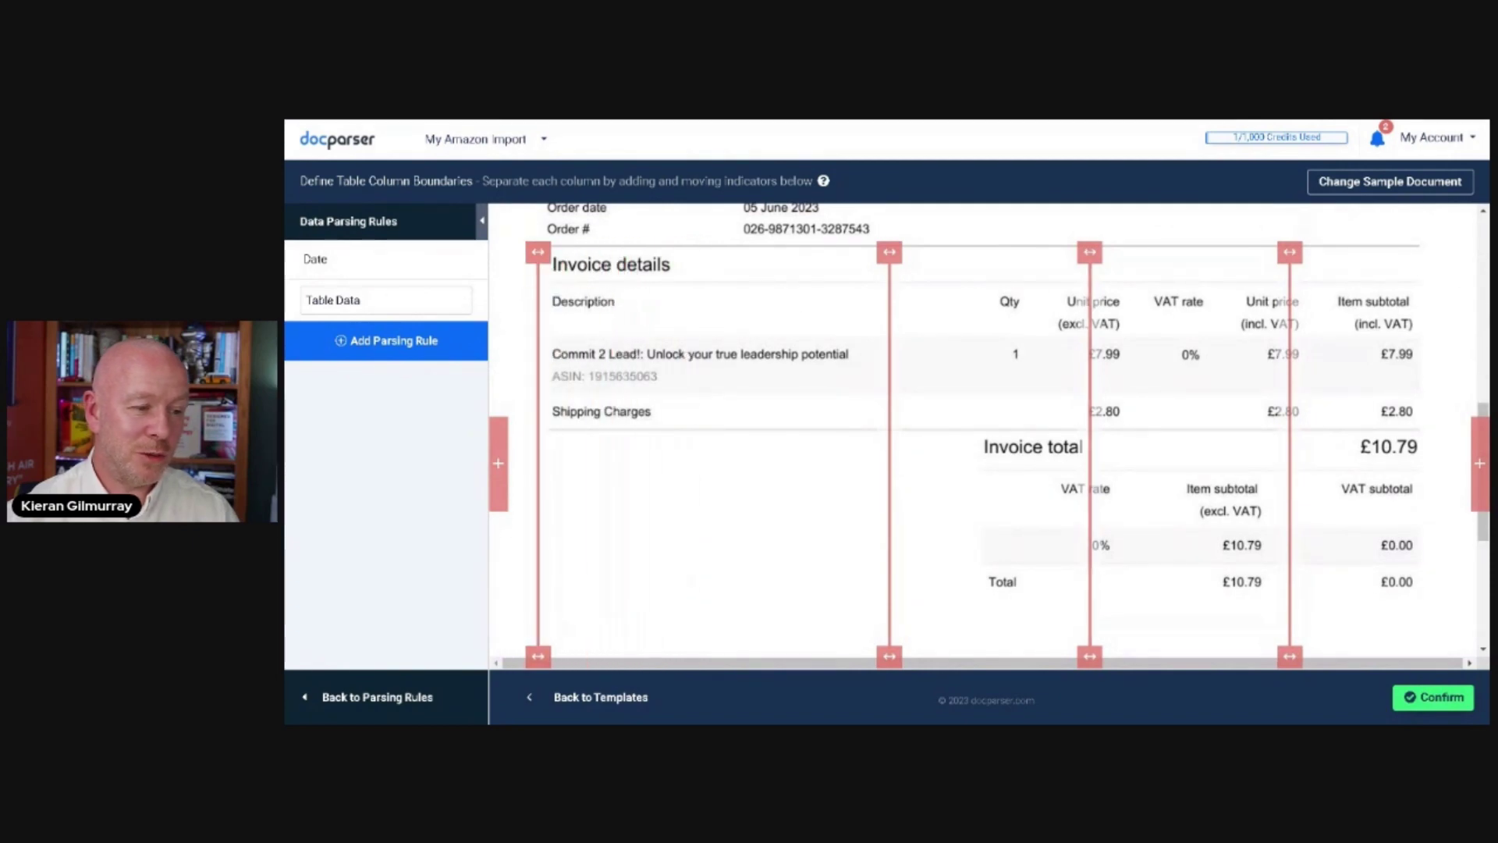
left_click_drag(889, 252, 941, 252)
left_click_drag(1090, 252, 1141, 252)
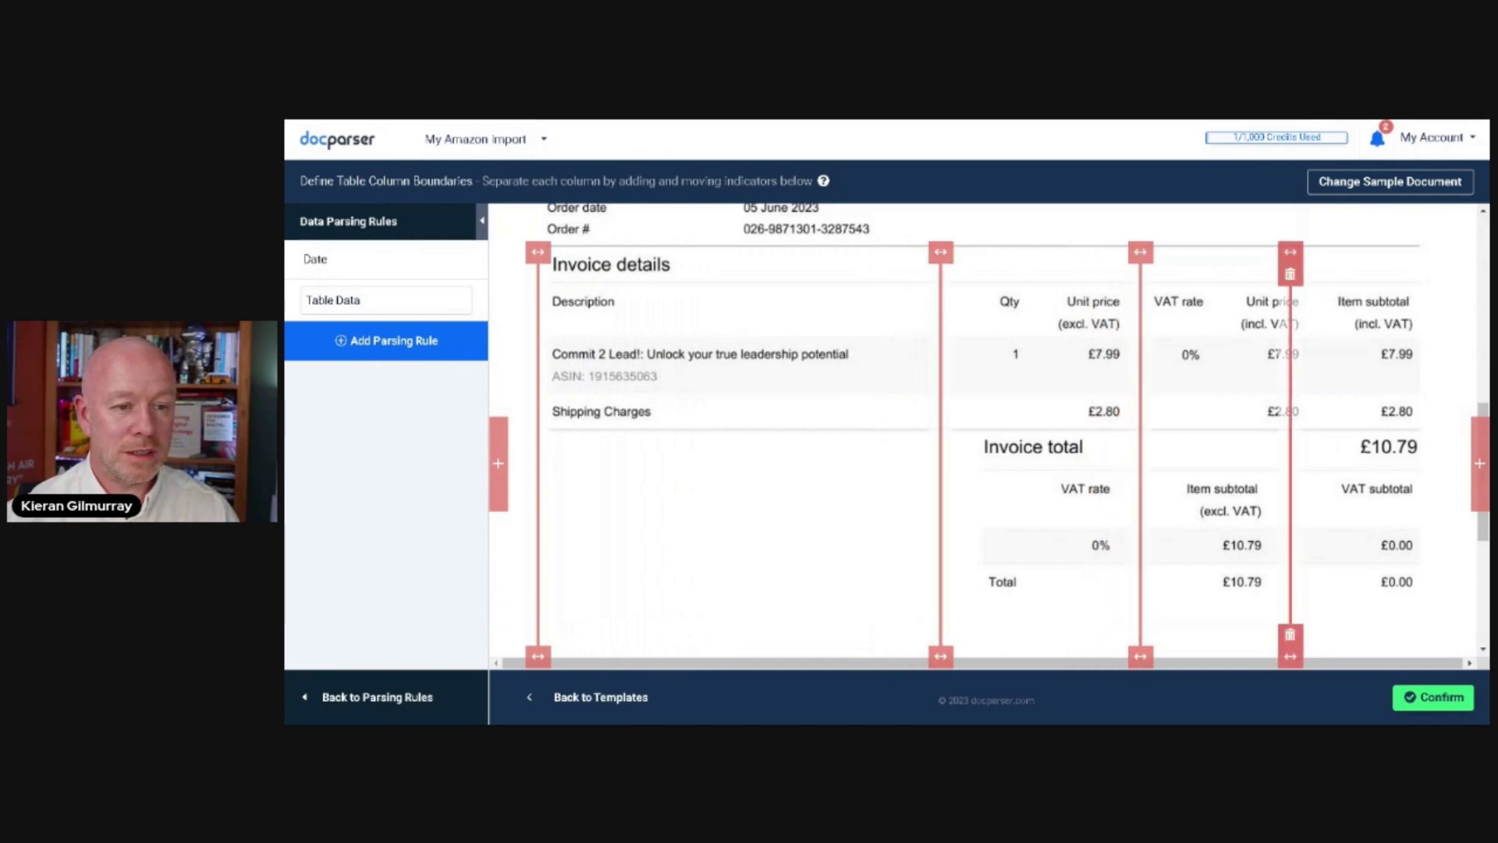
left_click_drag(1291, 252, 1331, 252)
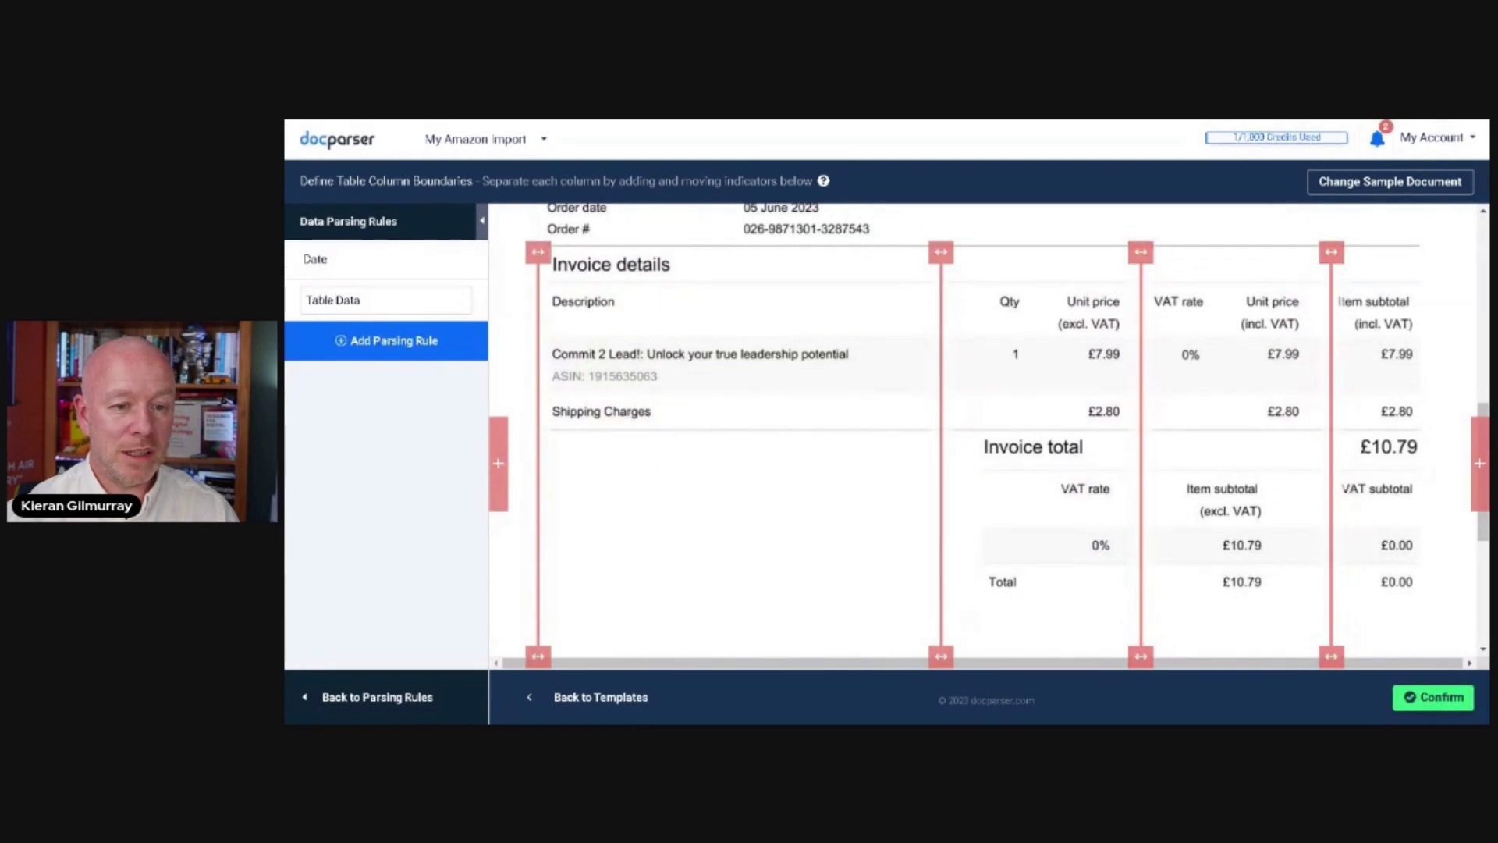
left_click(1479, 464)
left_click_drag(1299, 252, 1435, 252)
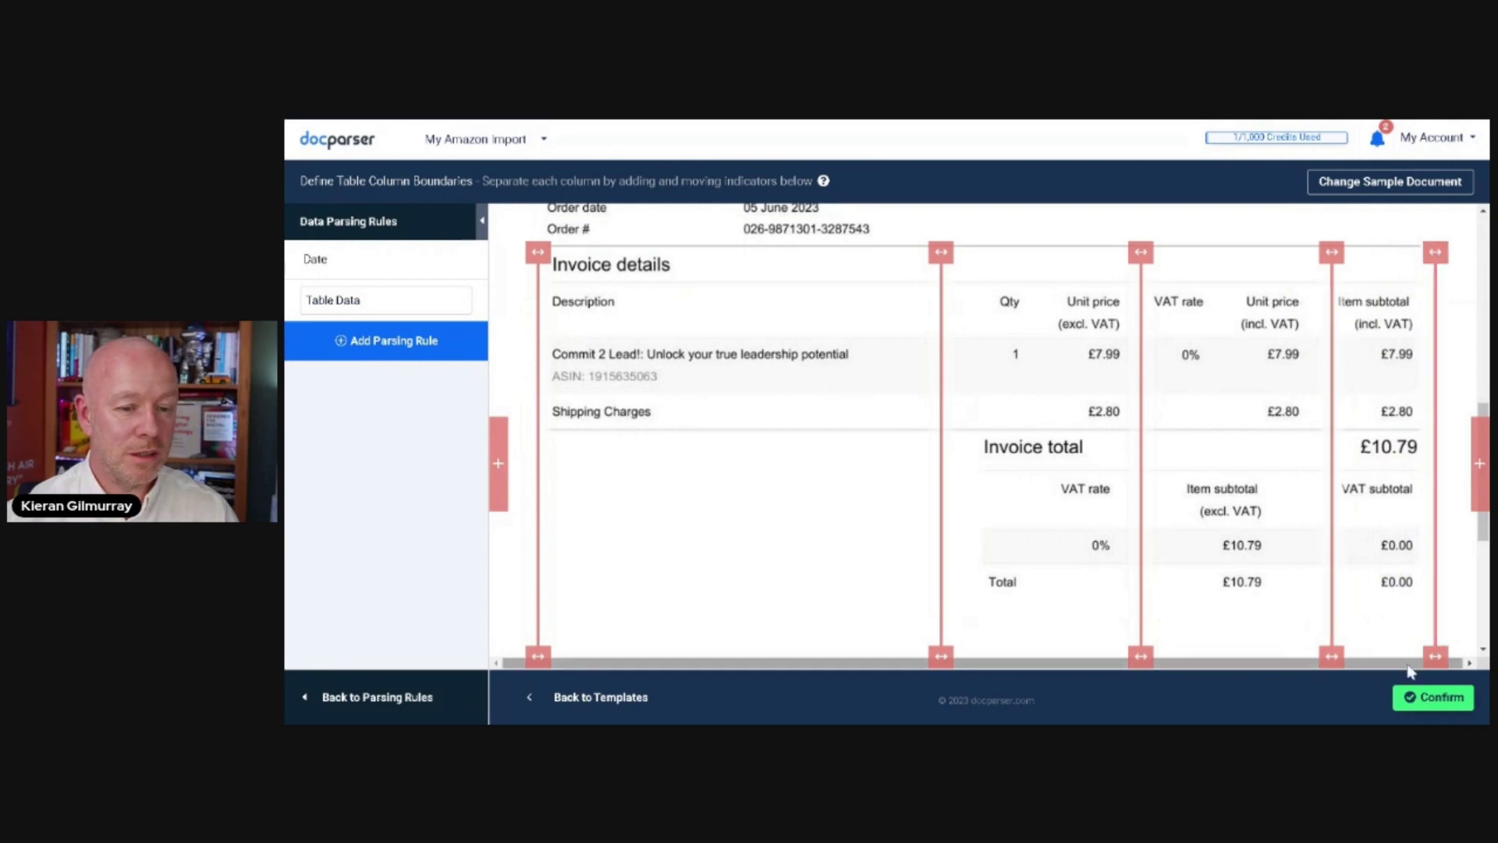
left_click(1427, 699)
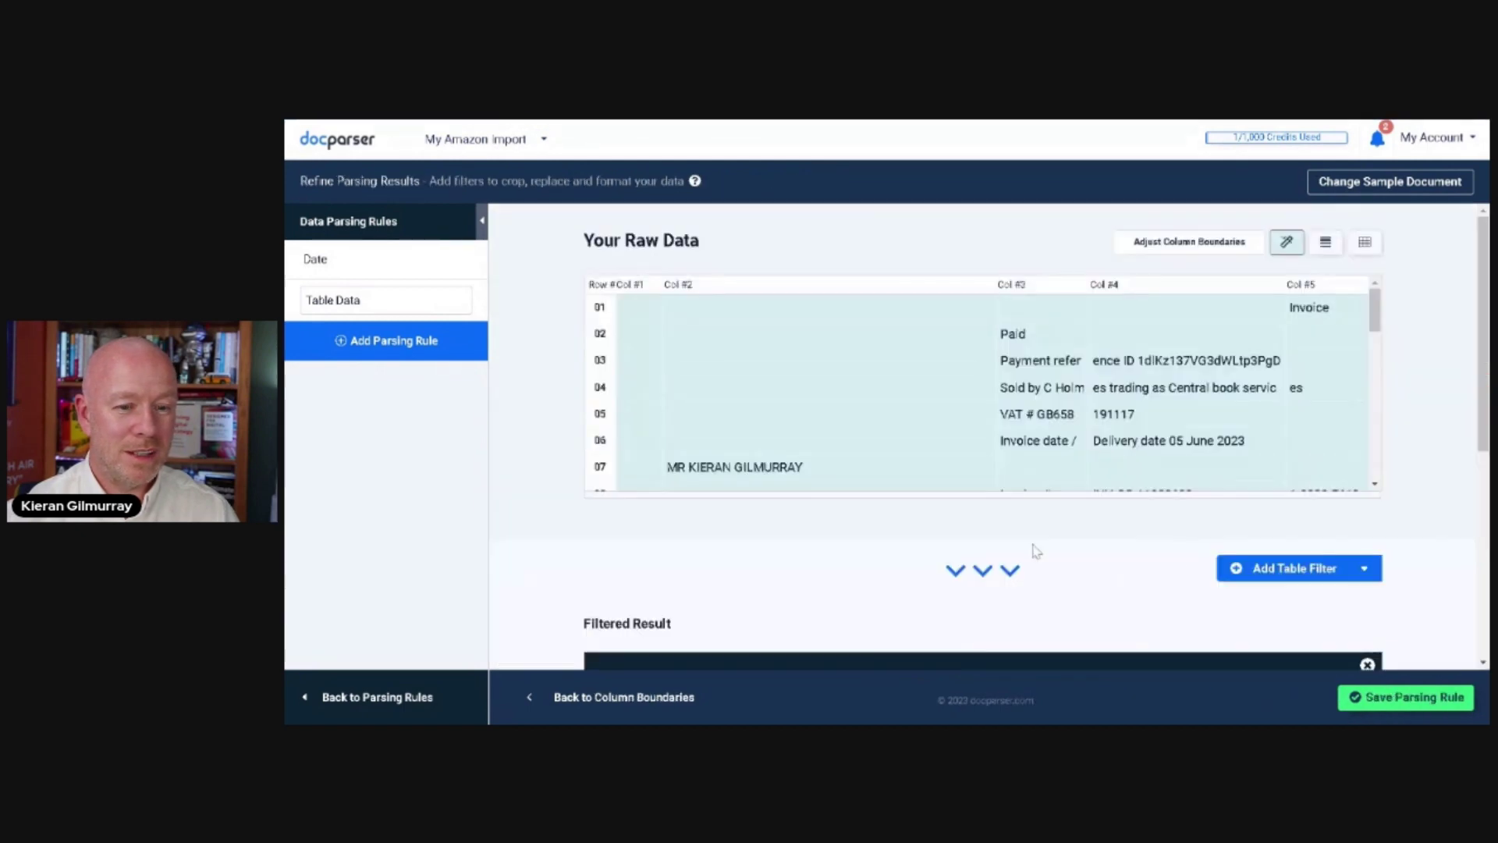
- Examine the raw table data through the invoice detail rows and check the filtered result below it
scroll(986, 390, "down", 3)
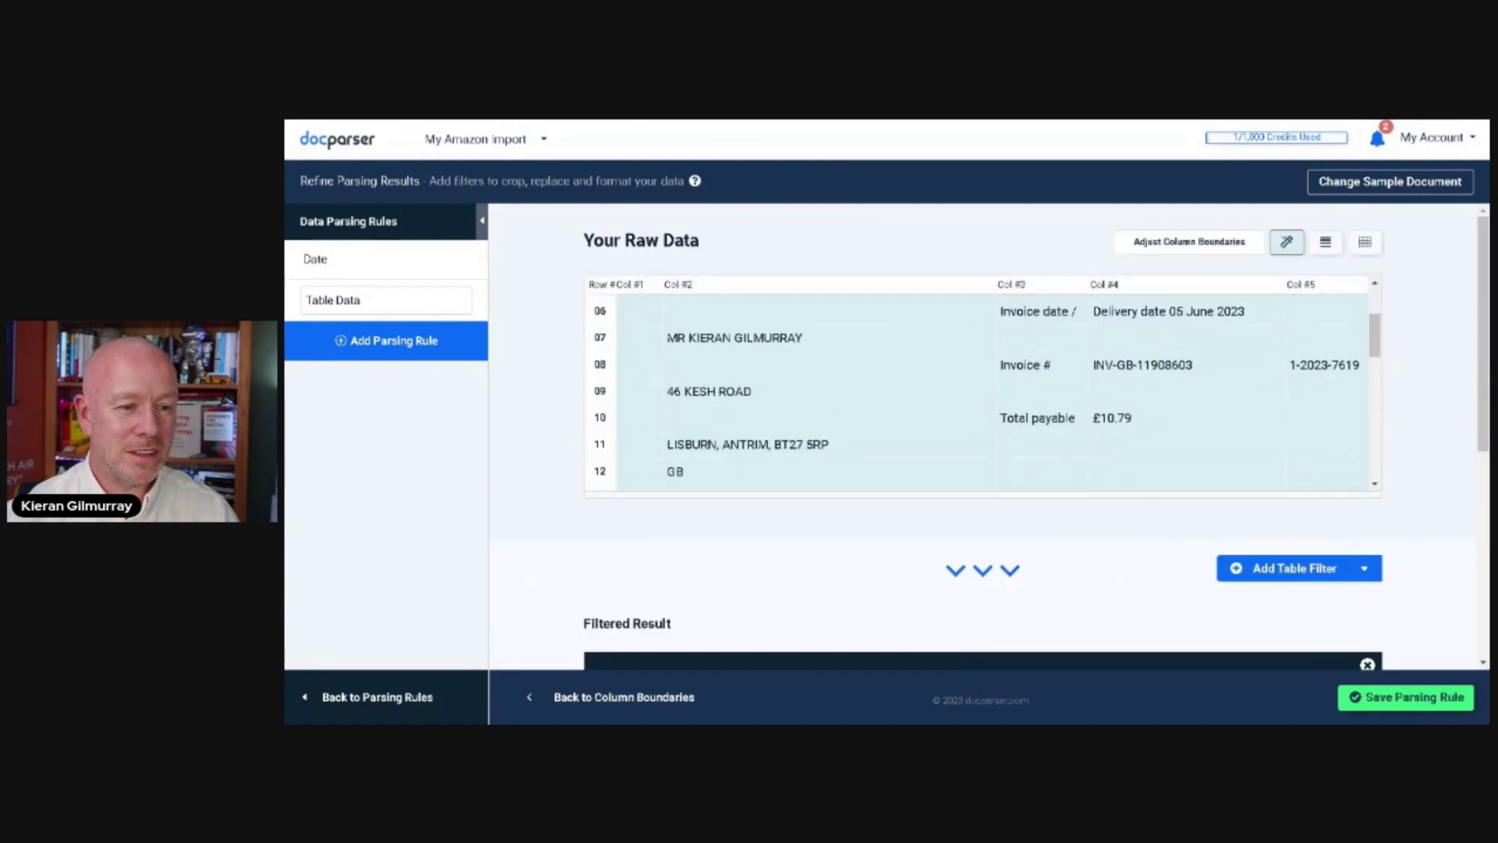
scroll(986, 390, "down", 5)
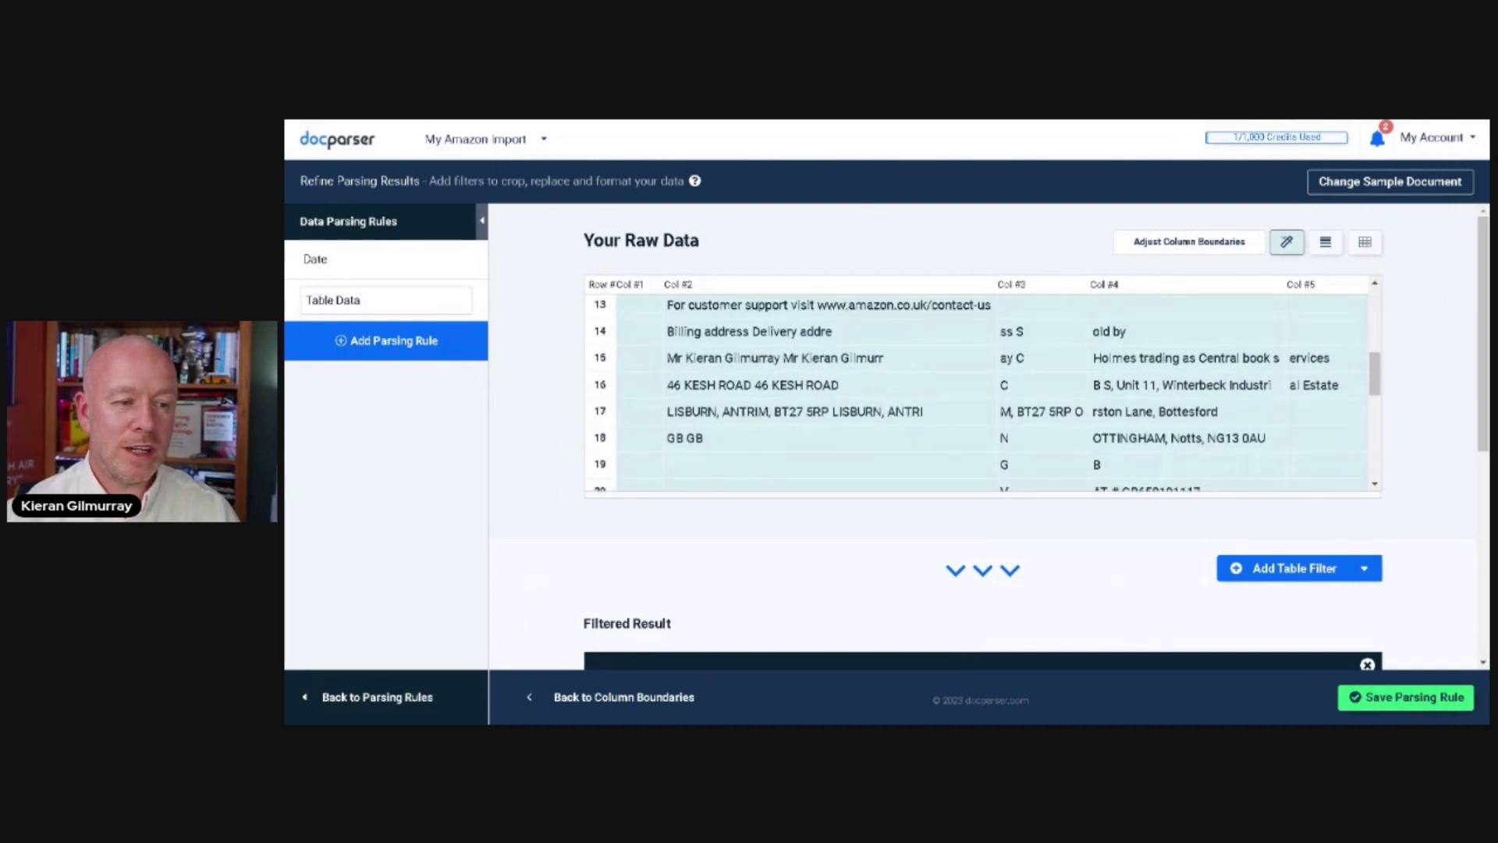
scroll(986, 390, "down", 7)
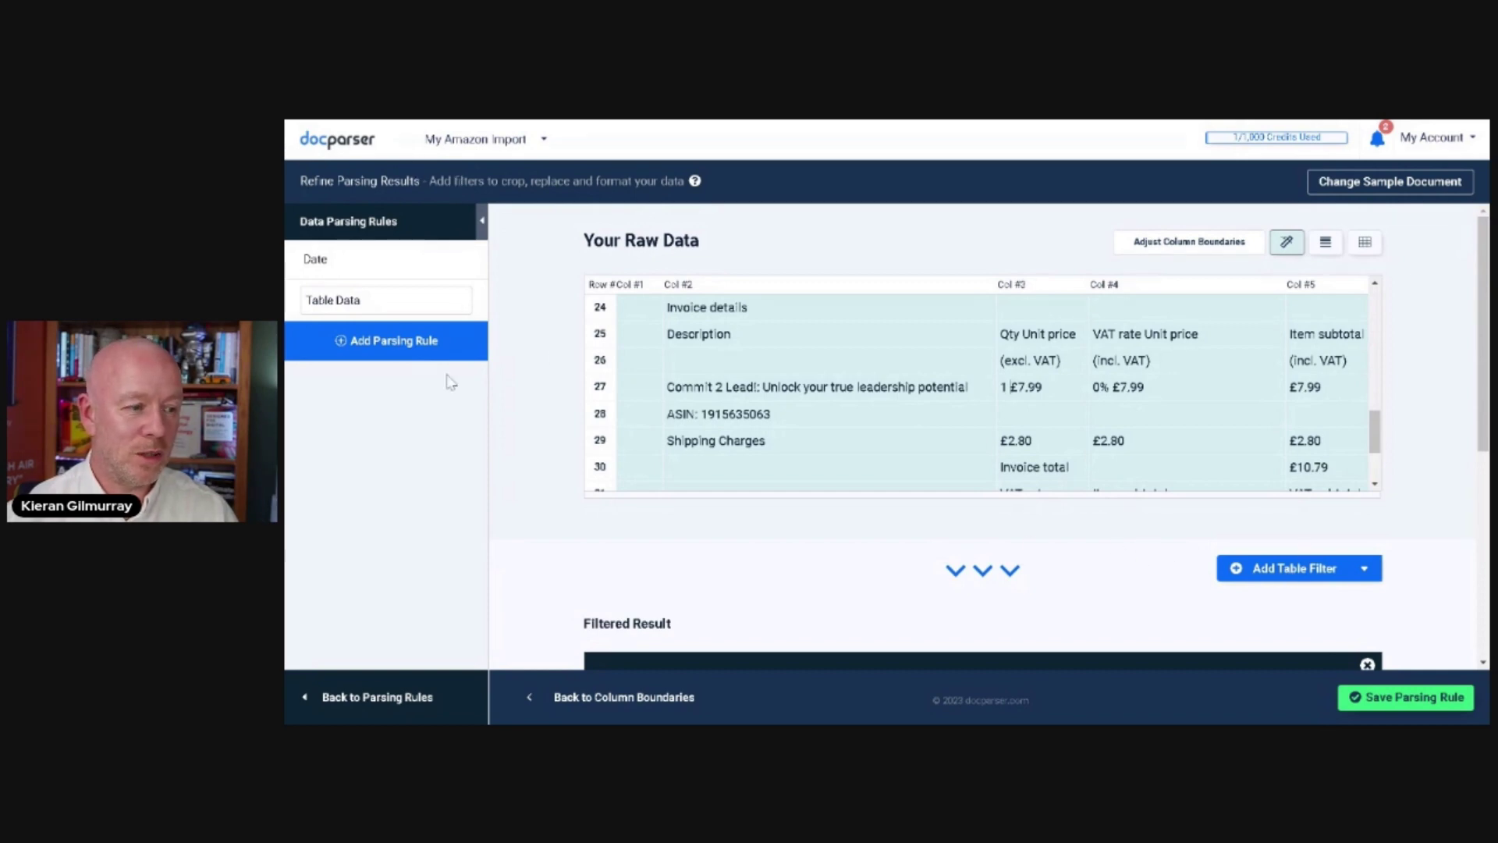
scroll(1248, 584, "down", 2)
scroll(1256, 586, "down", 2)
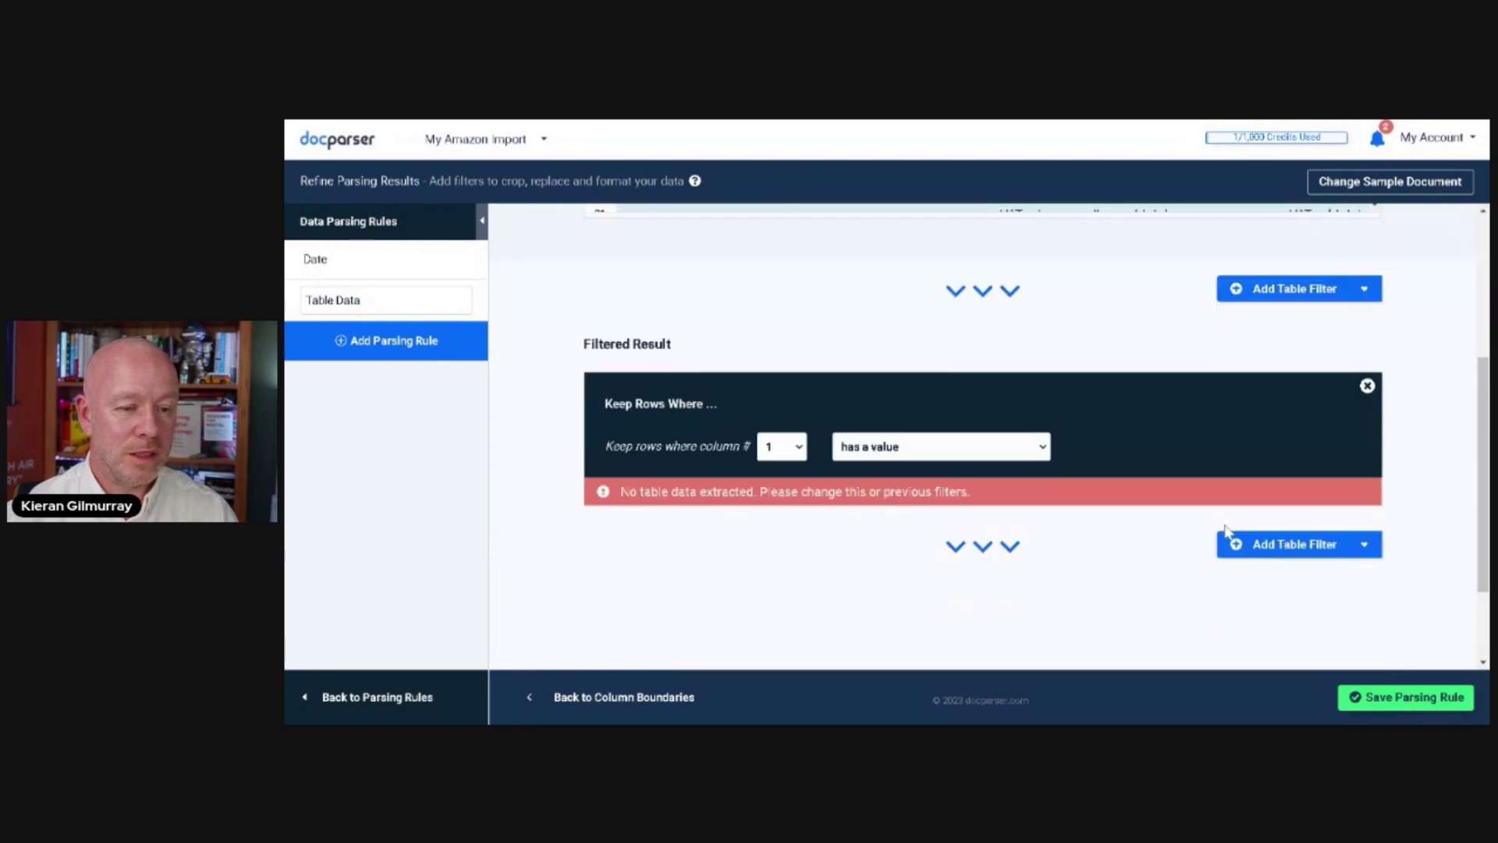
scroll(1241, 546, "up", 4)
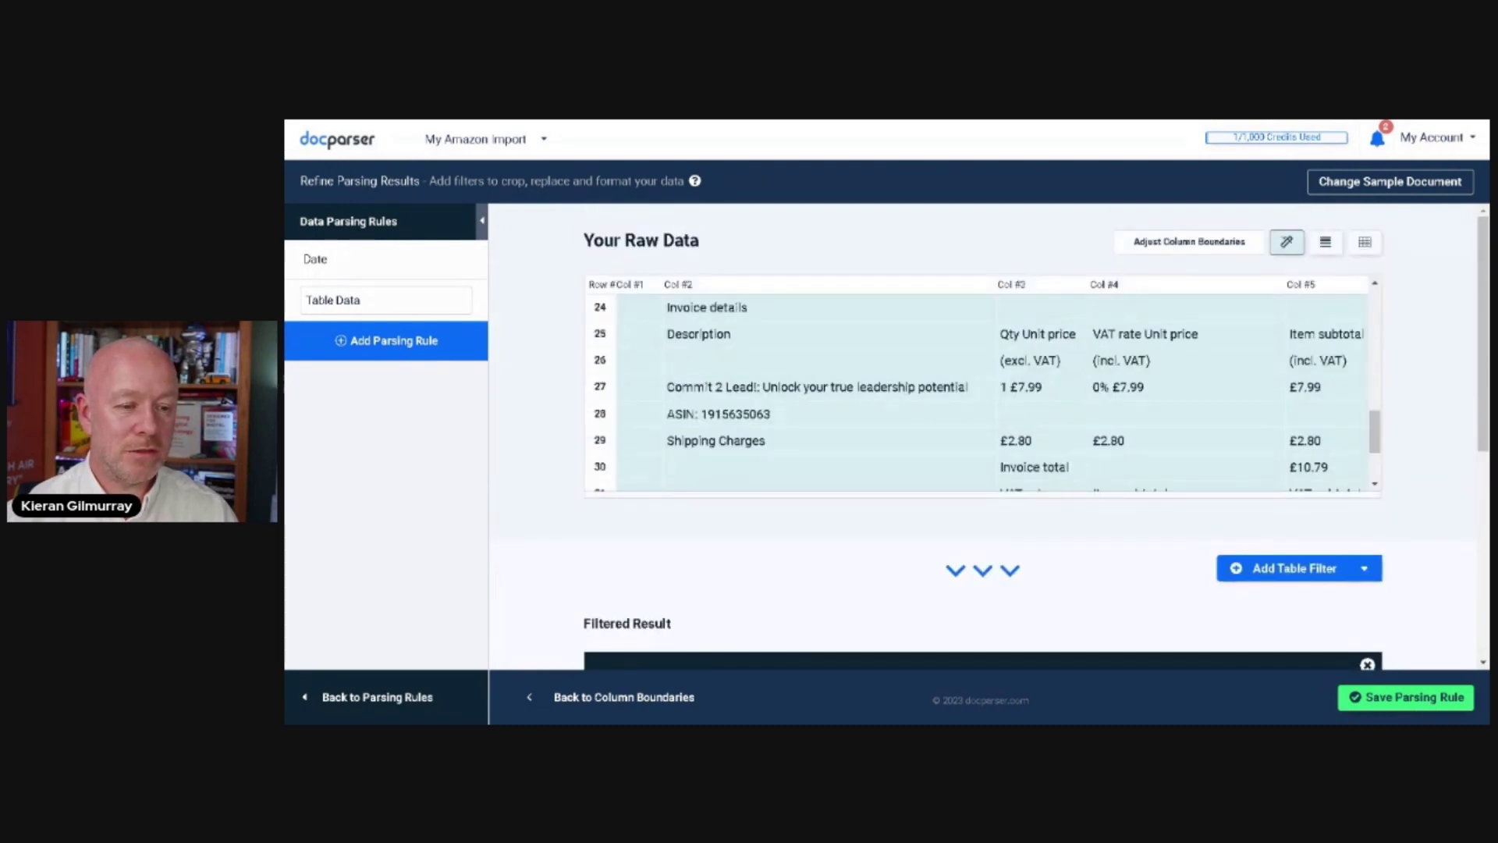
scroll(986, 394, "down", 1)
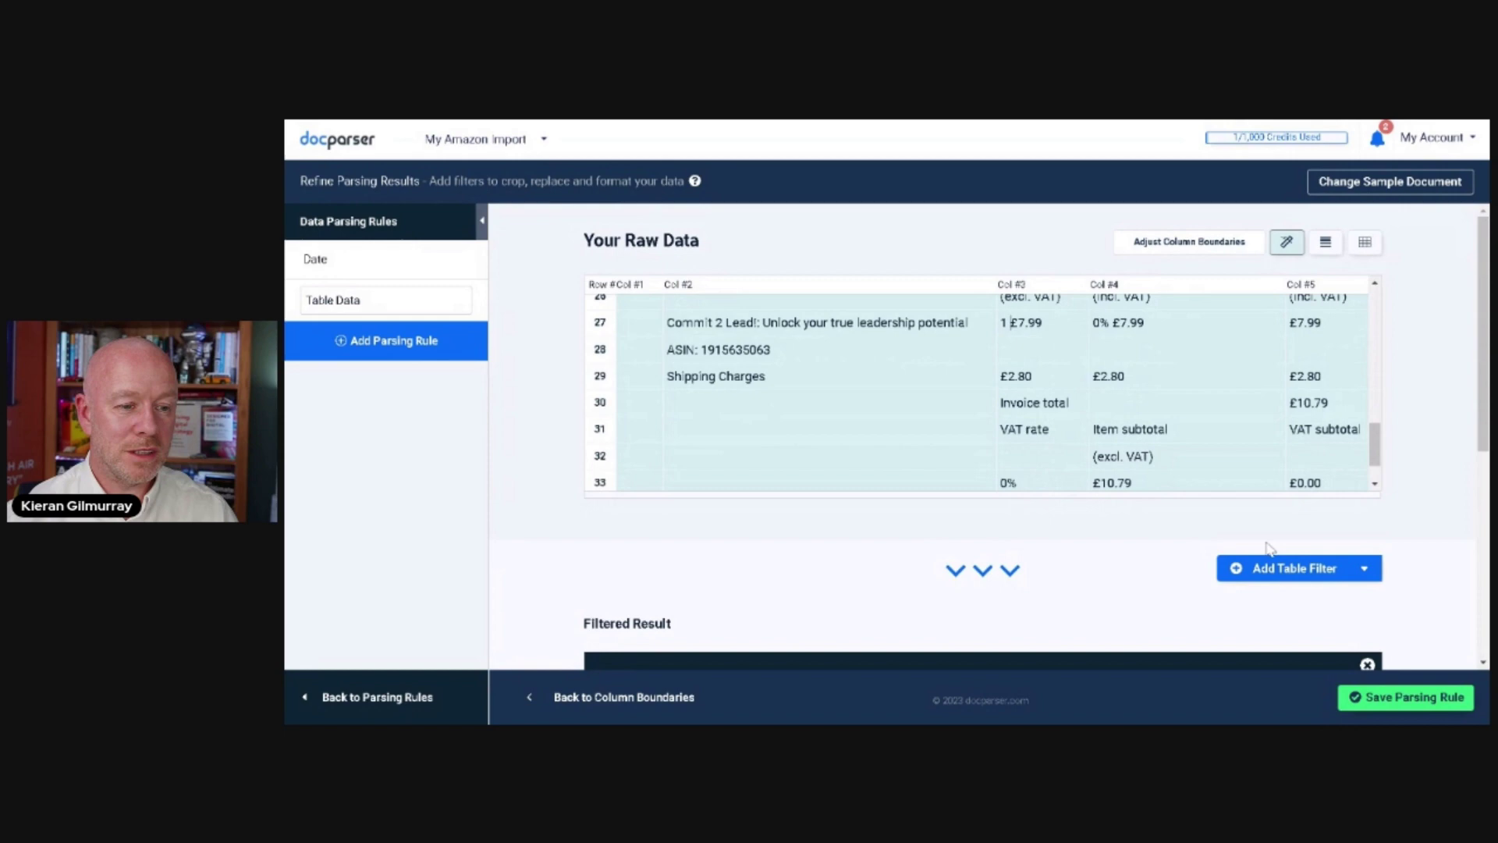
- Save the Table Data parsing rule
left_click(1420, 707)
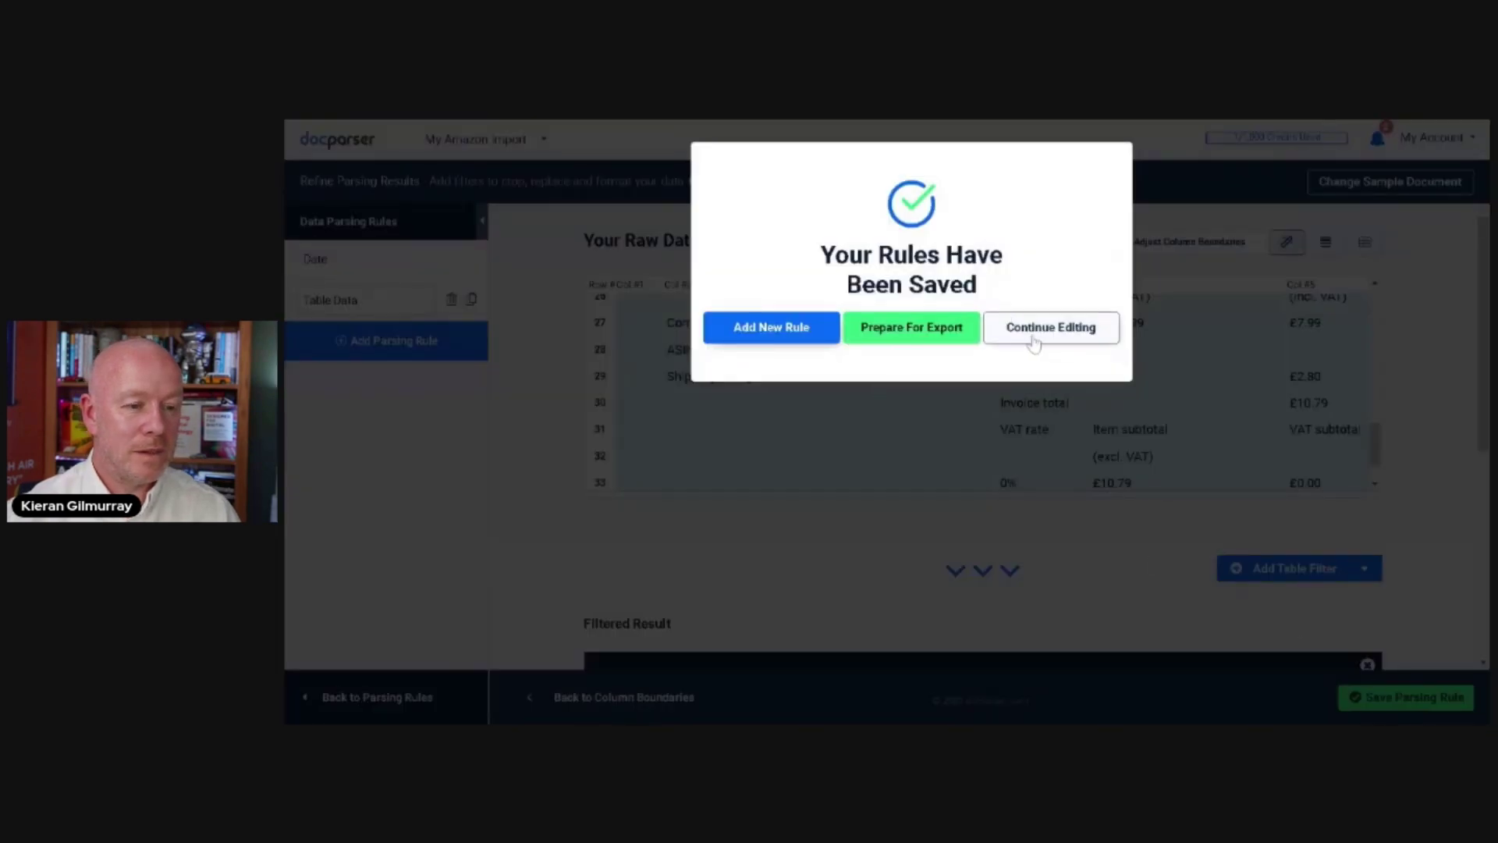
left_click(1023, 334)
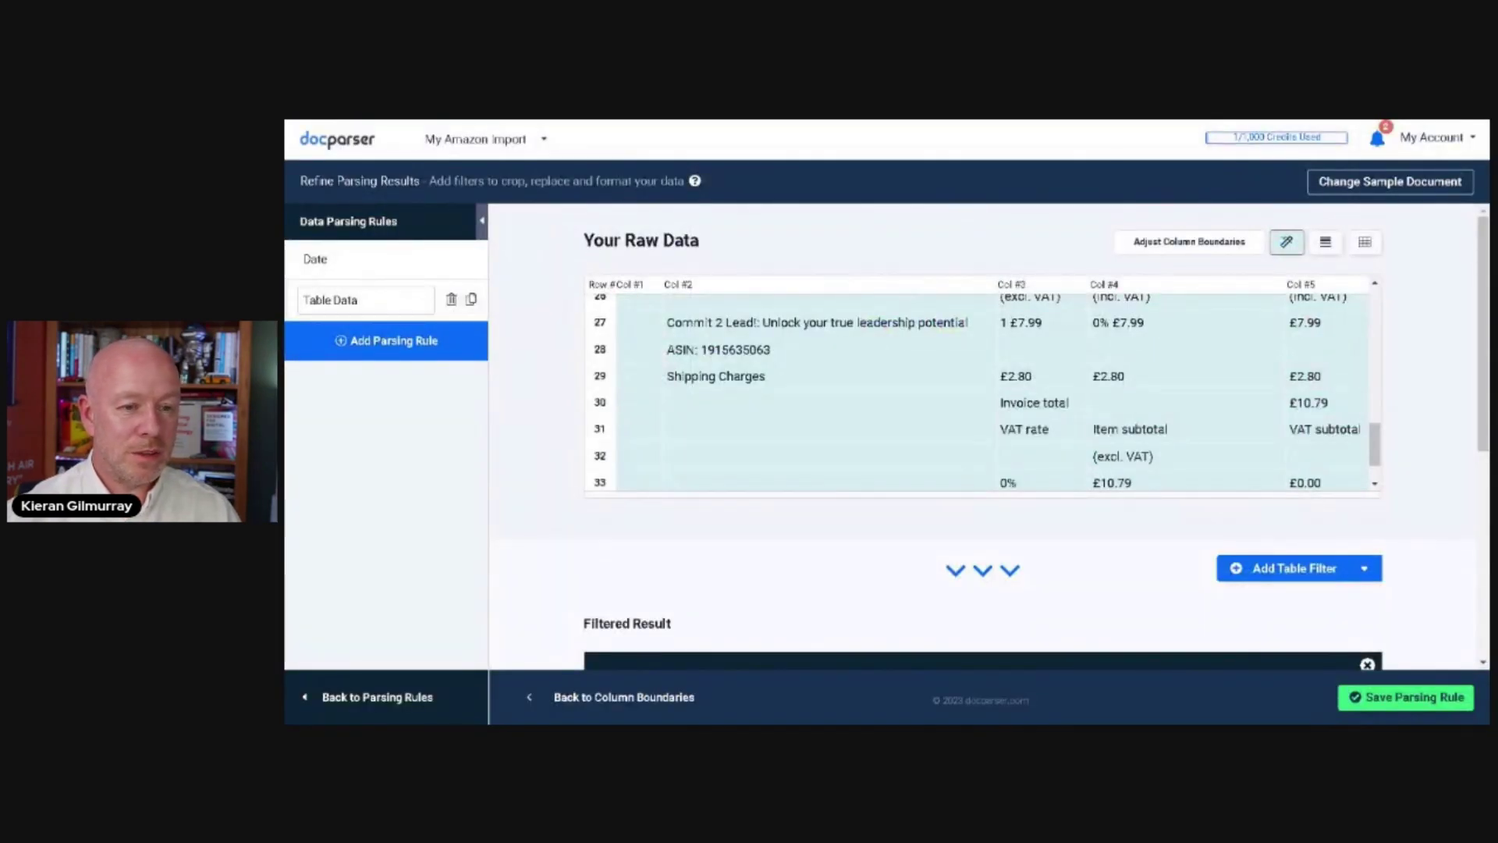
left_click(1400, 698)
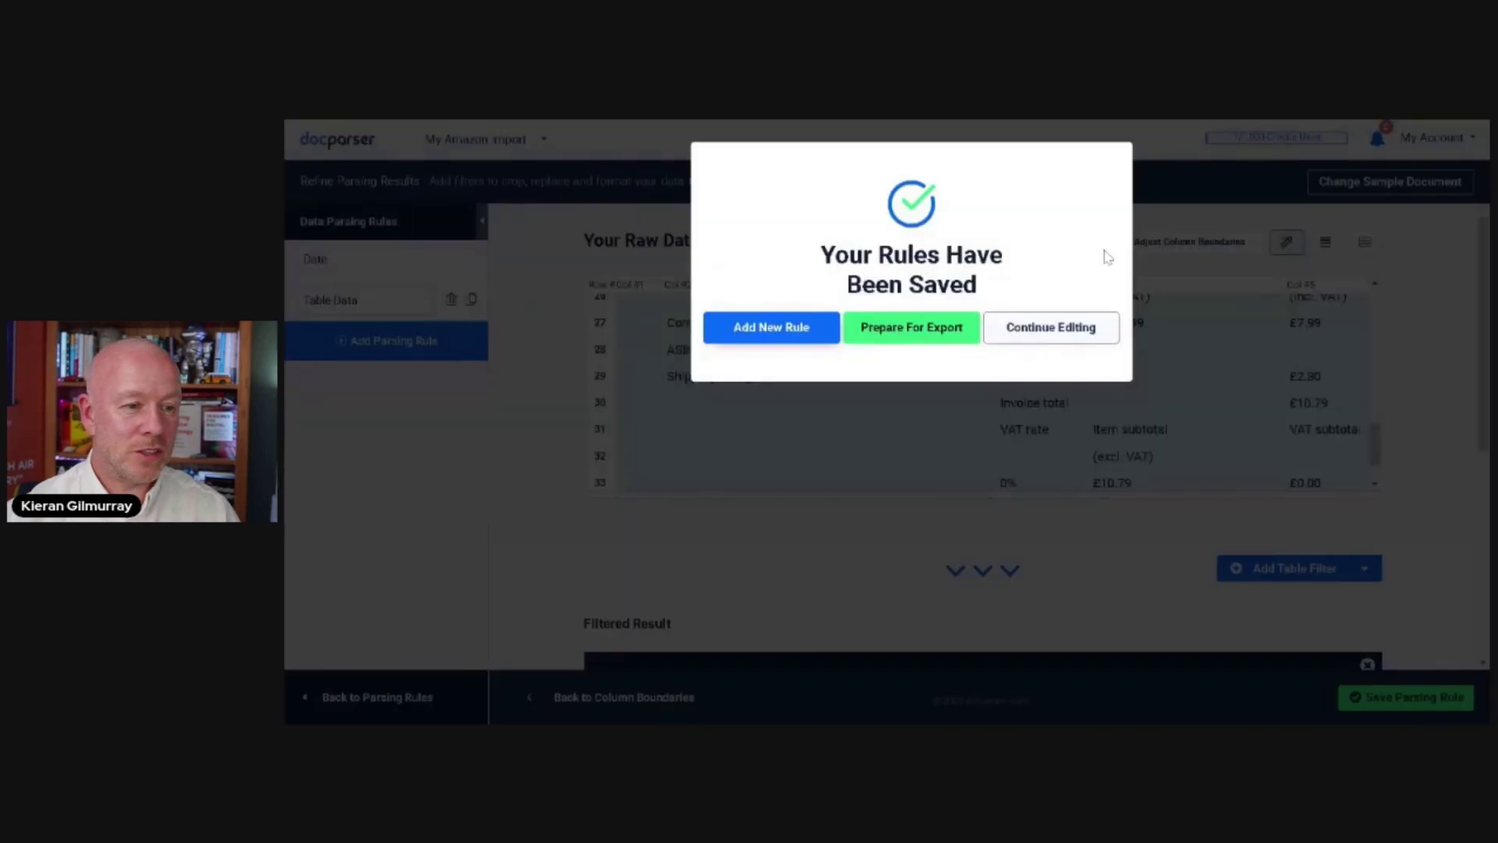
- Start another parsing rule from the Number template
left_click(772, 331)
scroll(936, 460, "down", 2)
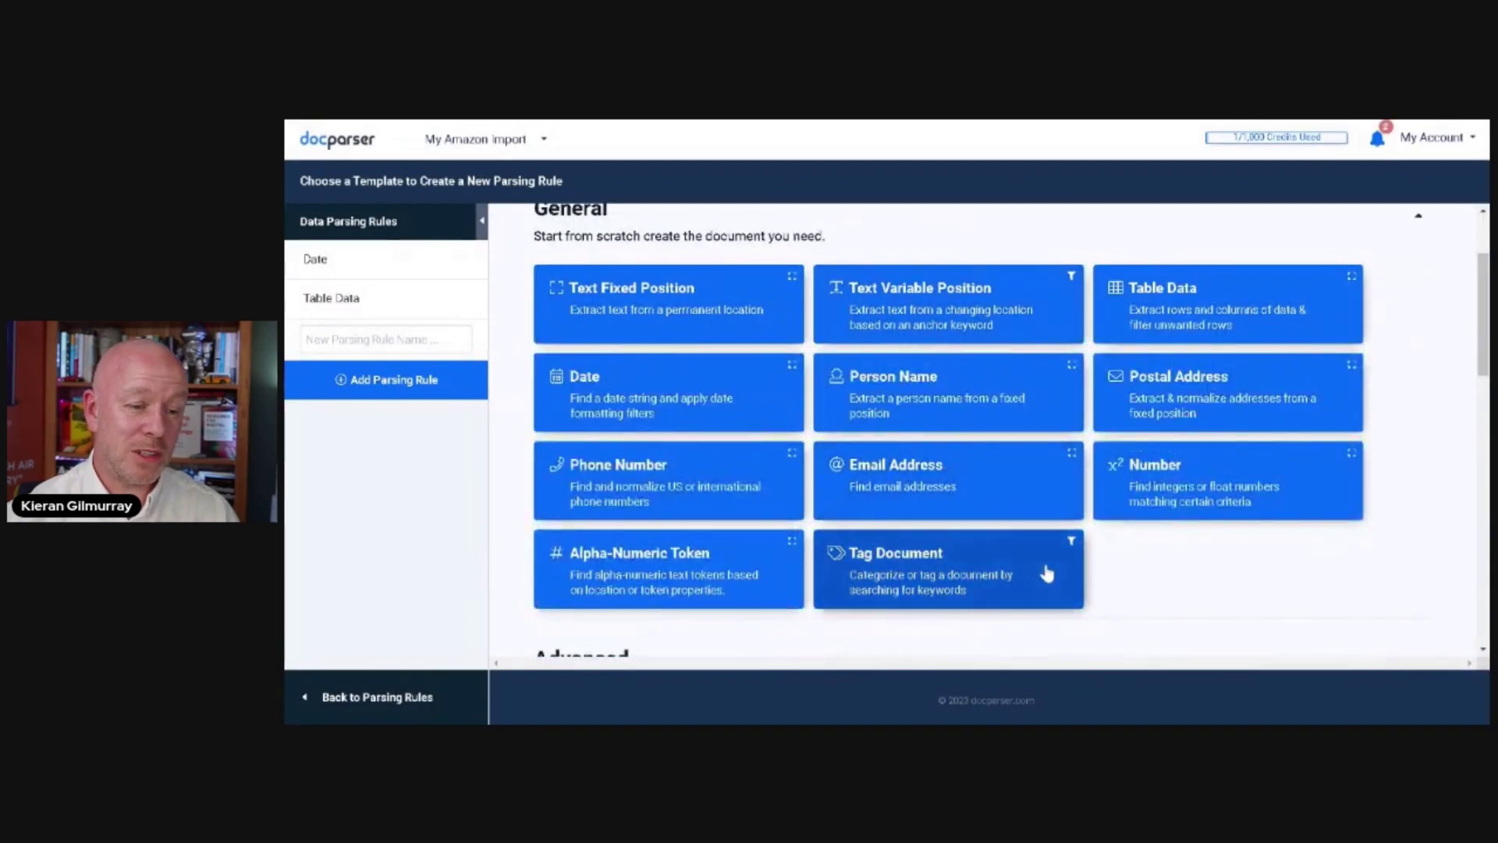
left_click(1179, 480)
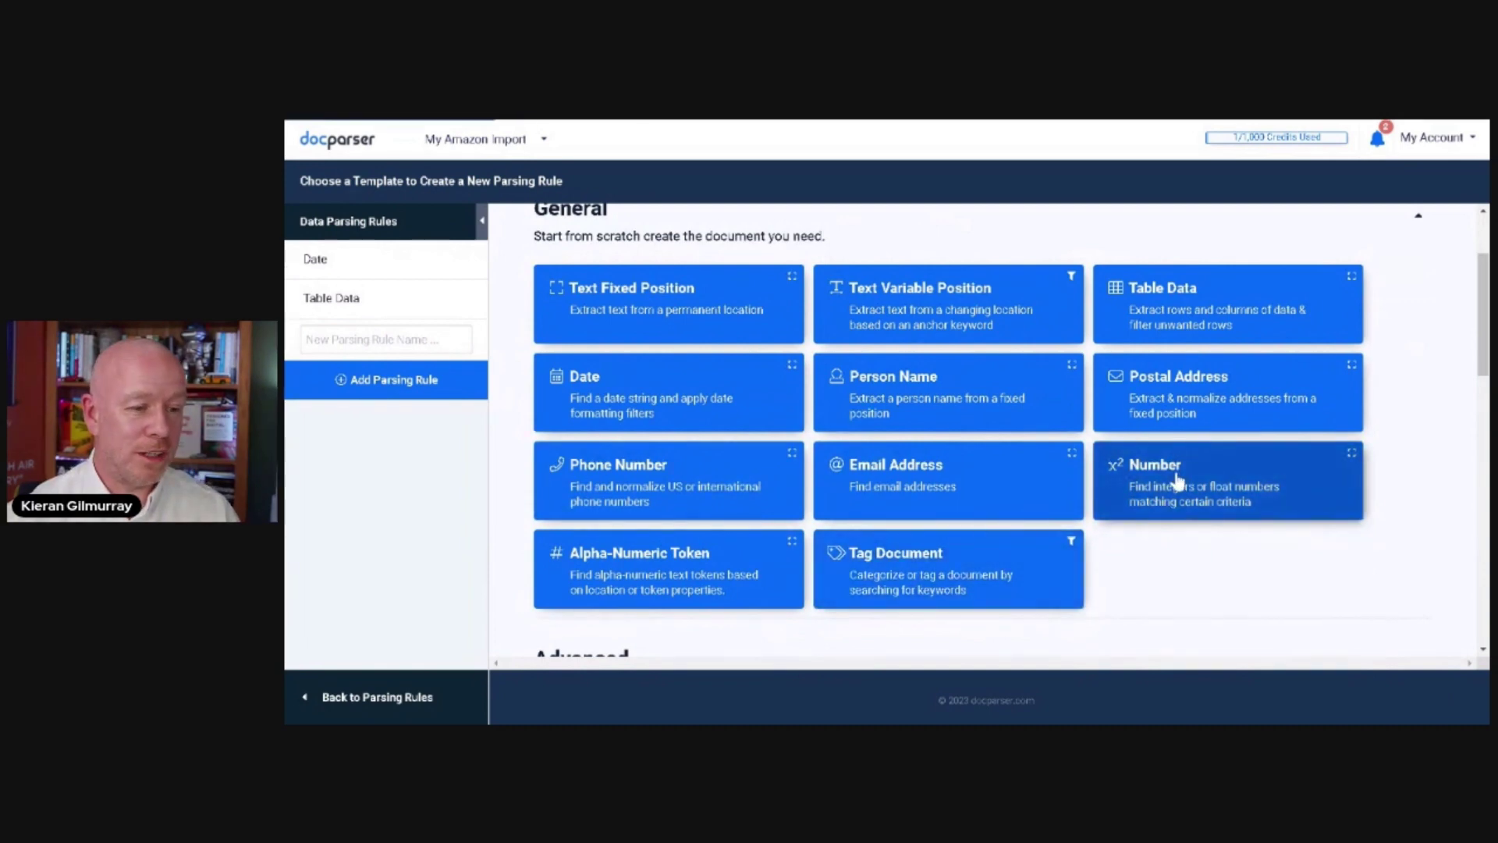
- Outline the Invoice total amount with a selection of about 93 by 39 and confirm it
scroll(1182, 472, "down", 5)
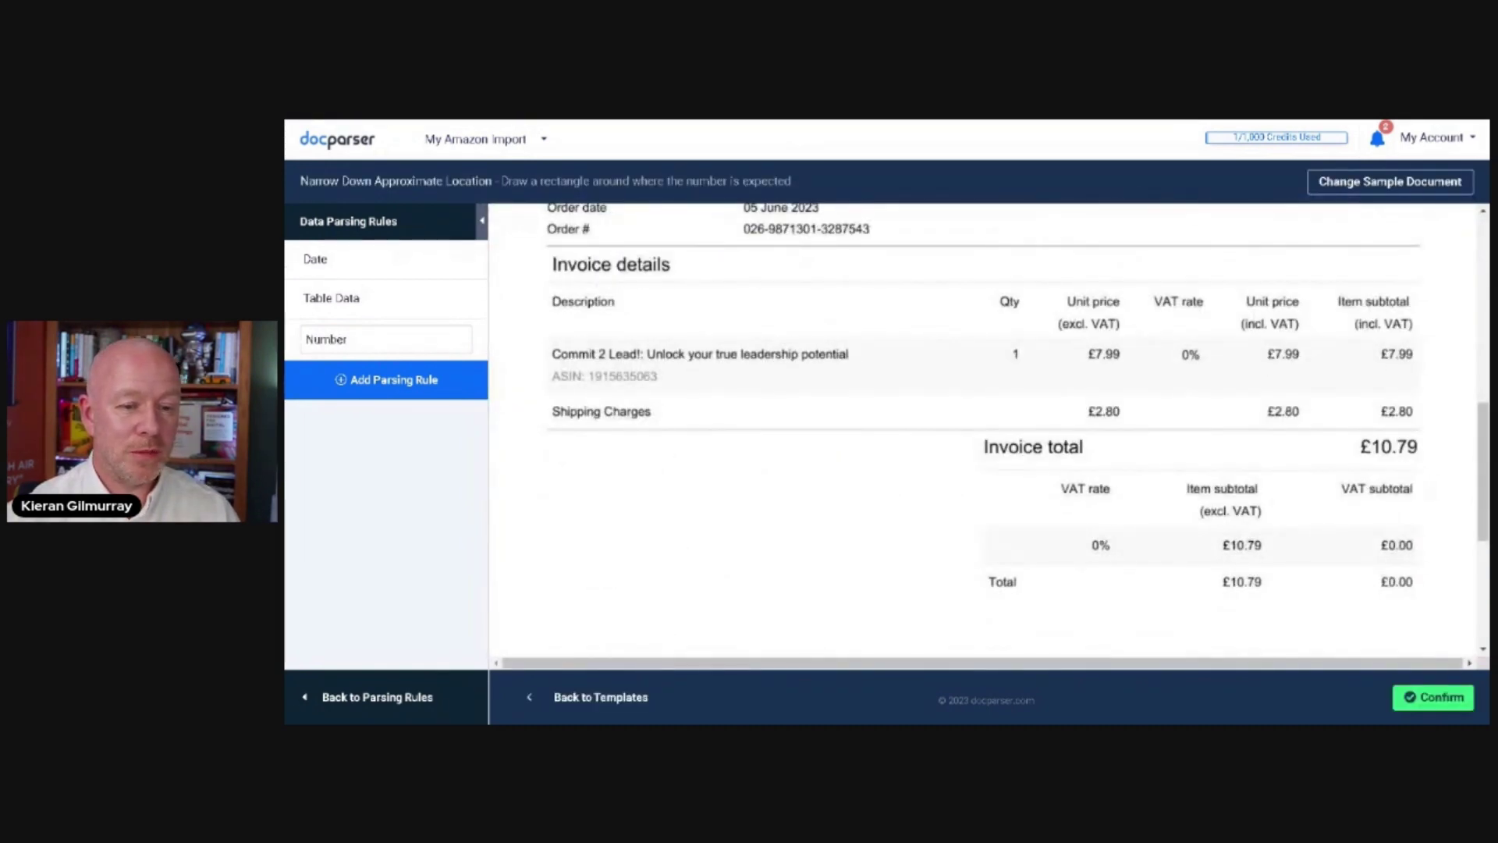
left_click_drag(1355, 431, 1429, 463)
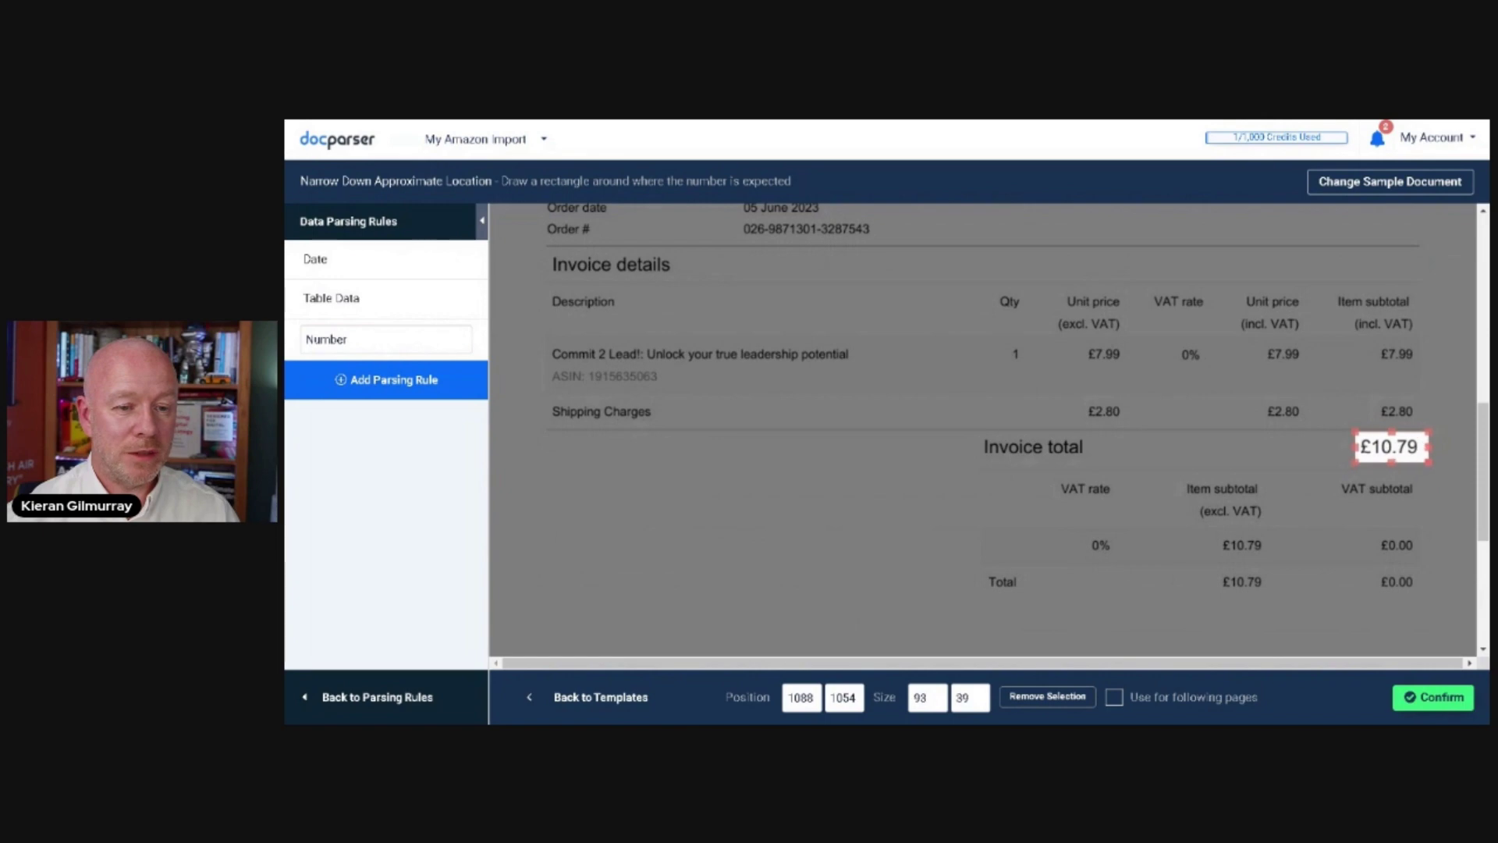
left_click(1442, 706)
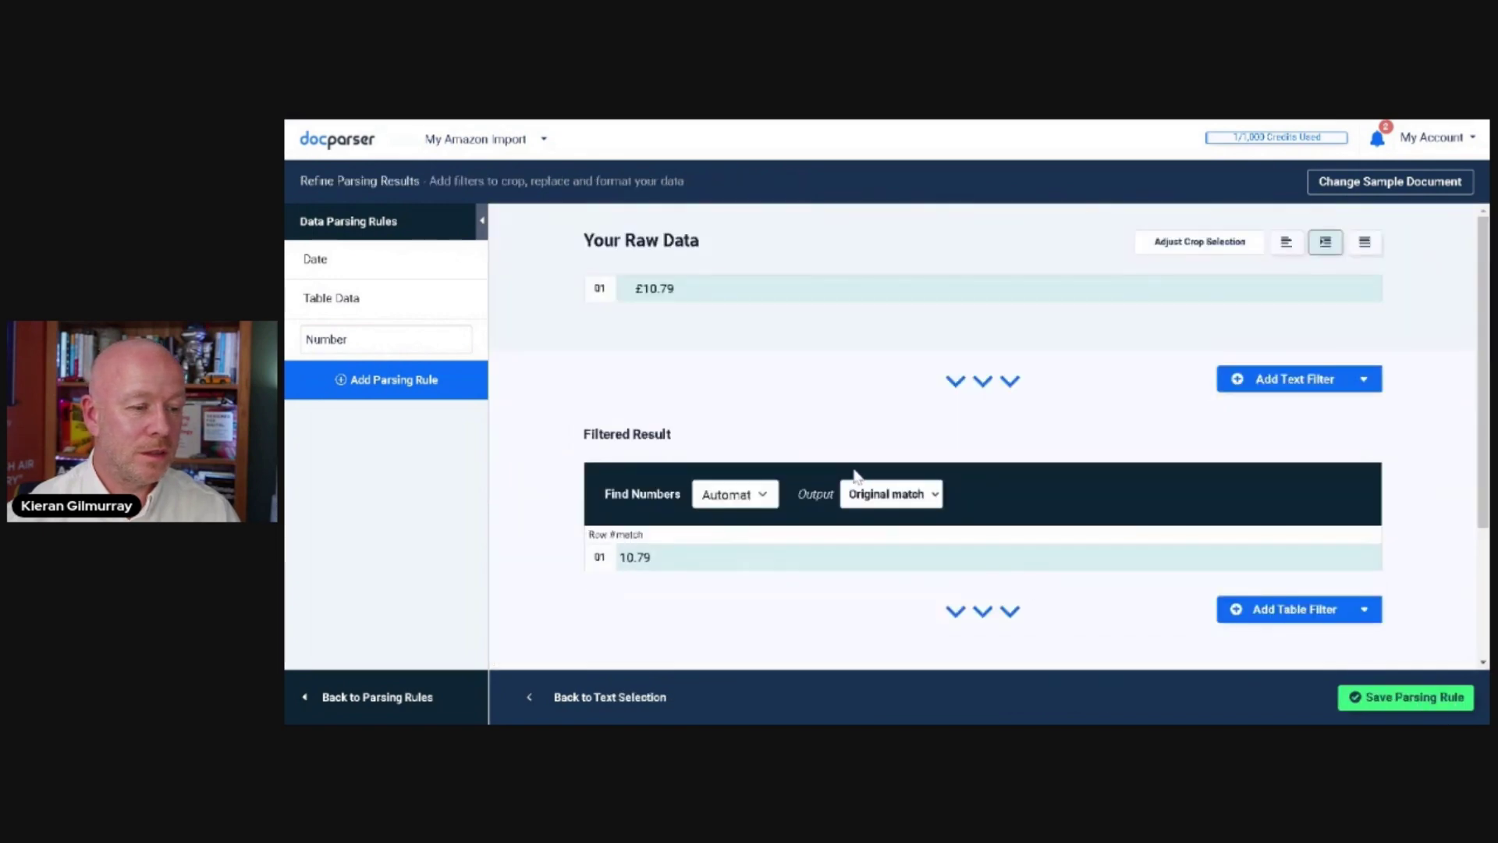
- Save the Number parsing rule with its original match output and proceed to export preparation
scroll(696, 459, "down", 2)
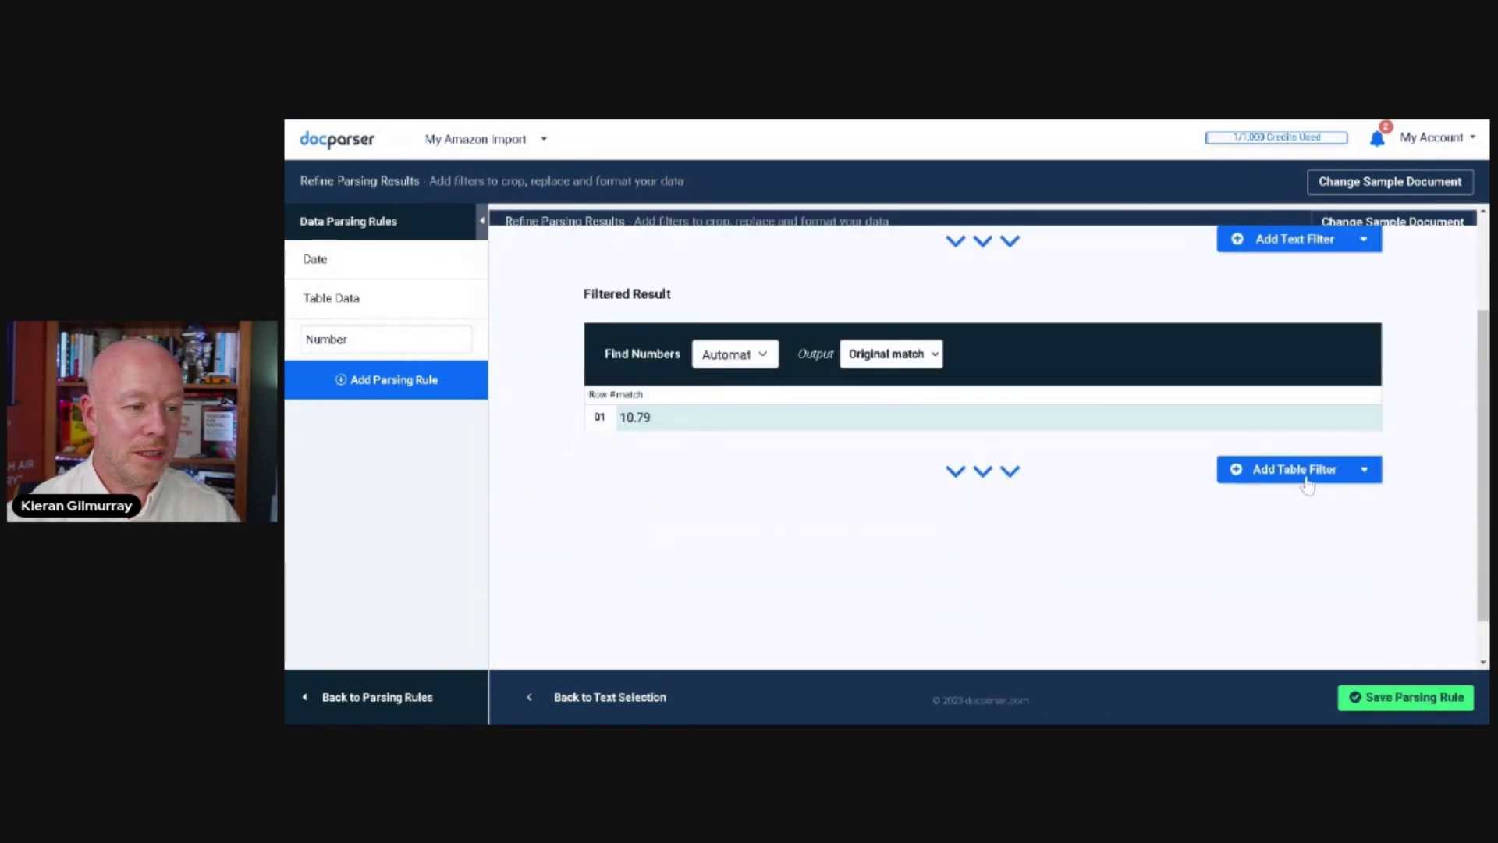
left_click(1408, 698)
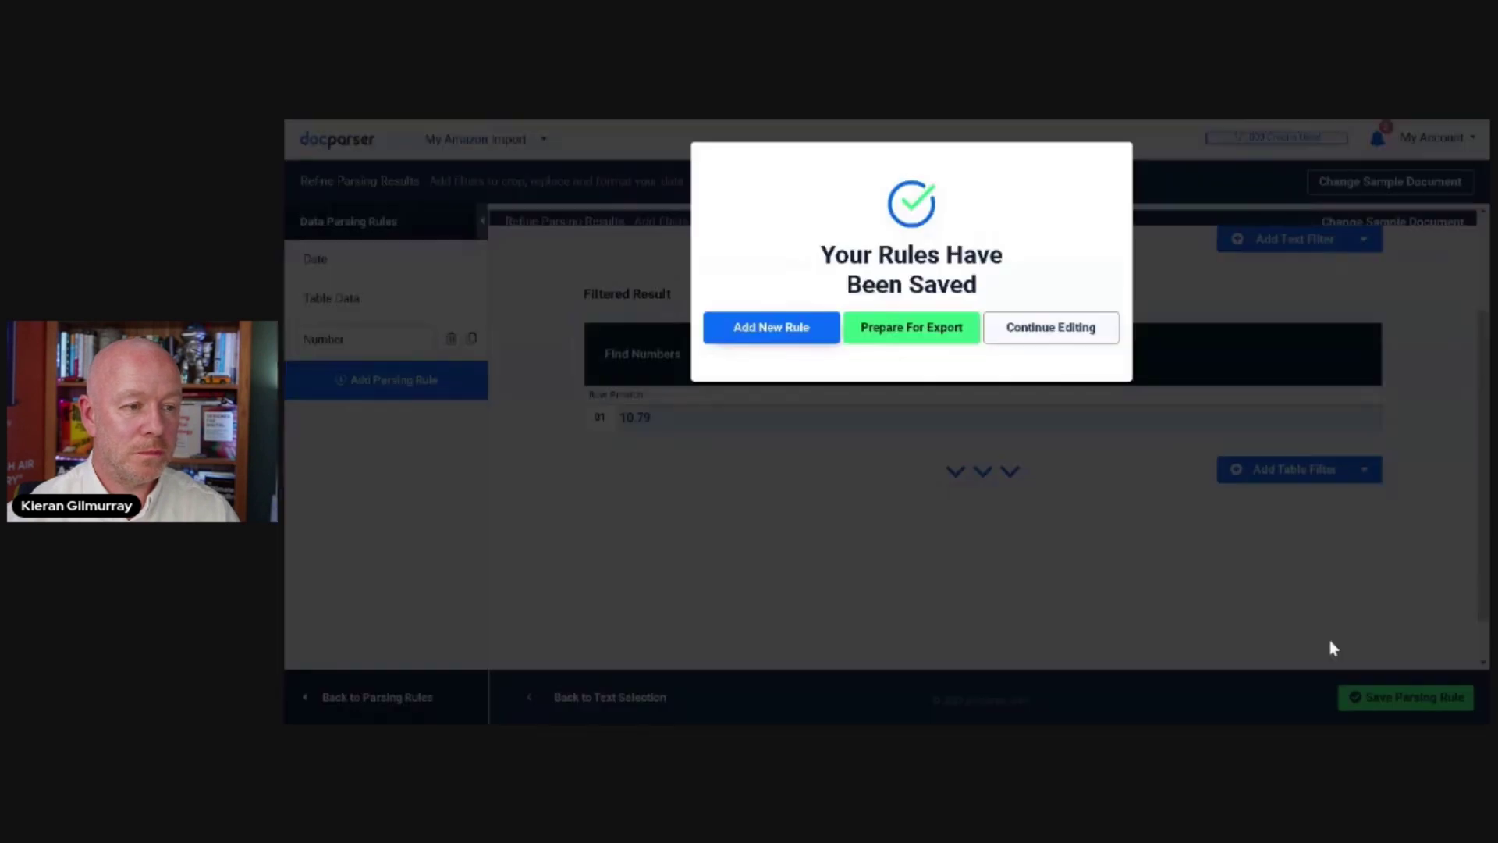
left_click(916, 337)
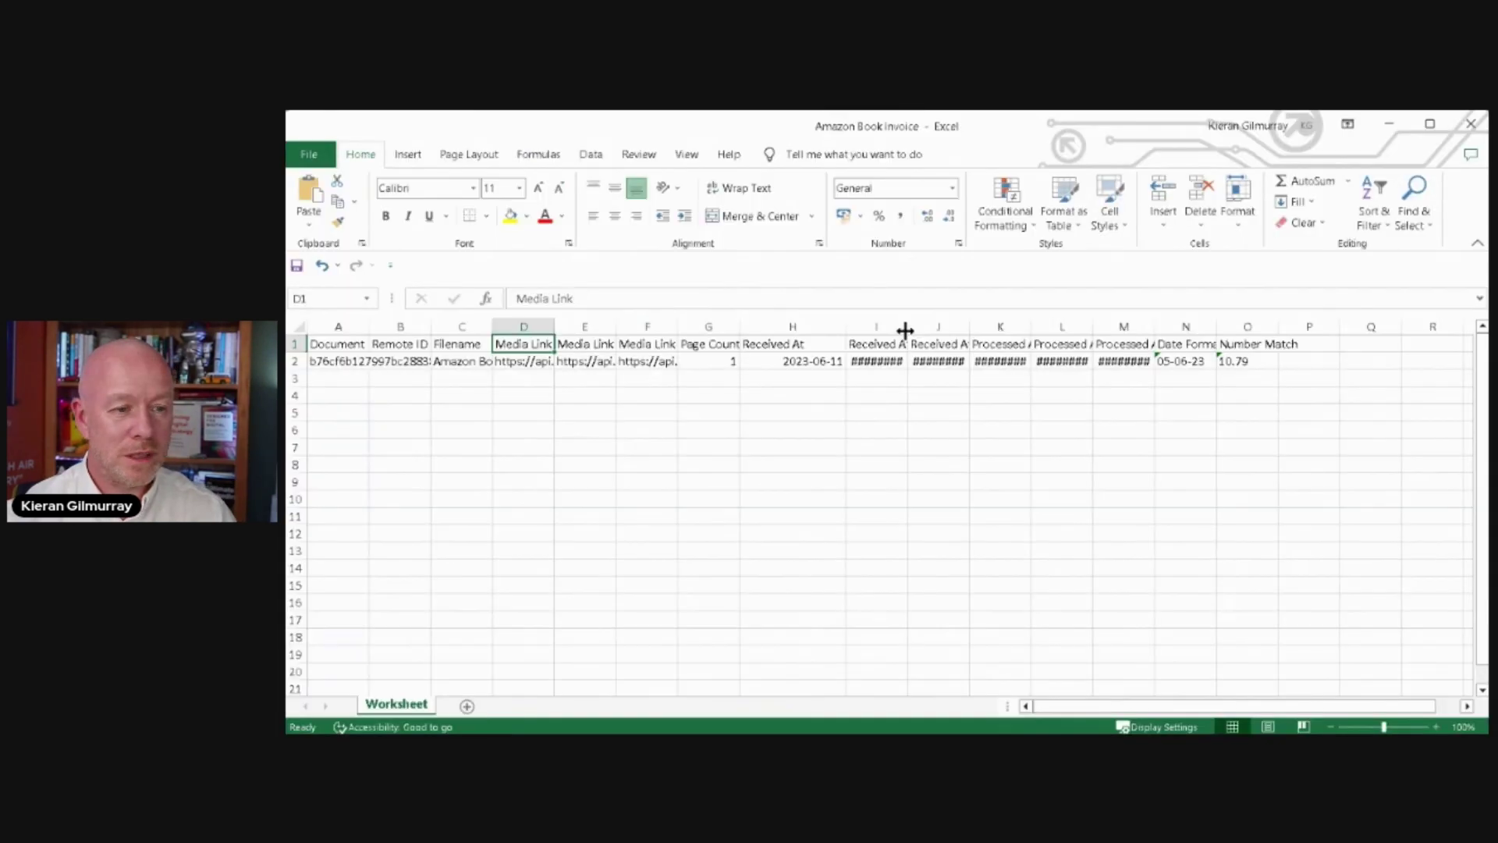
- In the Amazon Book Invoice workbook in Excel, widen the truncated Received At columns and delete columns A through J
left_click_drag(902, 331, 1035, 326)
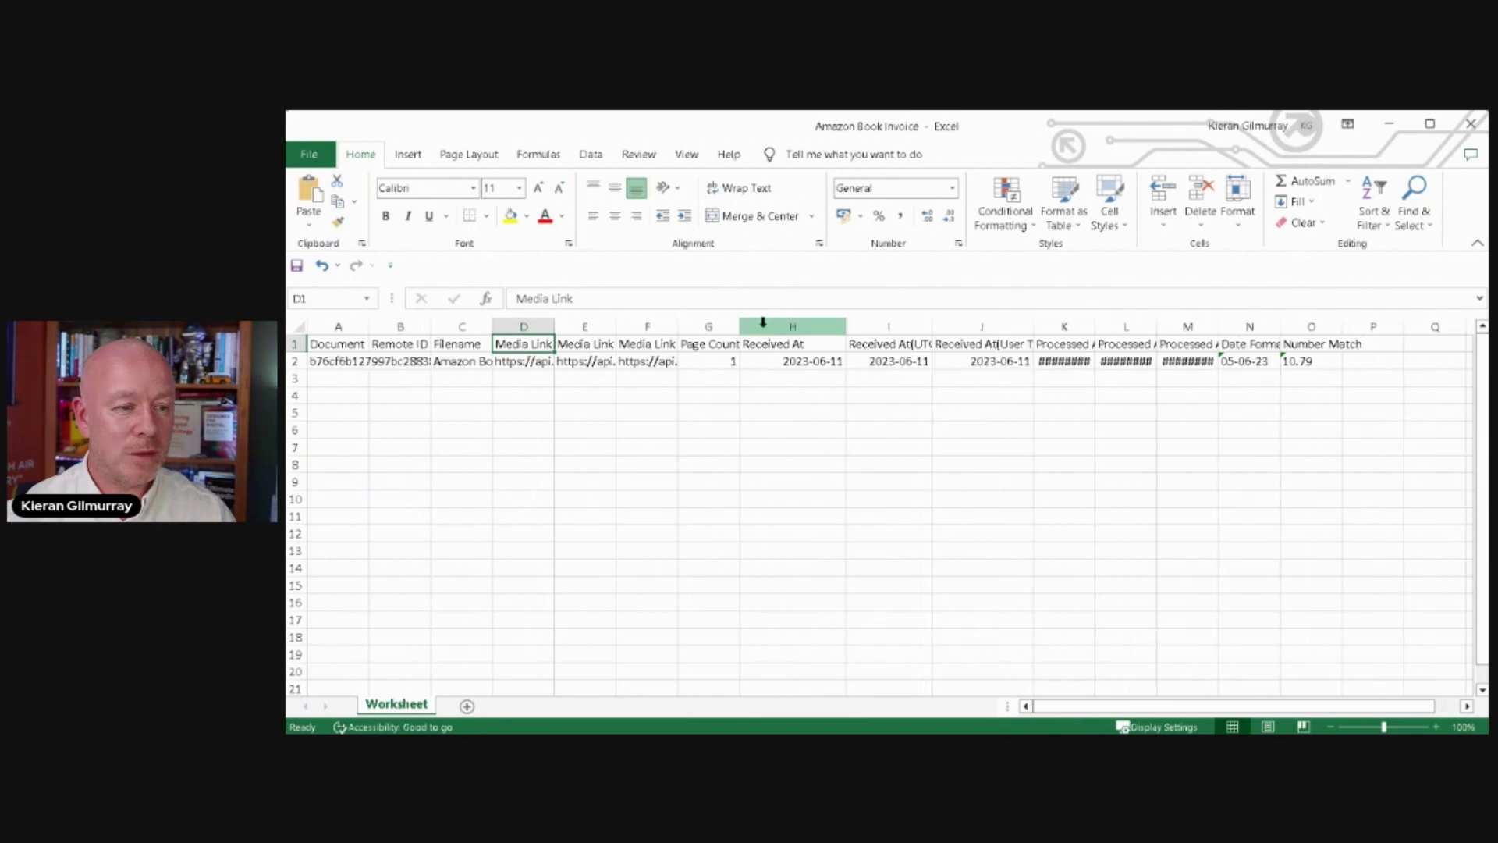
left_click_drag(337, 326, 951, 328)
right_click(964, 321)
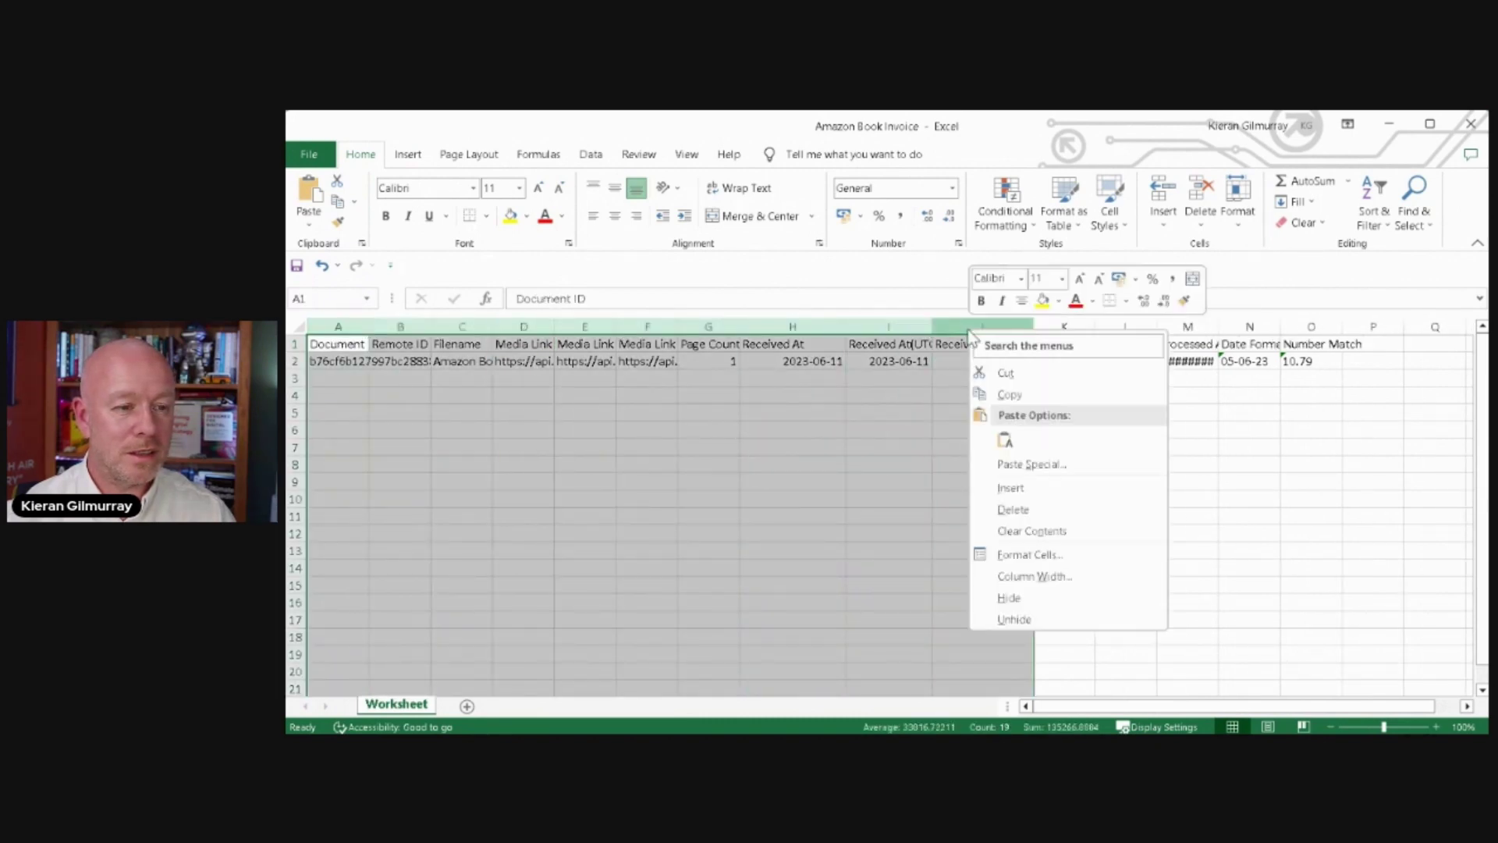
left_click(975, 508)
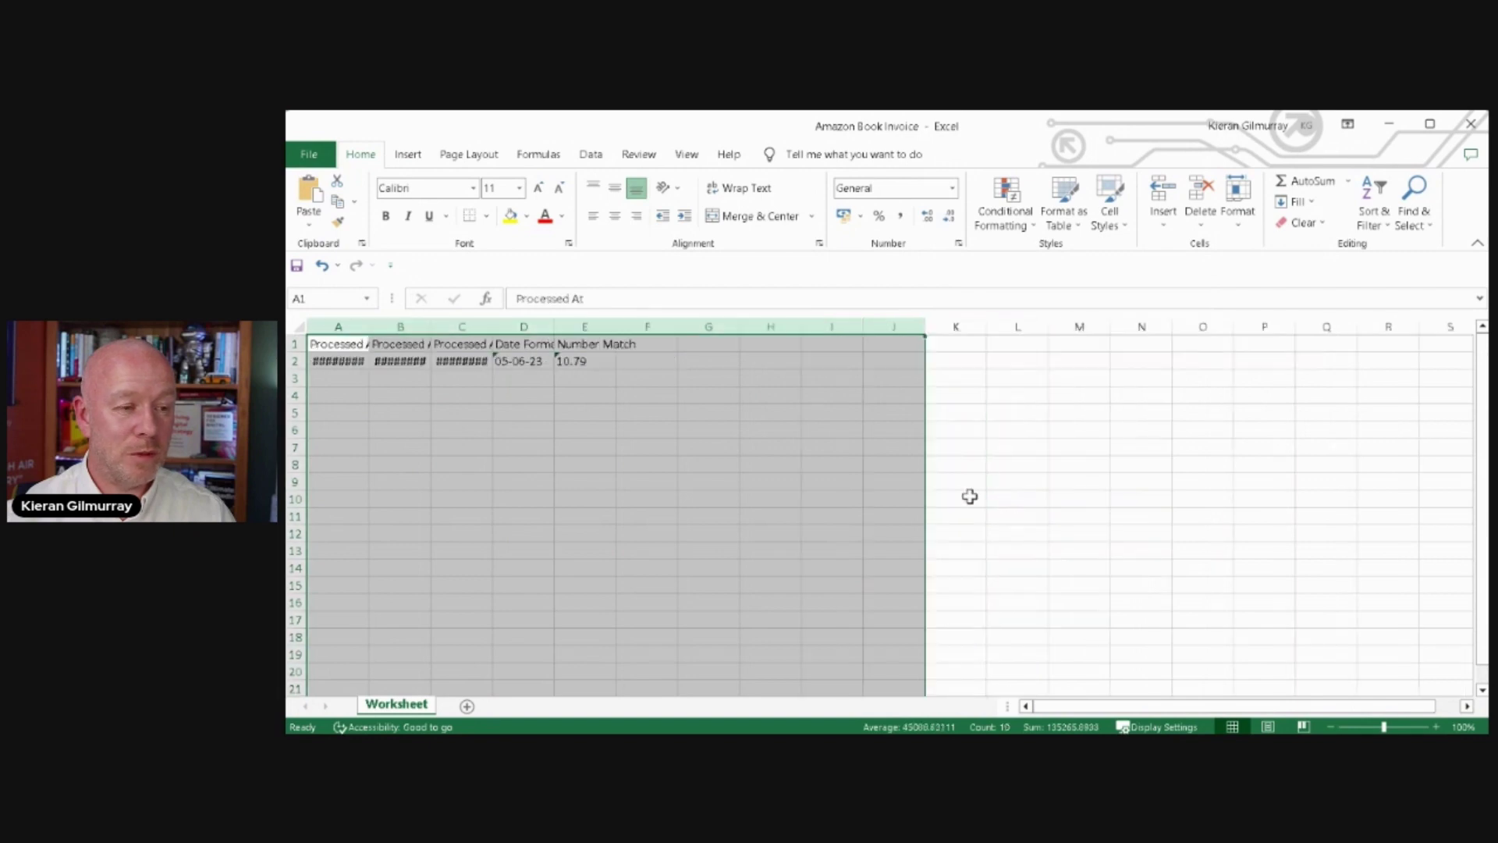
- Widen the Processed At, Date Formatted and Number Match columns to fit their contents
left_click(471, 427)
left_click_drag(369, 326, 879, 325)
left_click(819, 322)
left_click(675, 322)
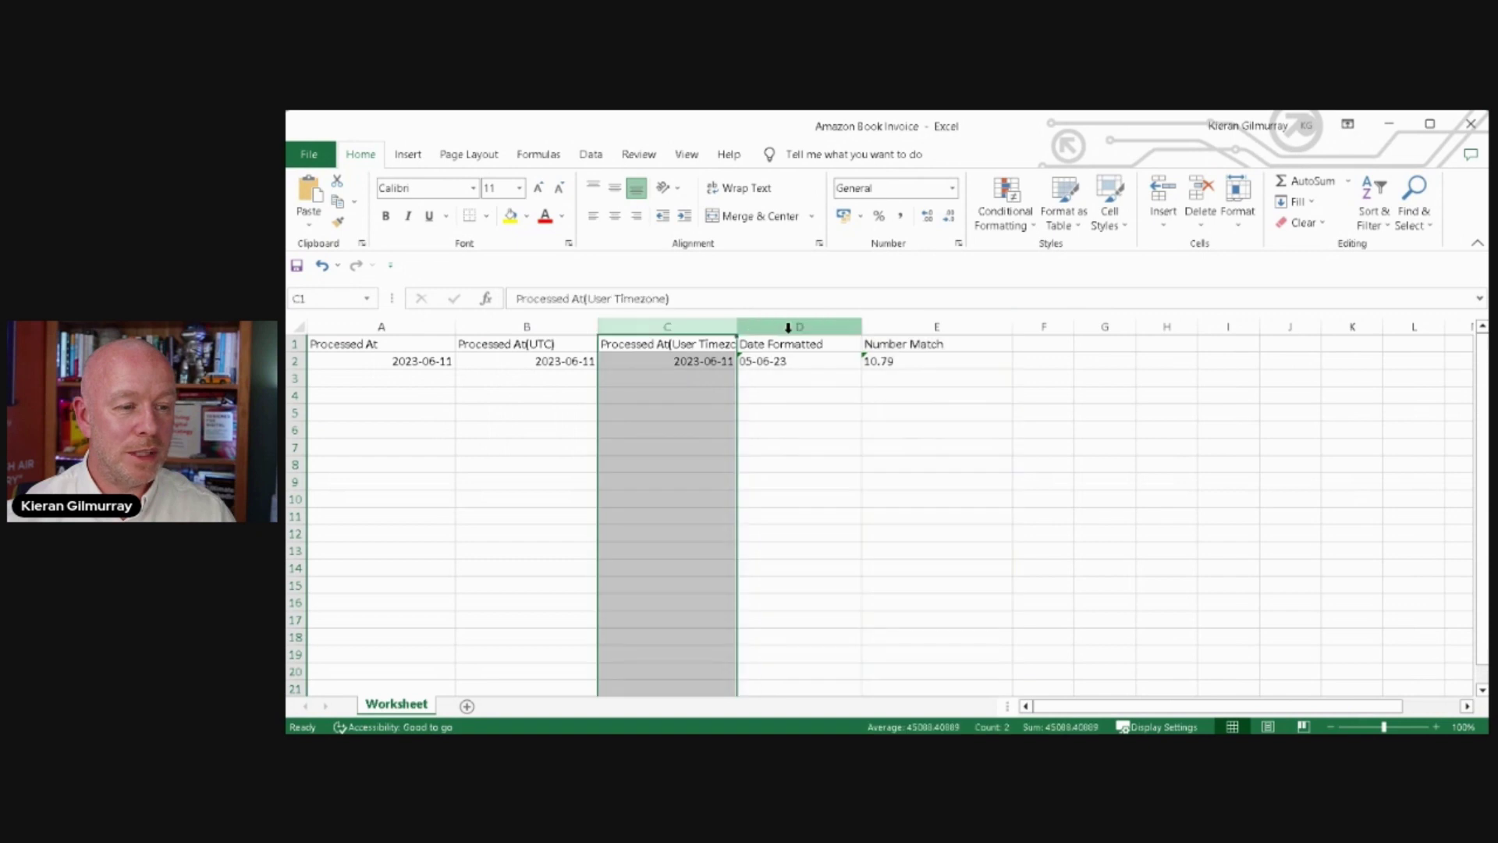
left_click_drag(788, 325, 923, 326)
- Delete the three Processed At columns, A through C, leaving only the extracted date and number
left_click_drag(378, 323, 612, 331)
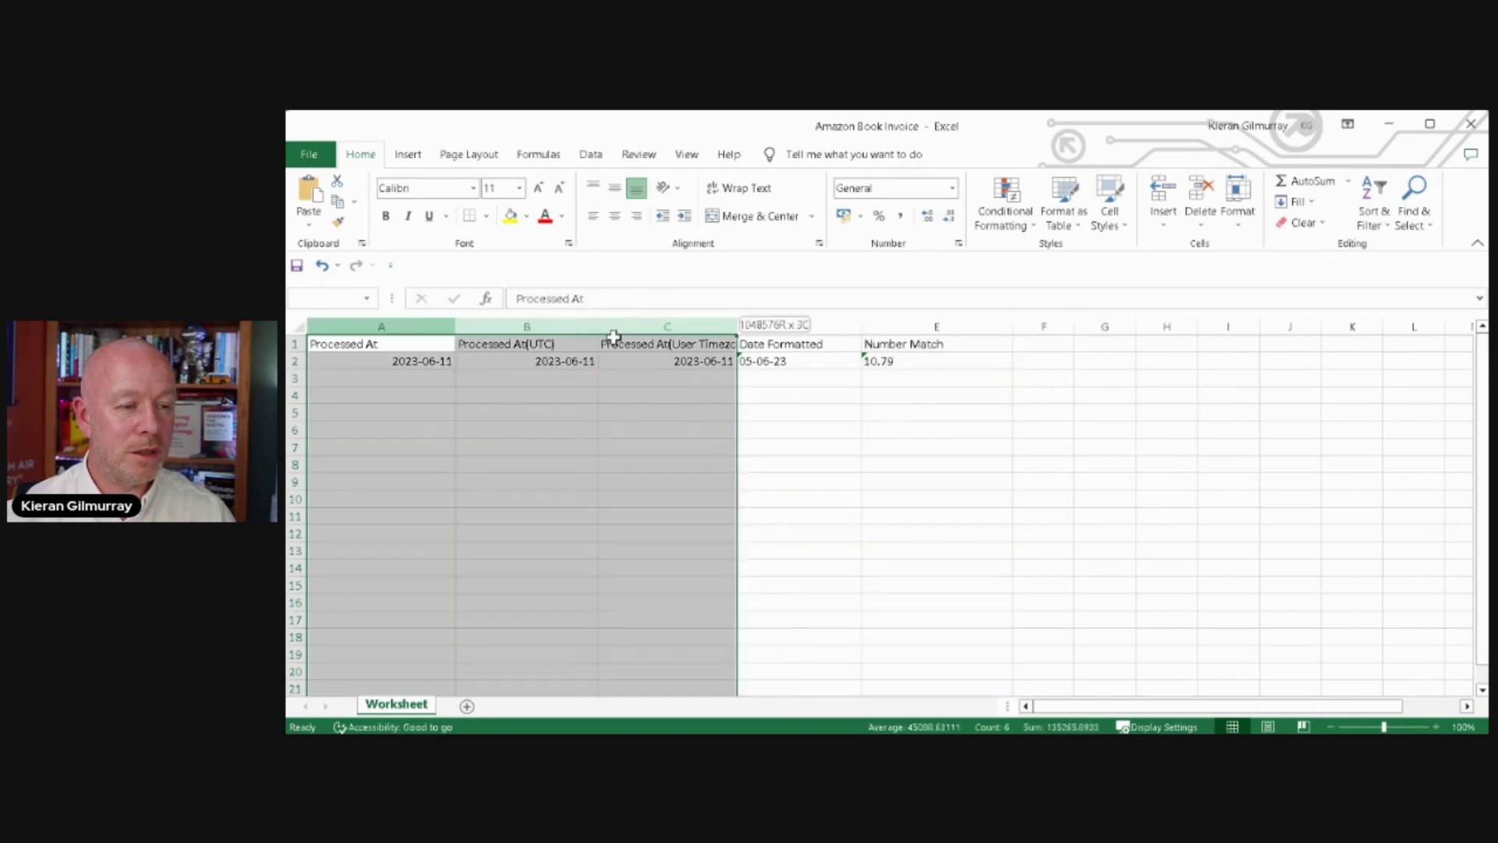
right_click(666, 326)
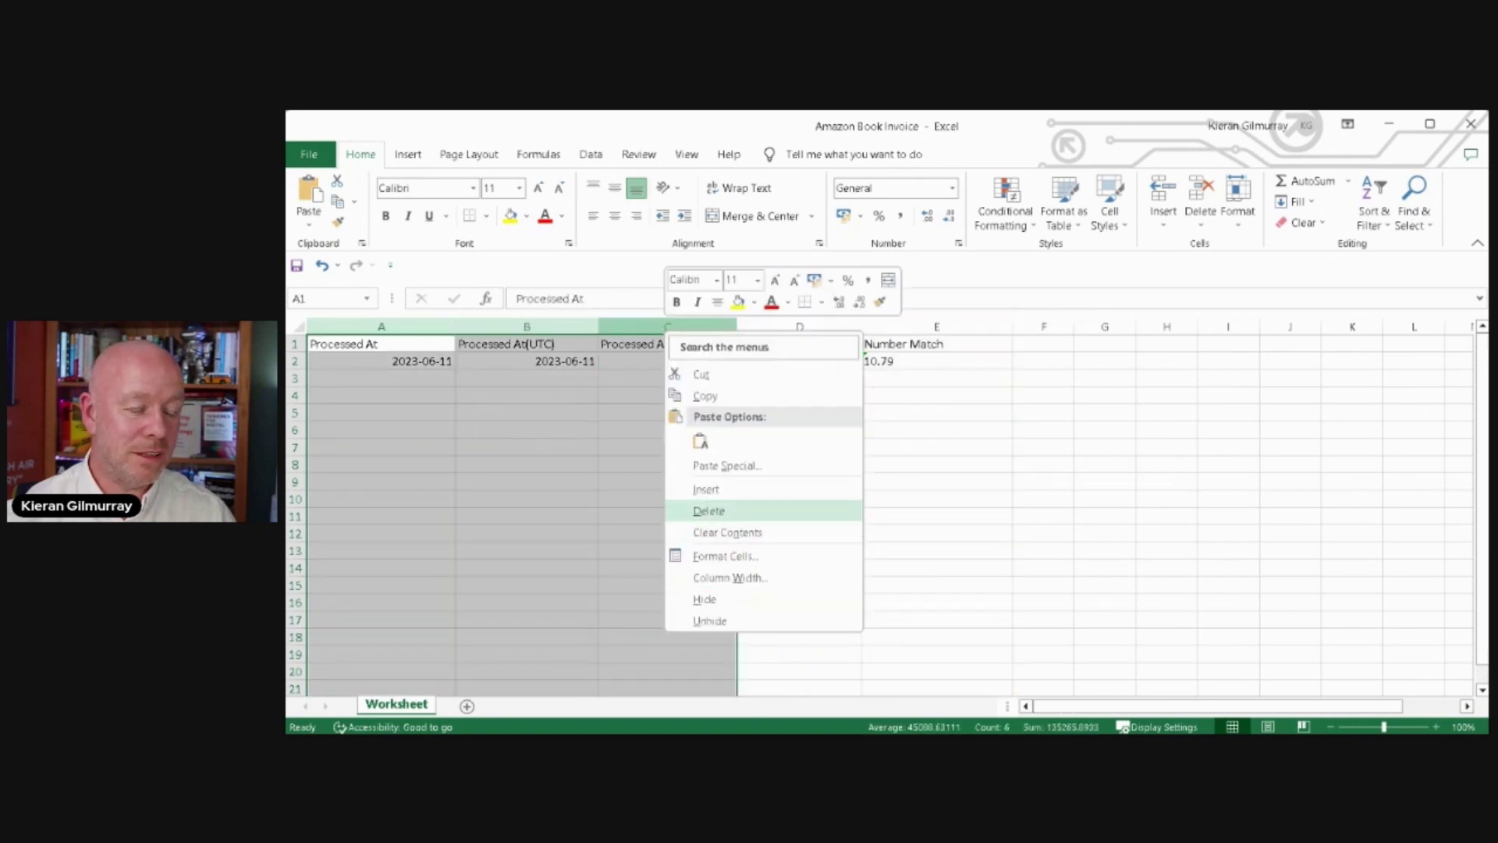
left_click(705, 599)
left_click(587, 380)
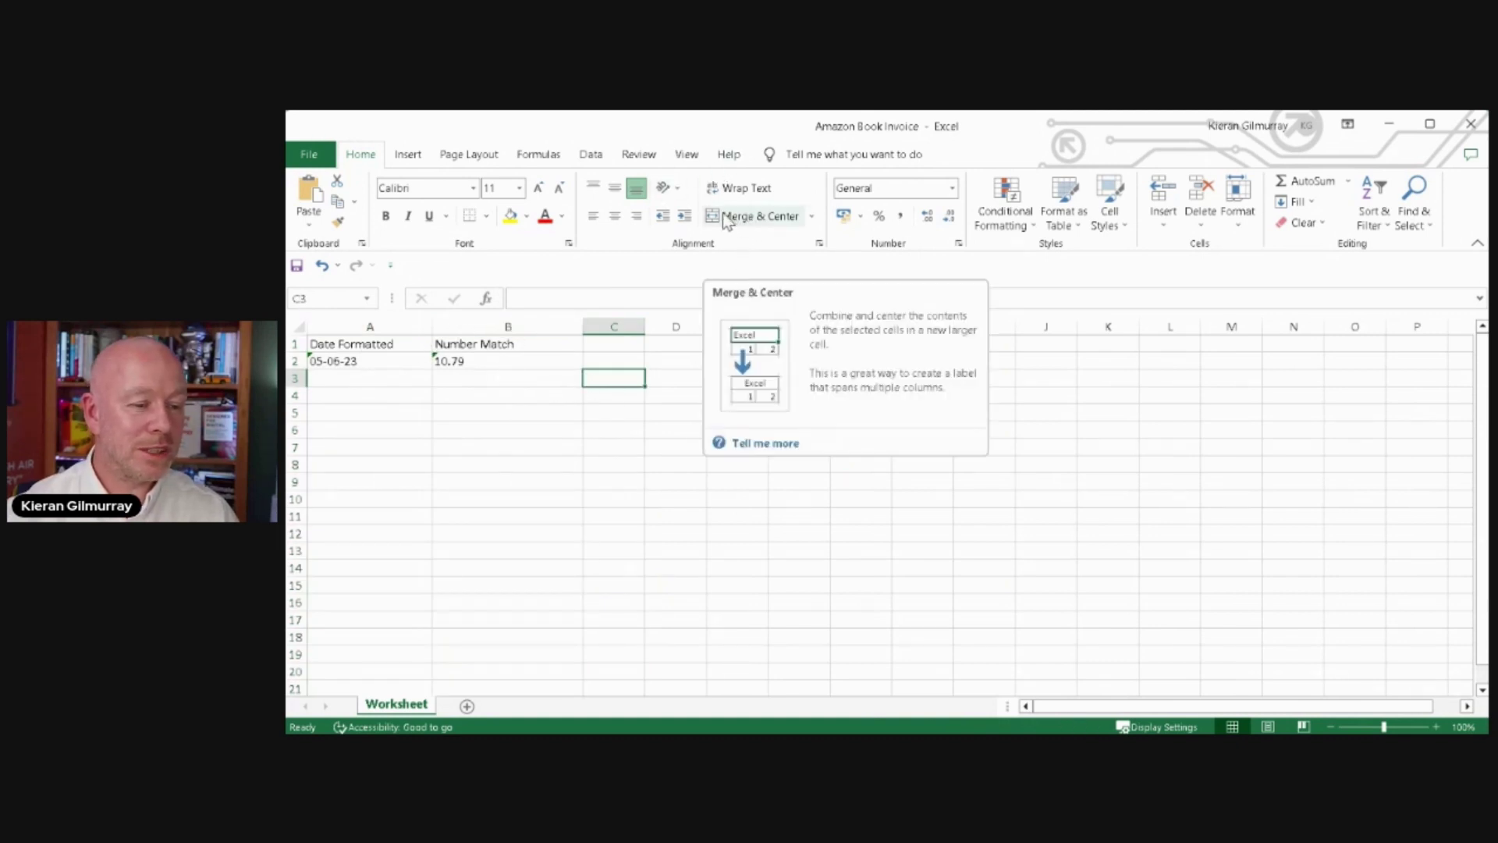
- Set the worksheet zoom to 200%
left_click(686, 155)
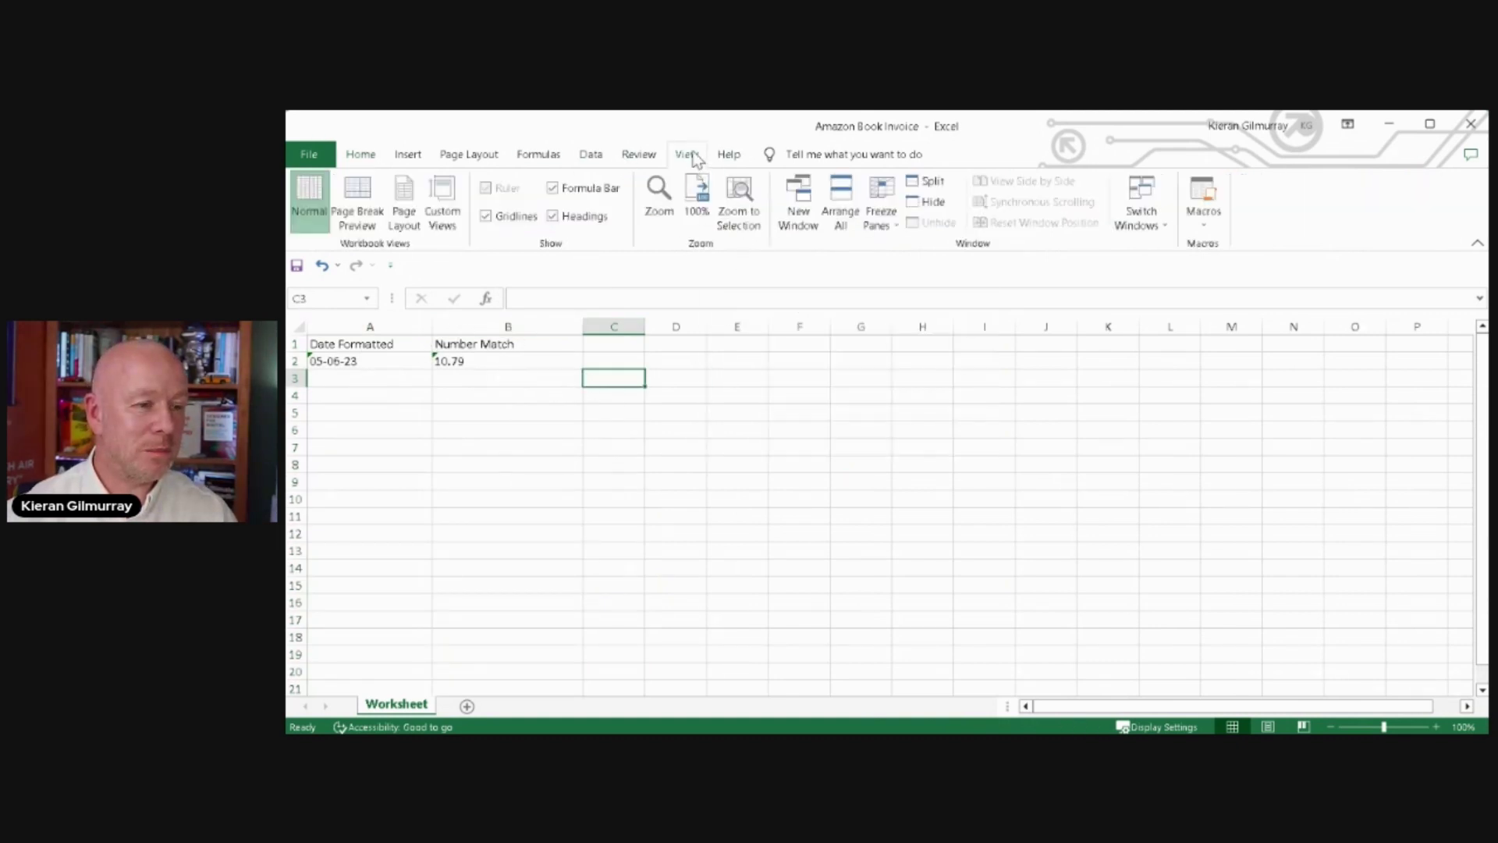
left_click(655, 205)
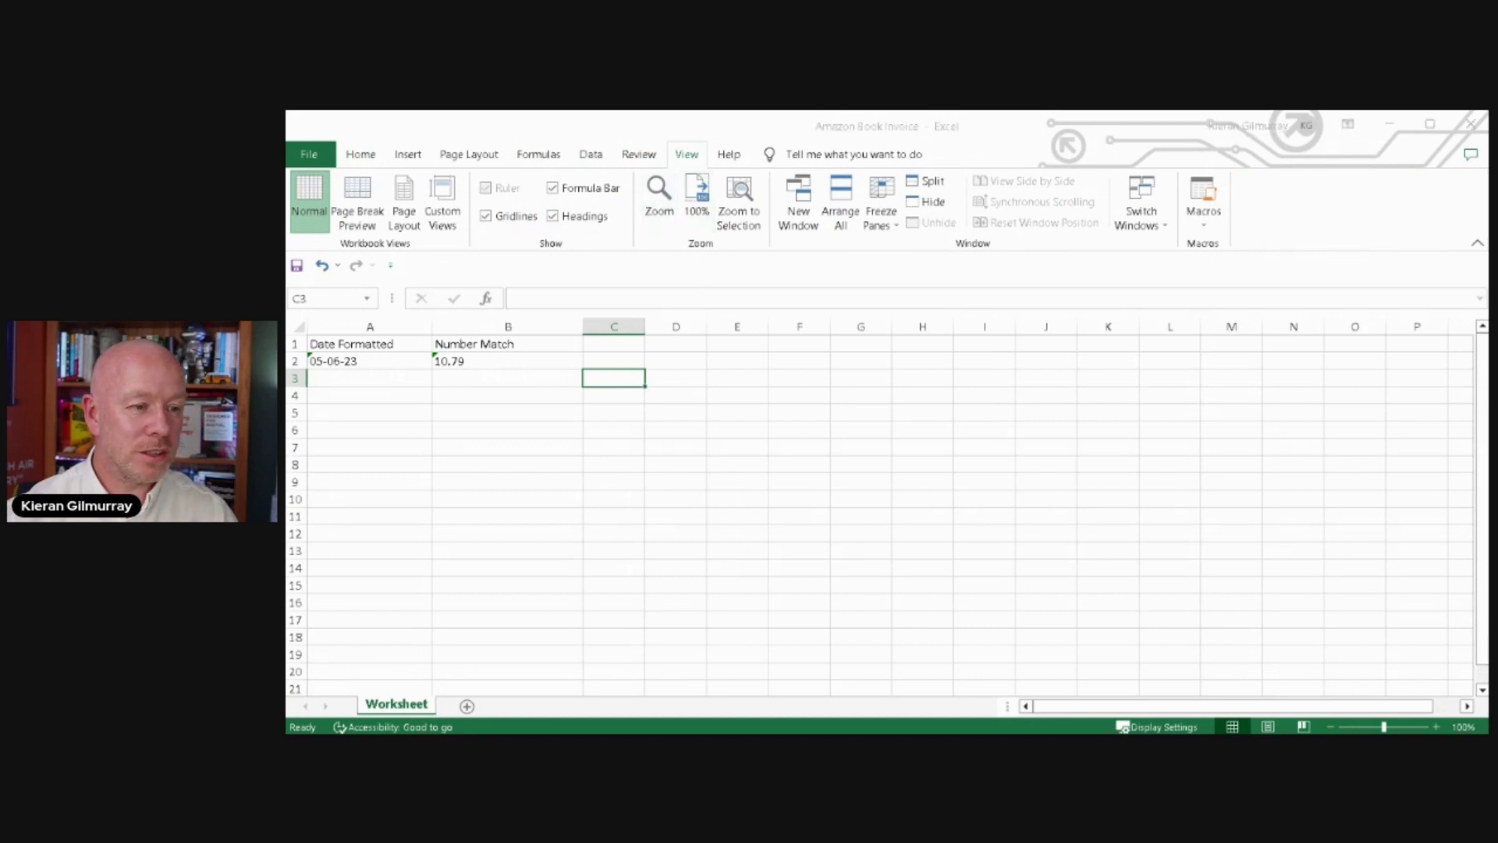
left_click(679, 479)
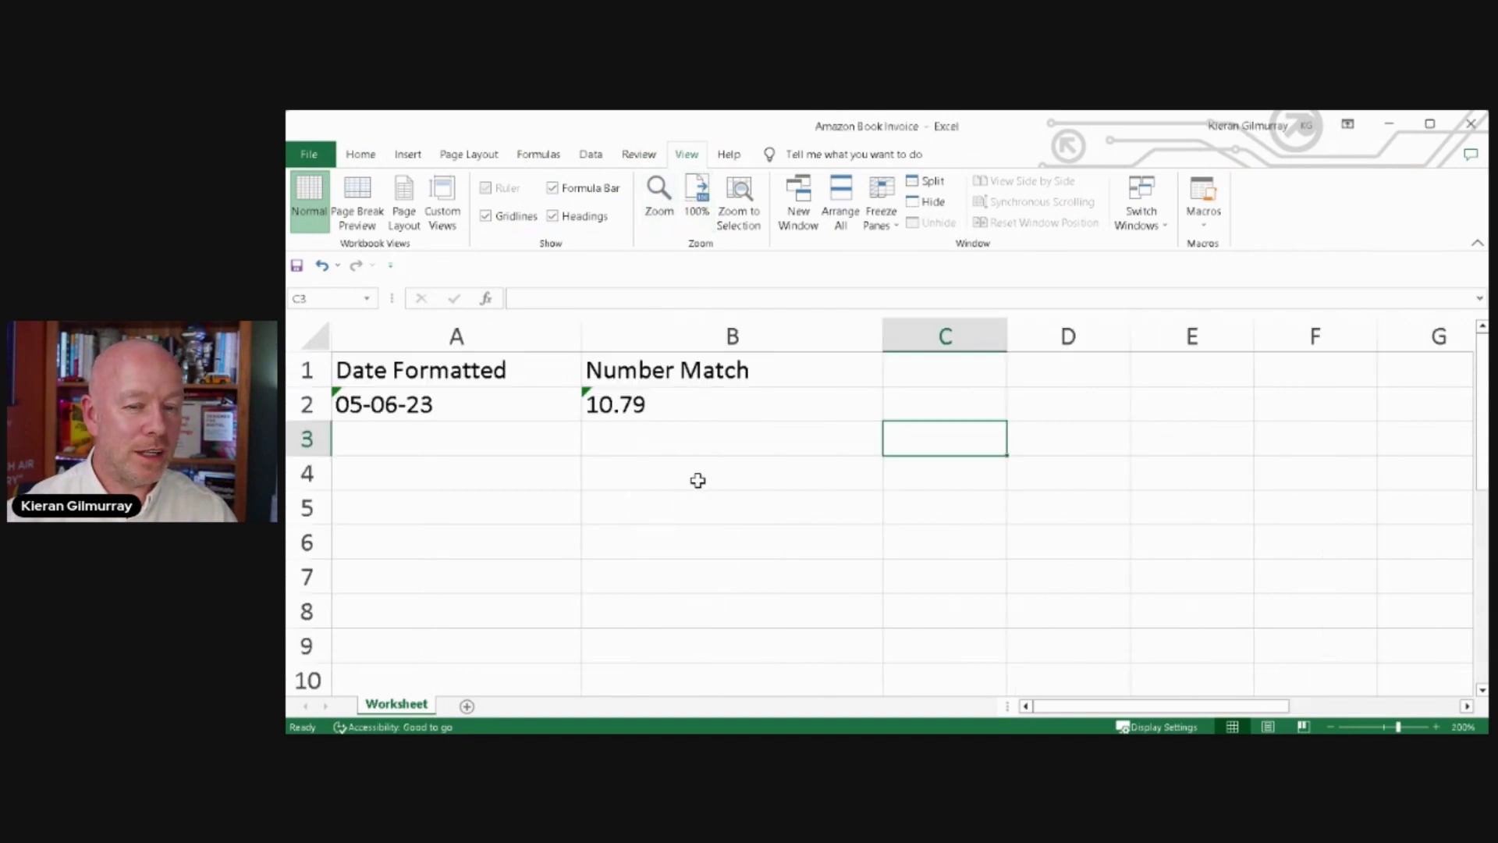
- Review the exported Date Formatted and Number Match headers and their extracted values in A1:B2
left_click(449, 403)
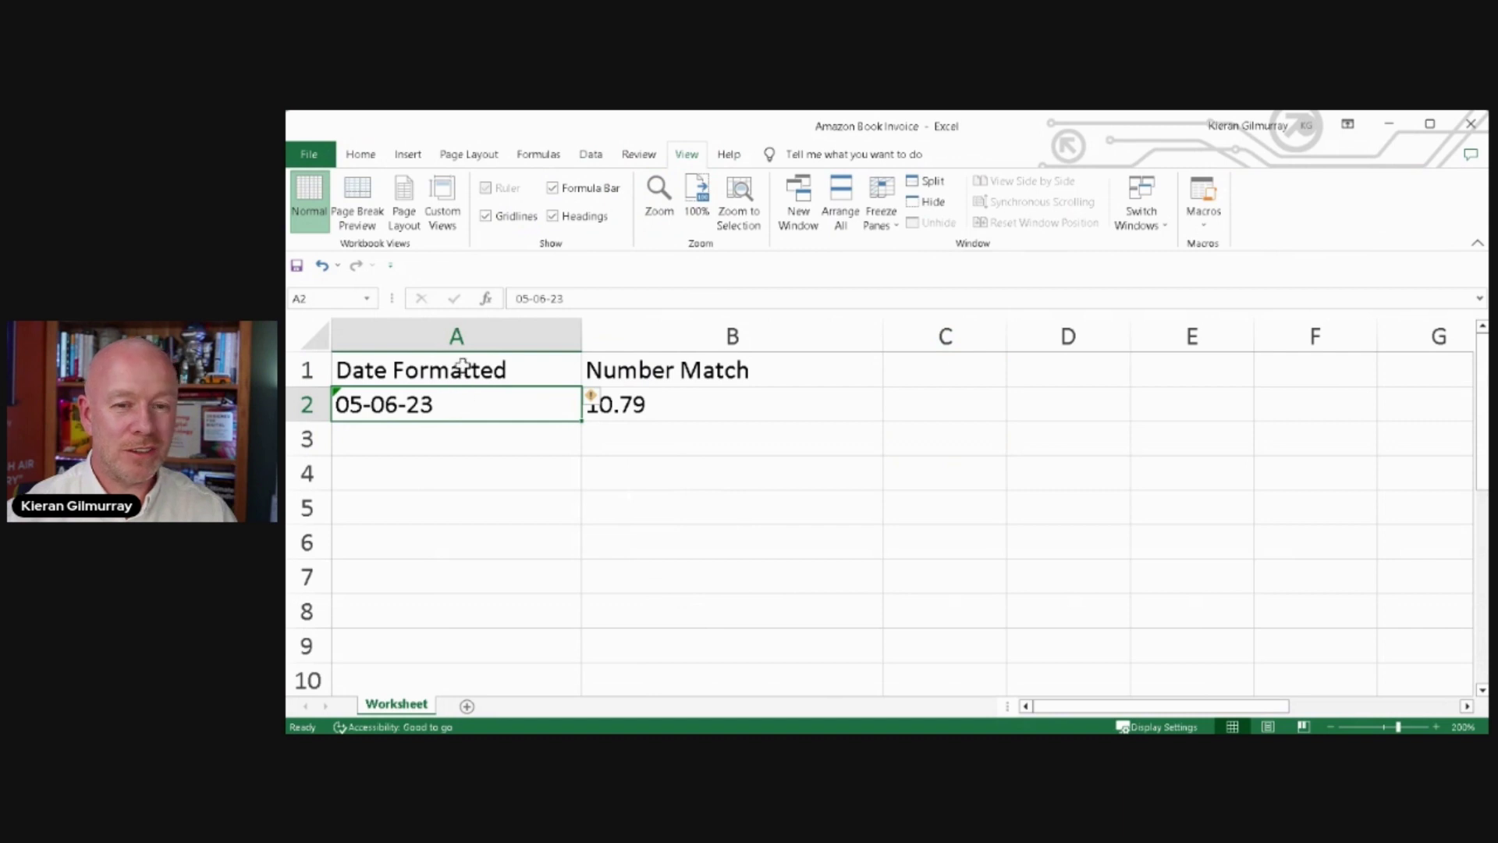
left_click_drag(460, 369, 621, 379)
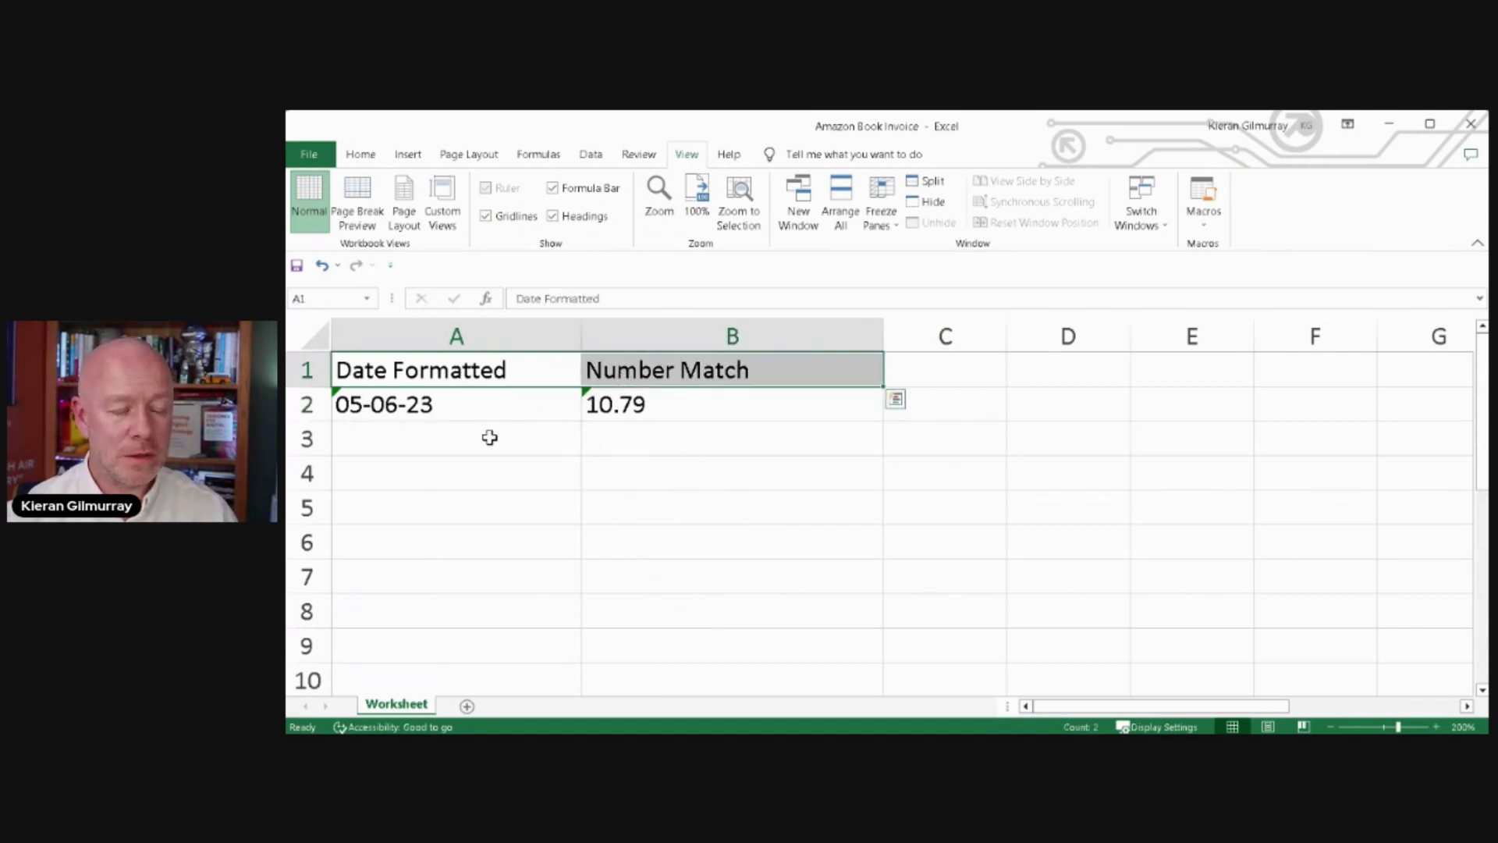
left_click_drag(474, 373, 616, 394)
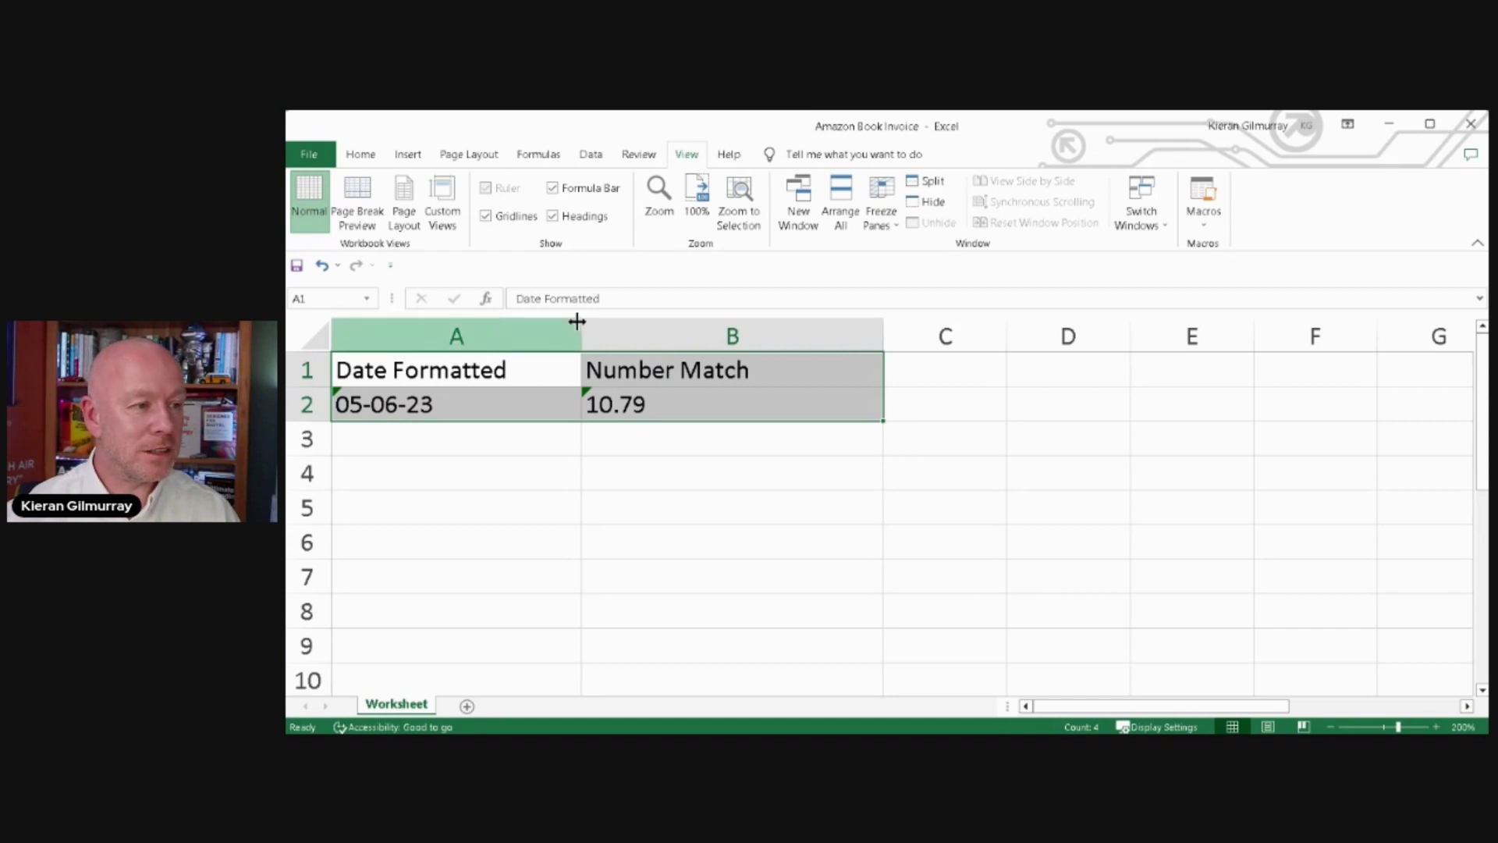
left_click(484, 393)
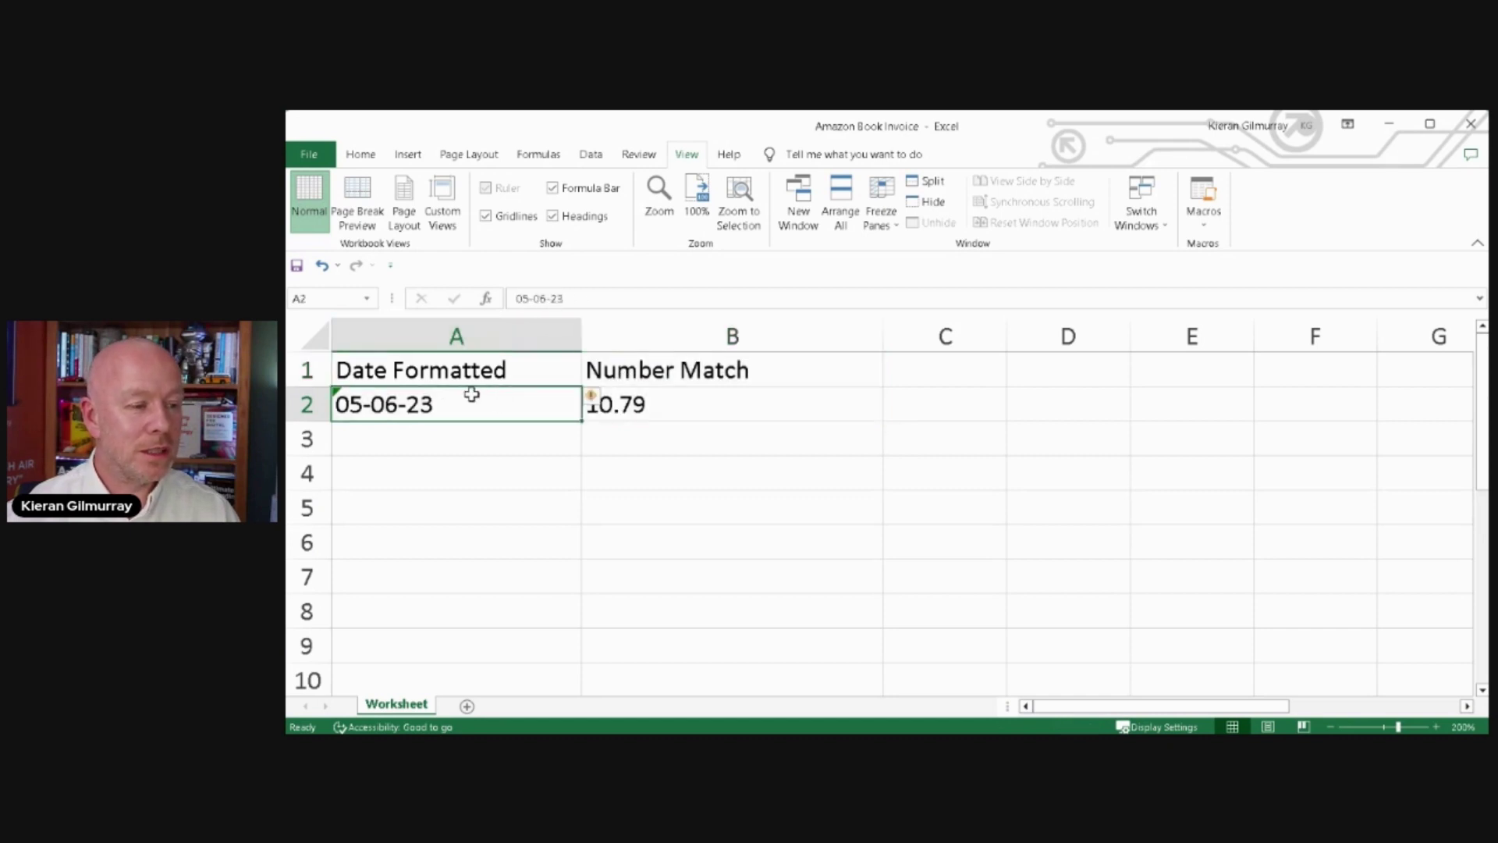
left_click_drag(455, 391, 703, 413)
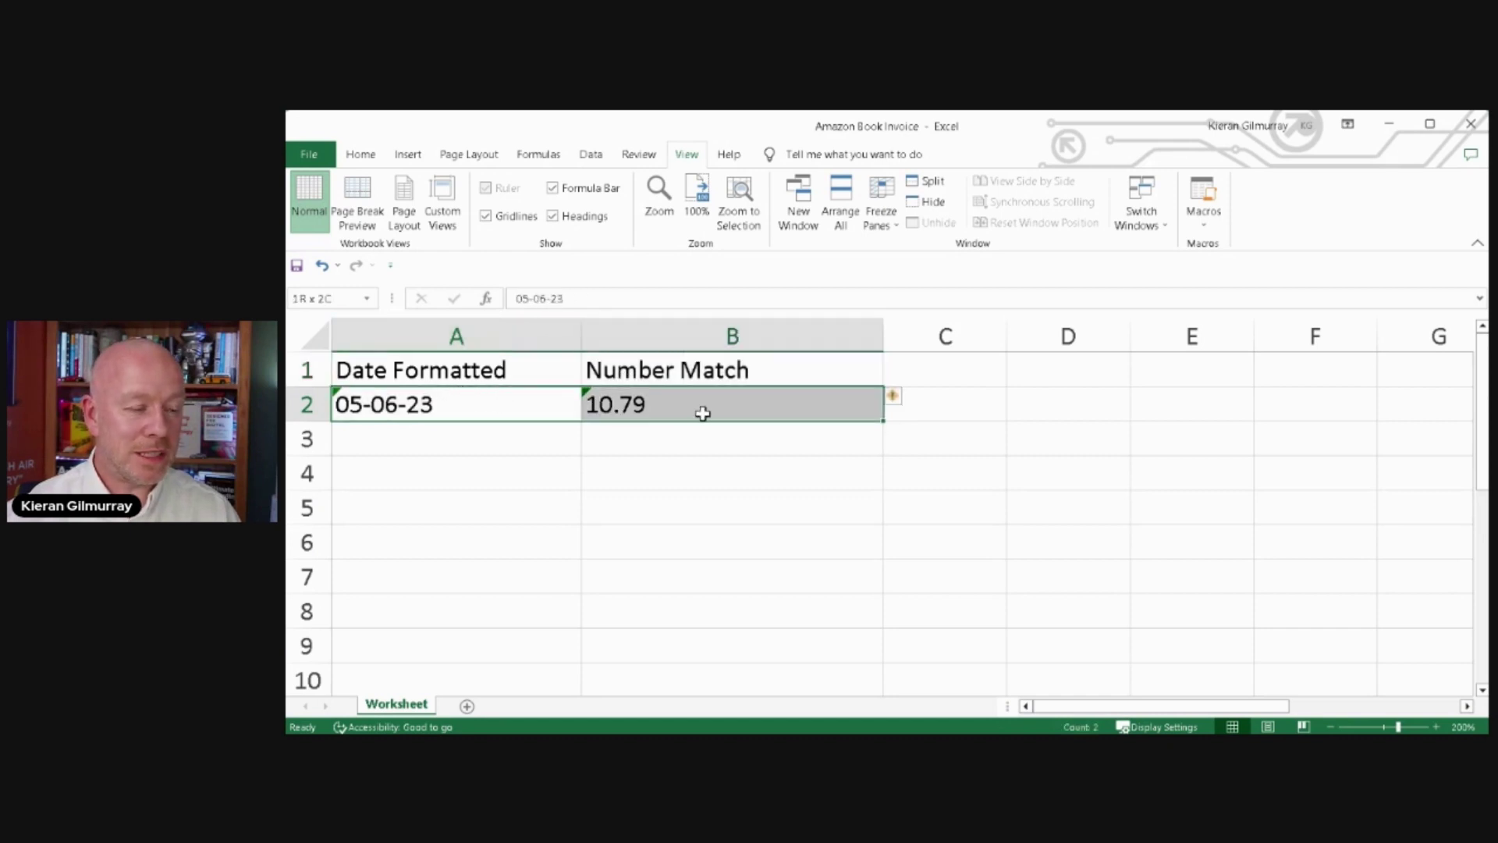
left_click(491, 402)
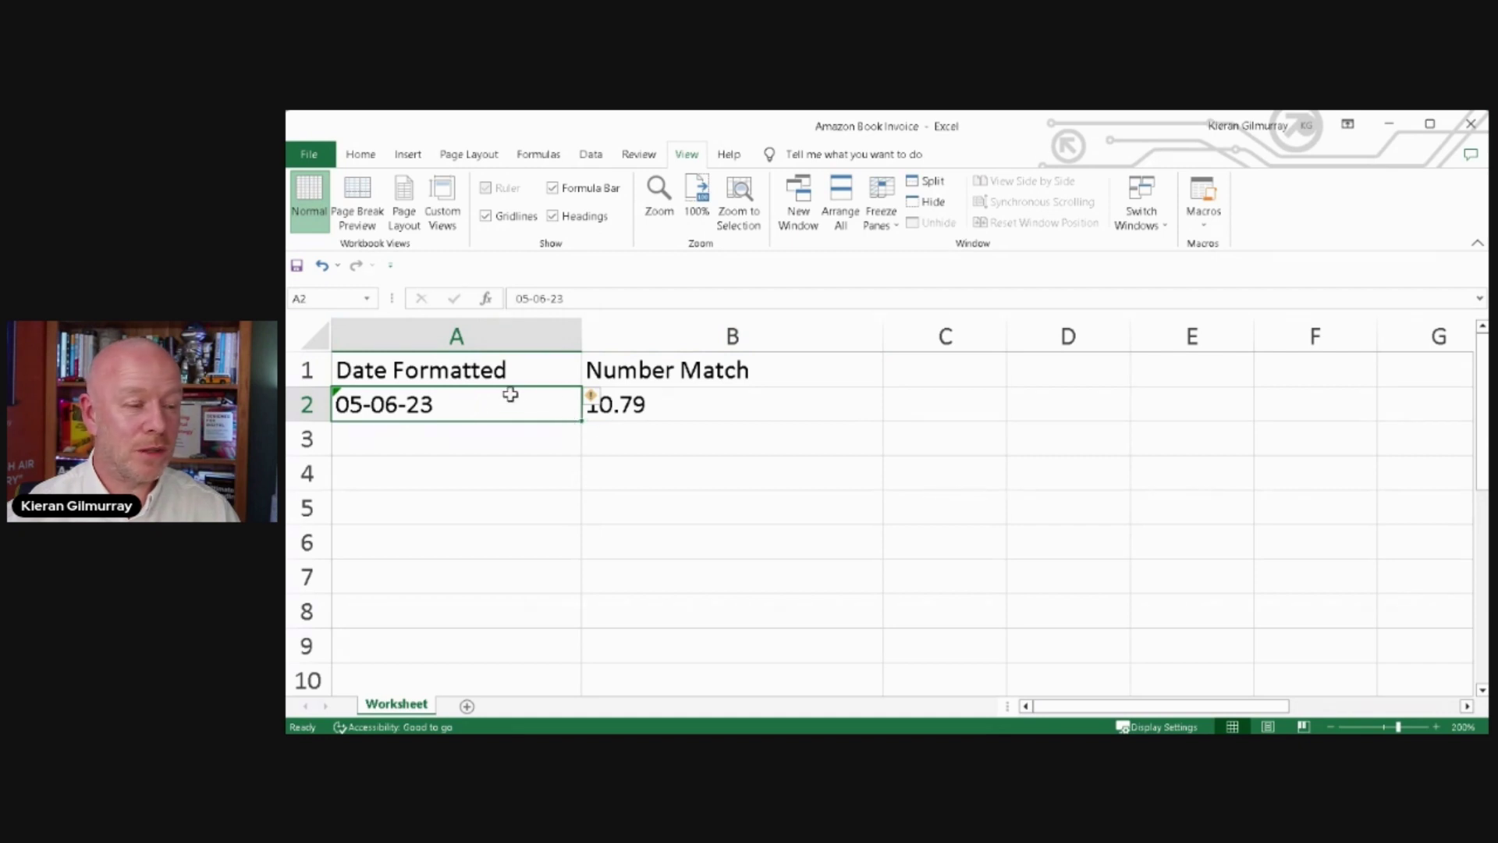
- Copy the extracted date and number in cells A2:B2
left_click_drag(682, 414, 592, 401)
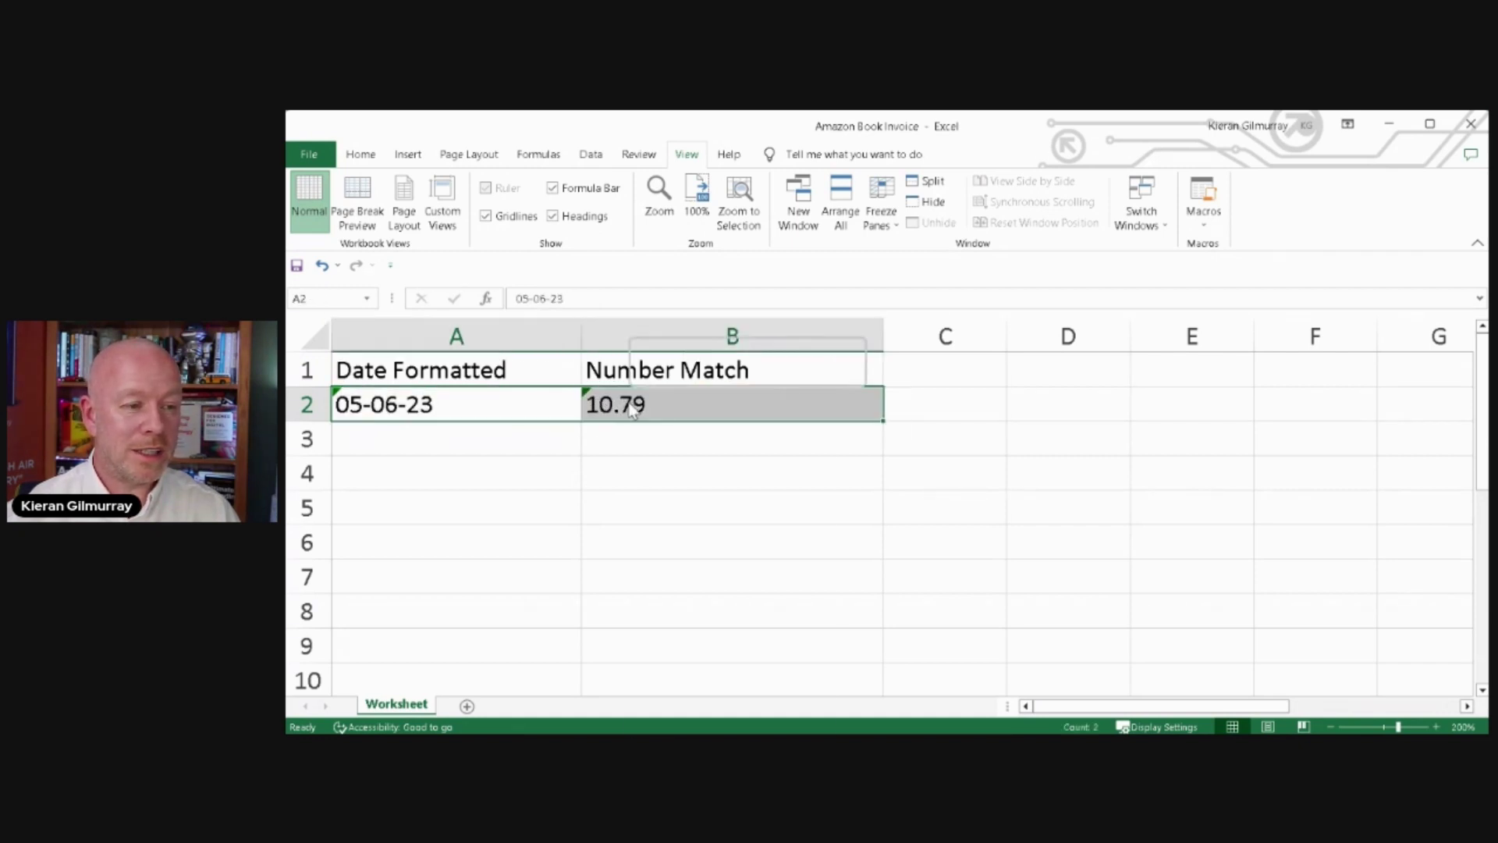
right_click(630, 404)
left_click(669, 466)
left_click(685, 468)
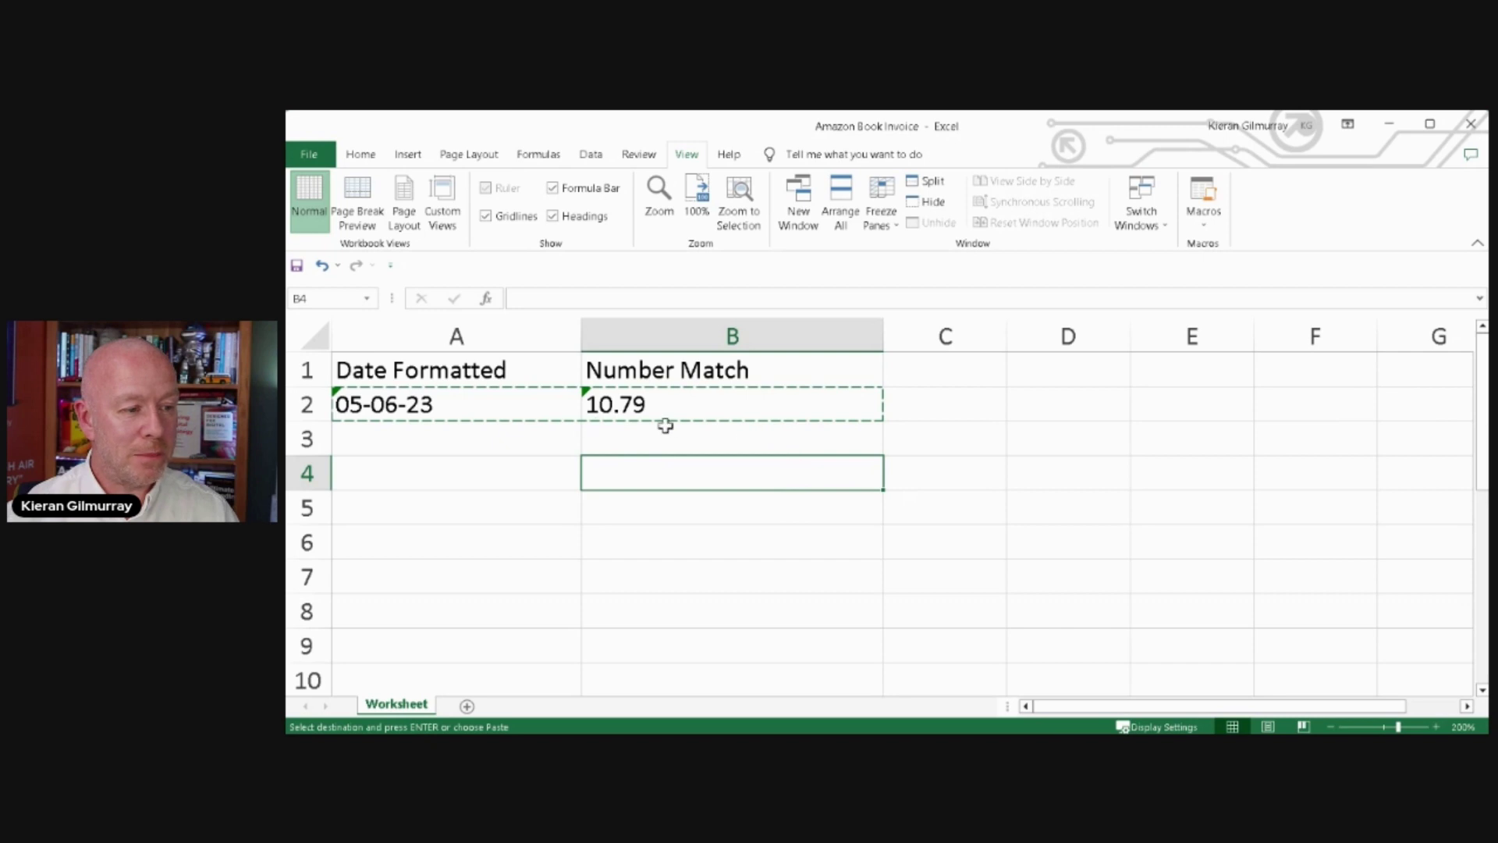
left_click_drag(445, 372, 964, 505)
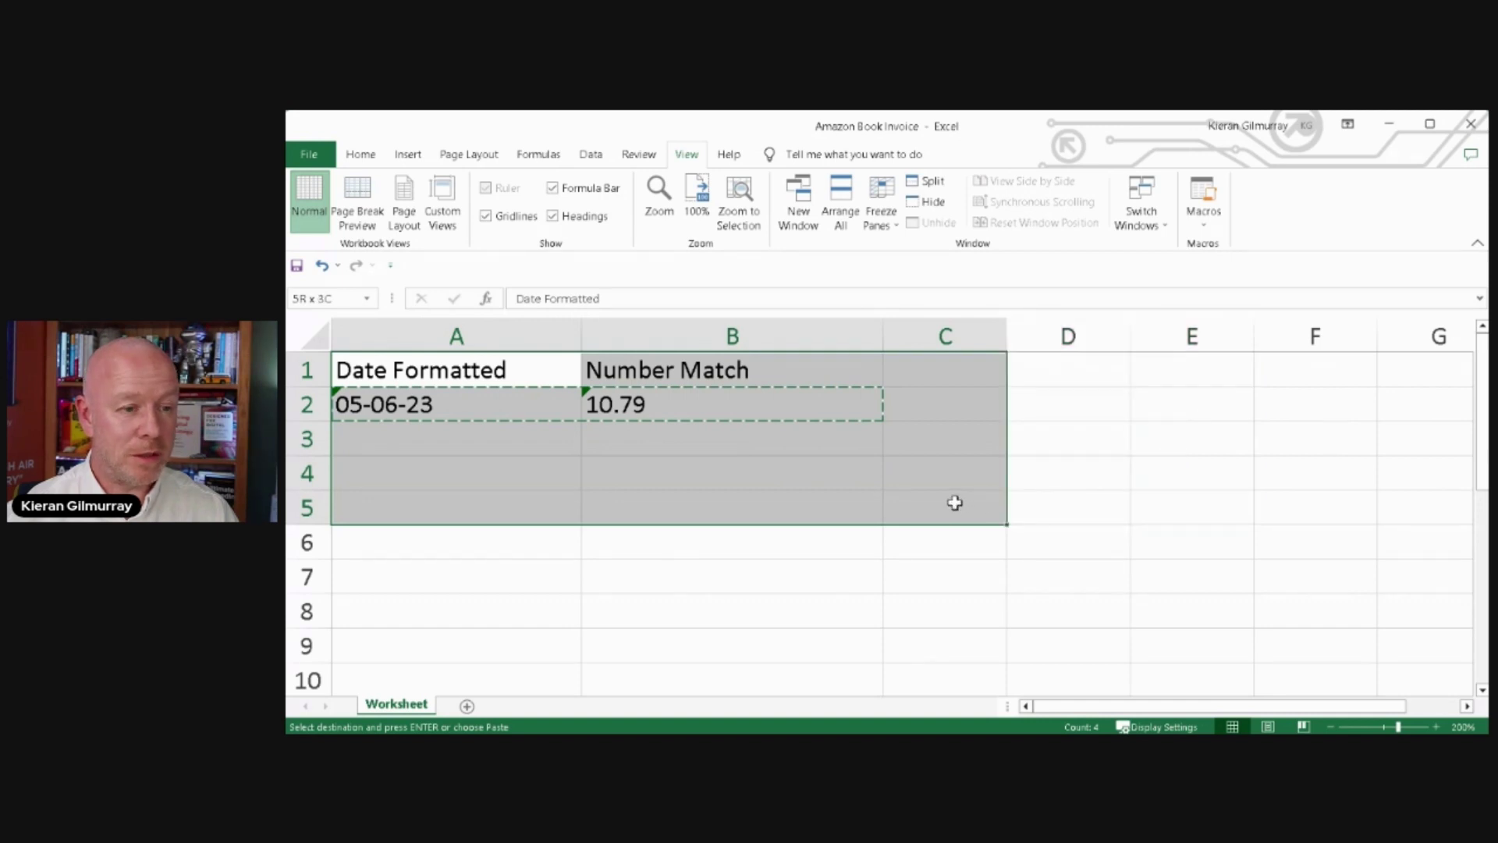
mouse_move(883, 495)
left_mouse_down()
mouse_move(903, 494)
mouse_move(869, 495)
left_mouse_up()
left_click_drag(406, 369, 789, 432)
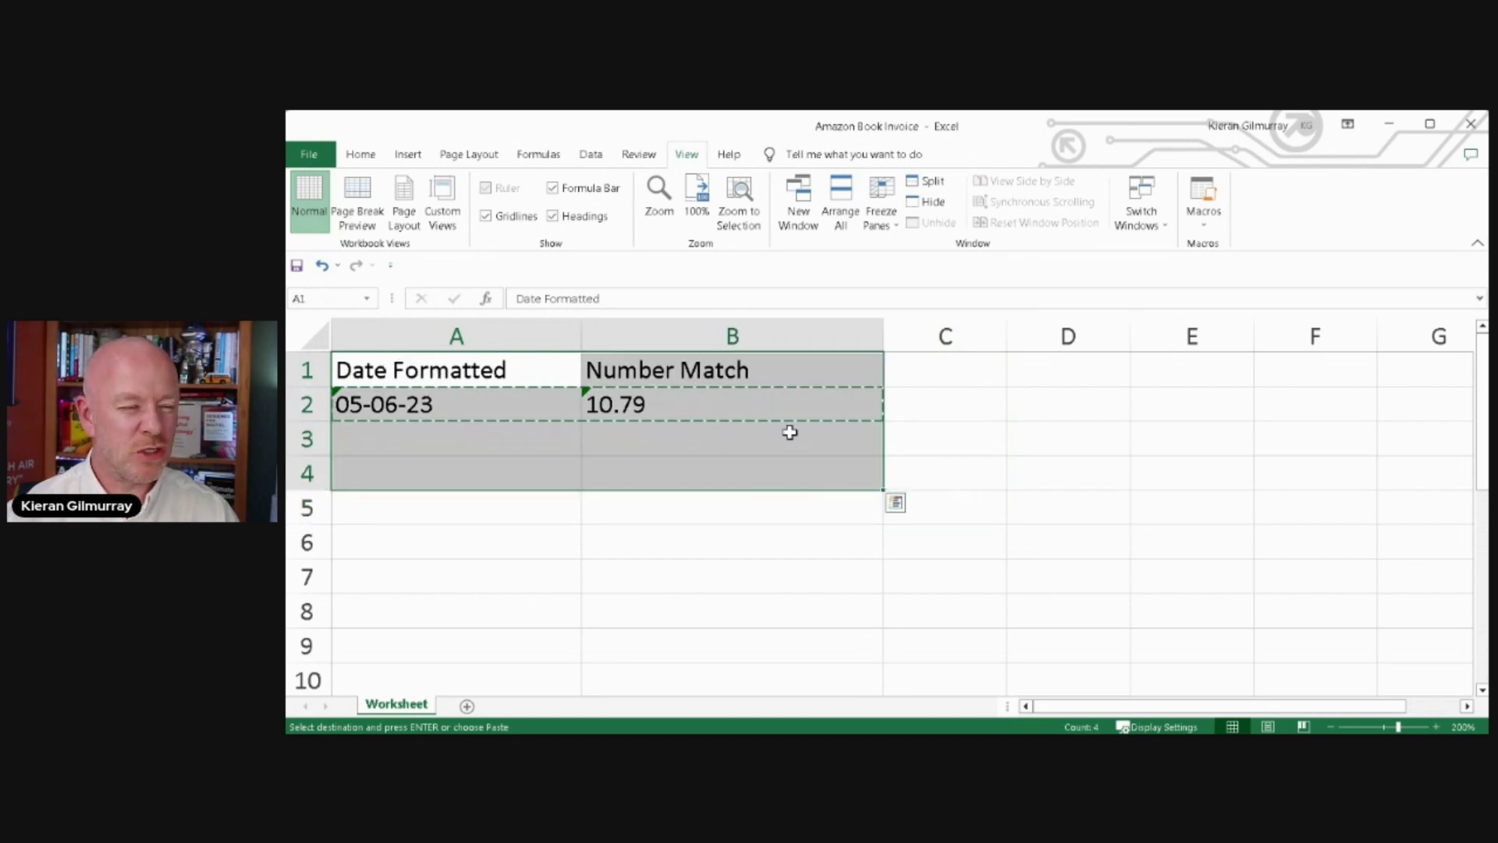
left_click_drag(491, 369, 939, 606)
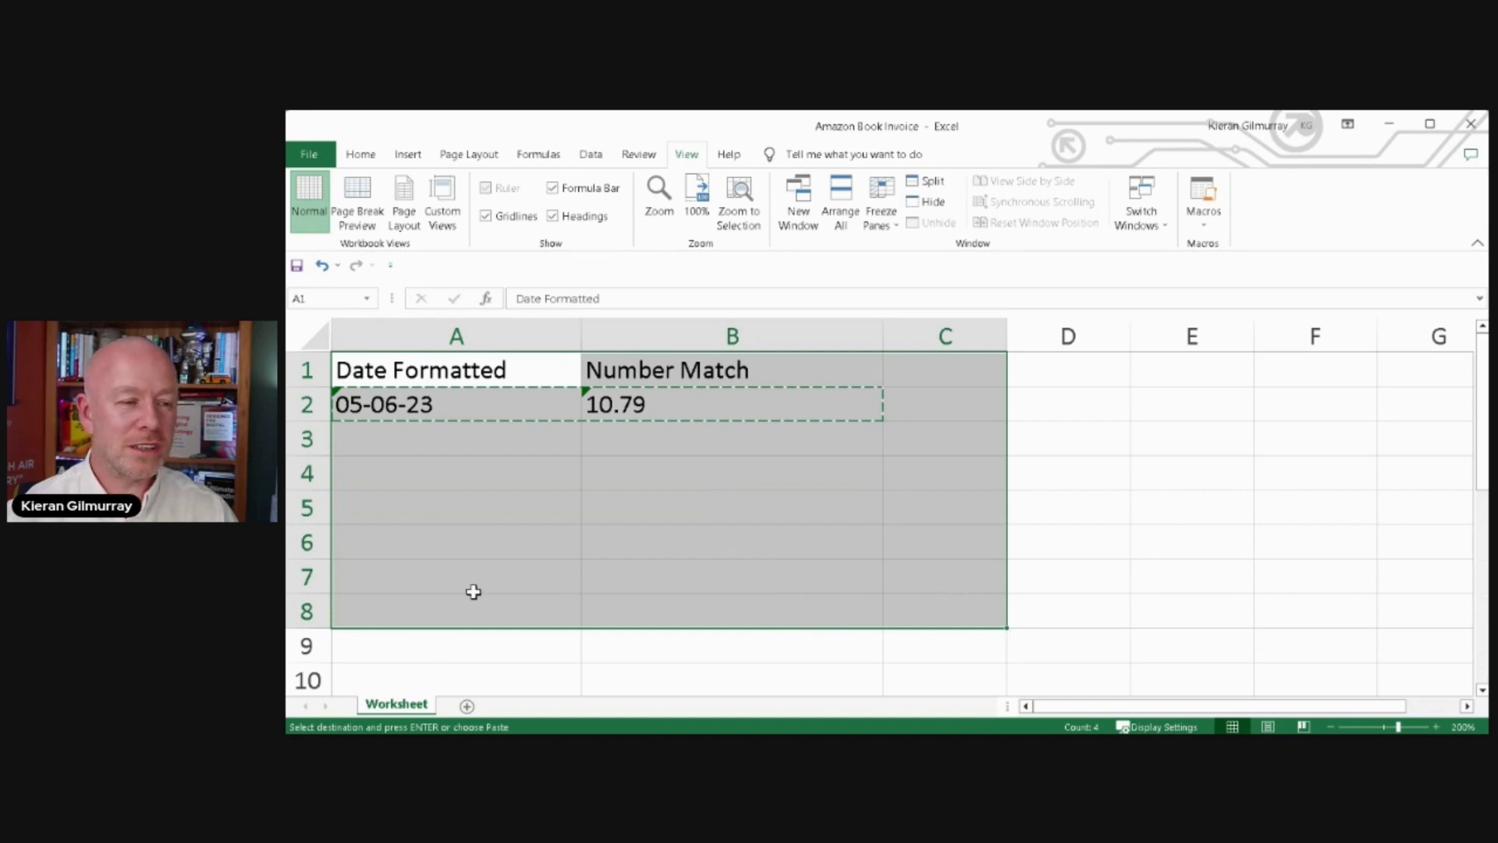
left_click(441, 376)
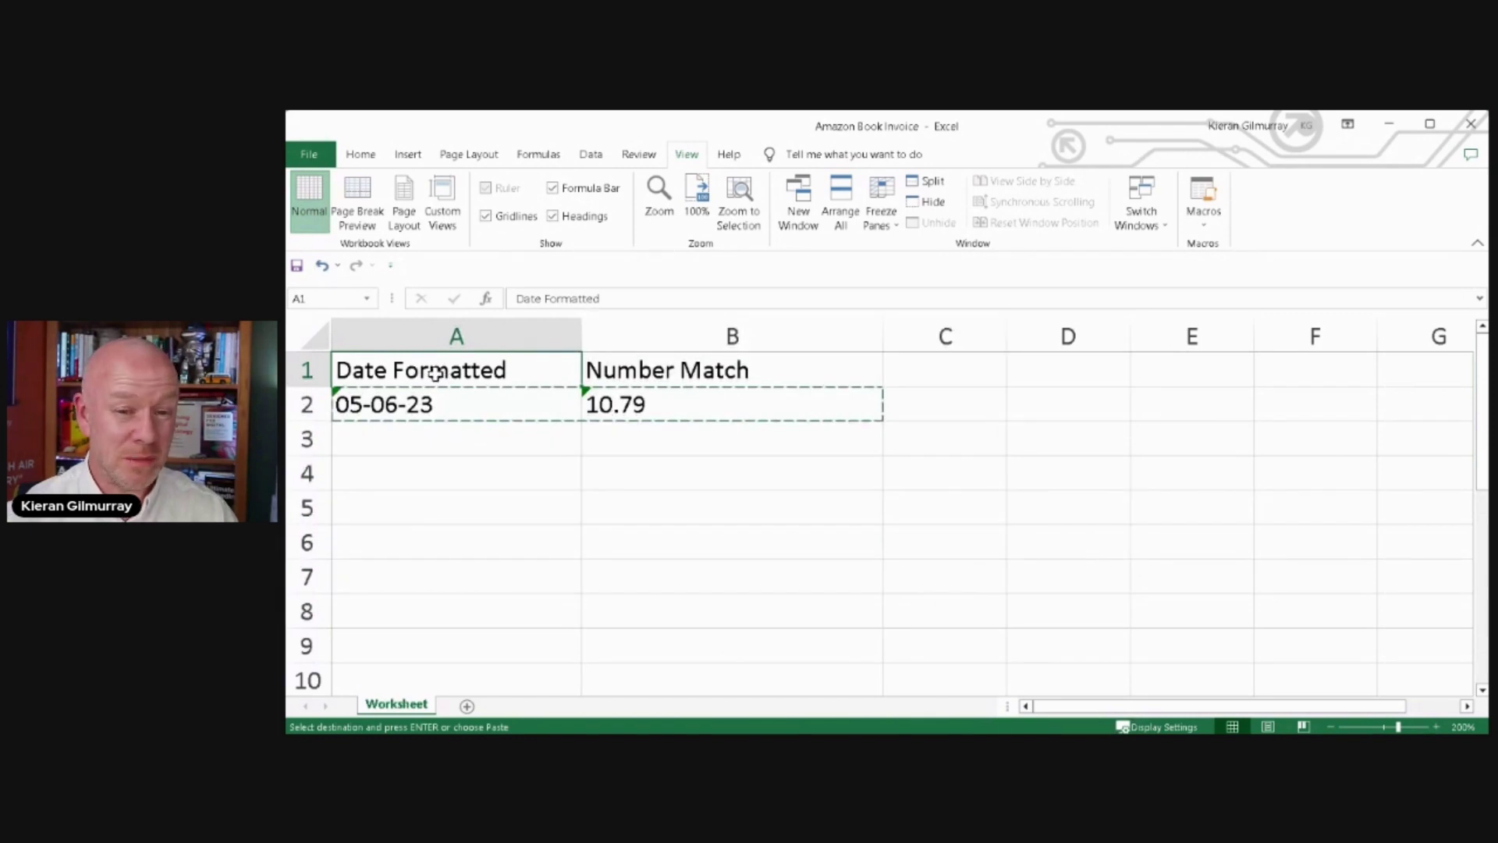
left_click_drag(436, 373, 591, 389)
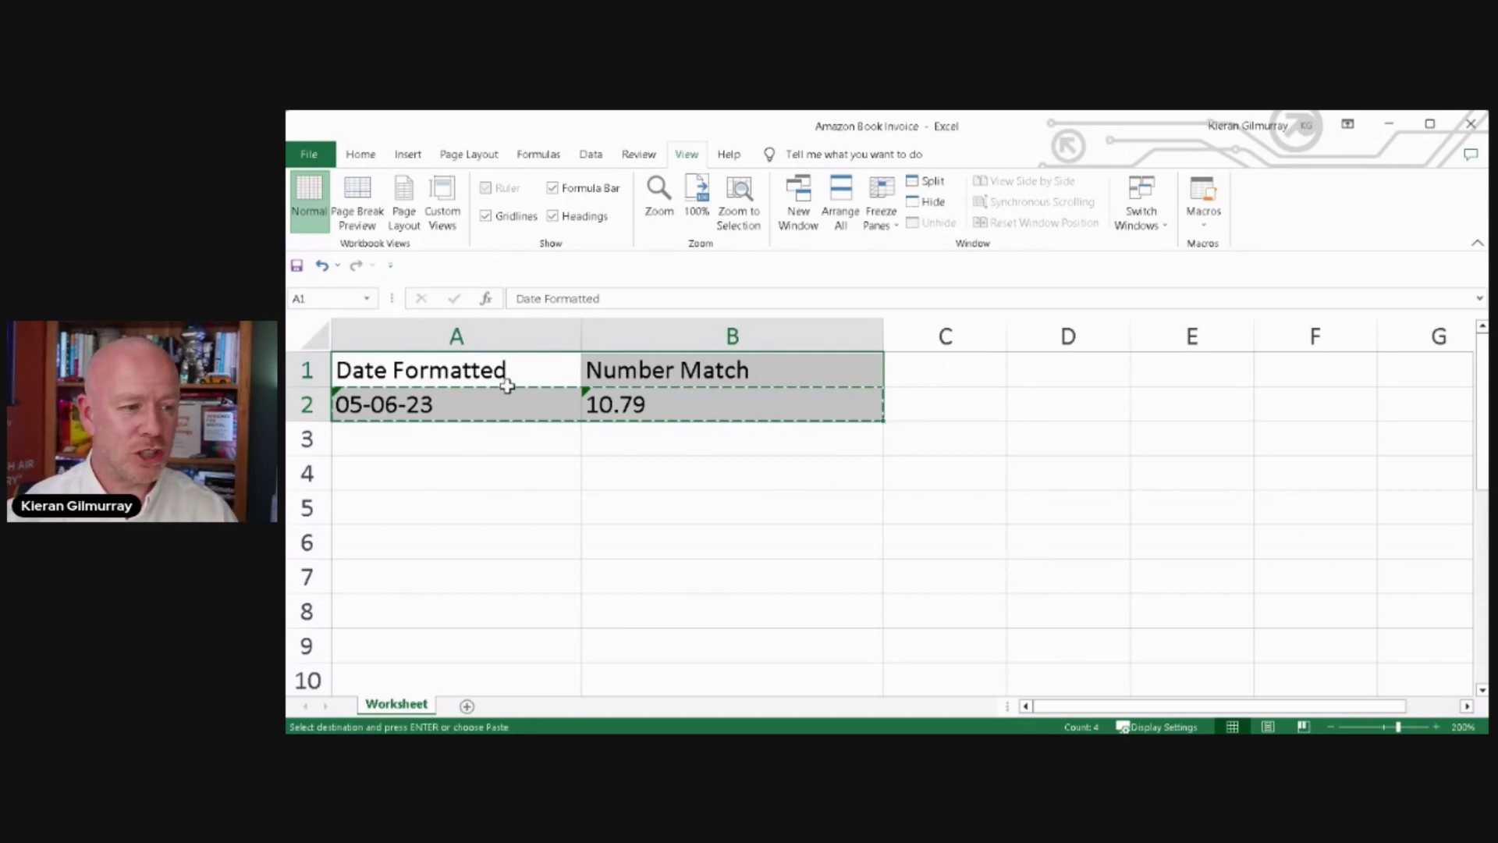
left_click_drag(508, 398, 727, 409)
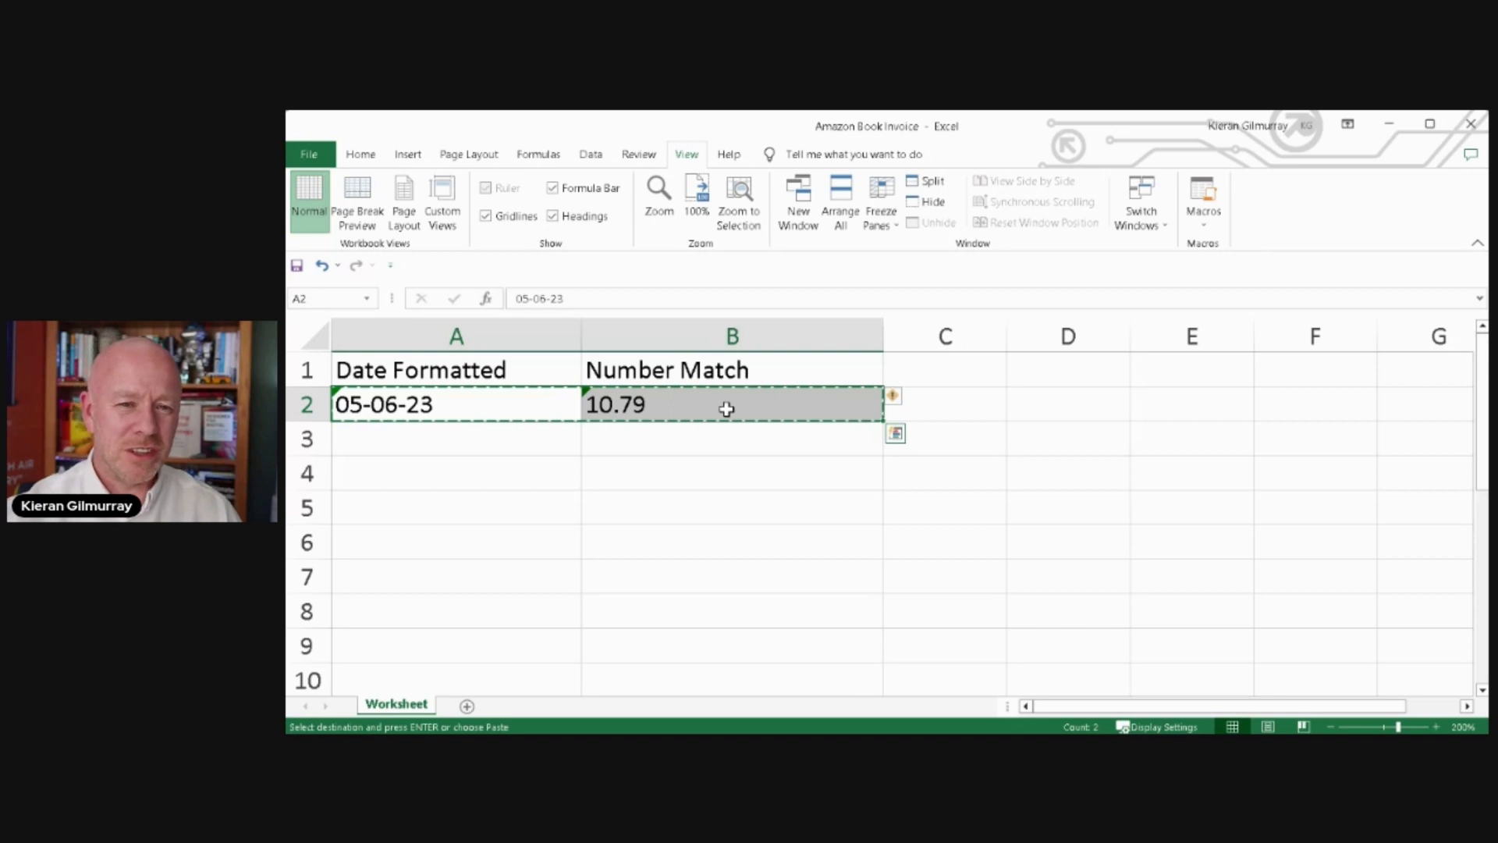
left_click_drag(481, 369, 649, 401)
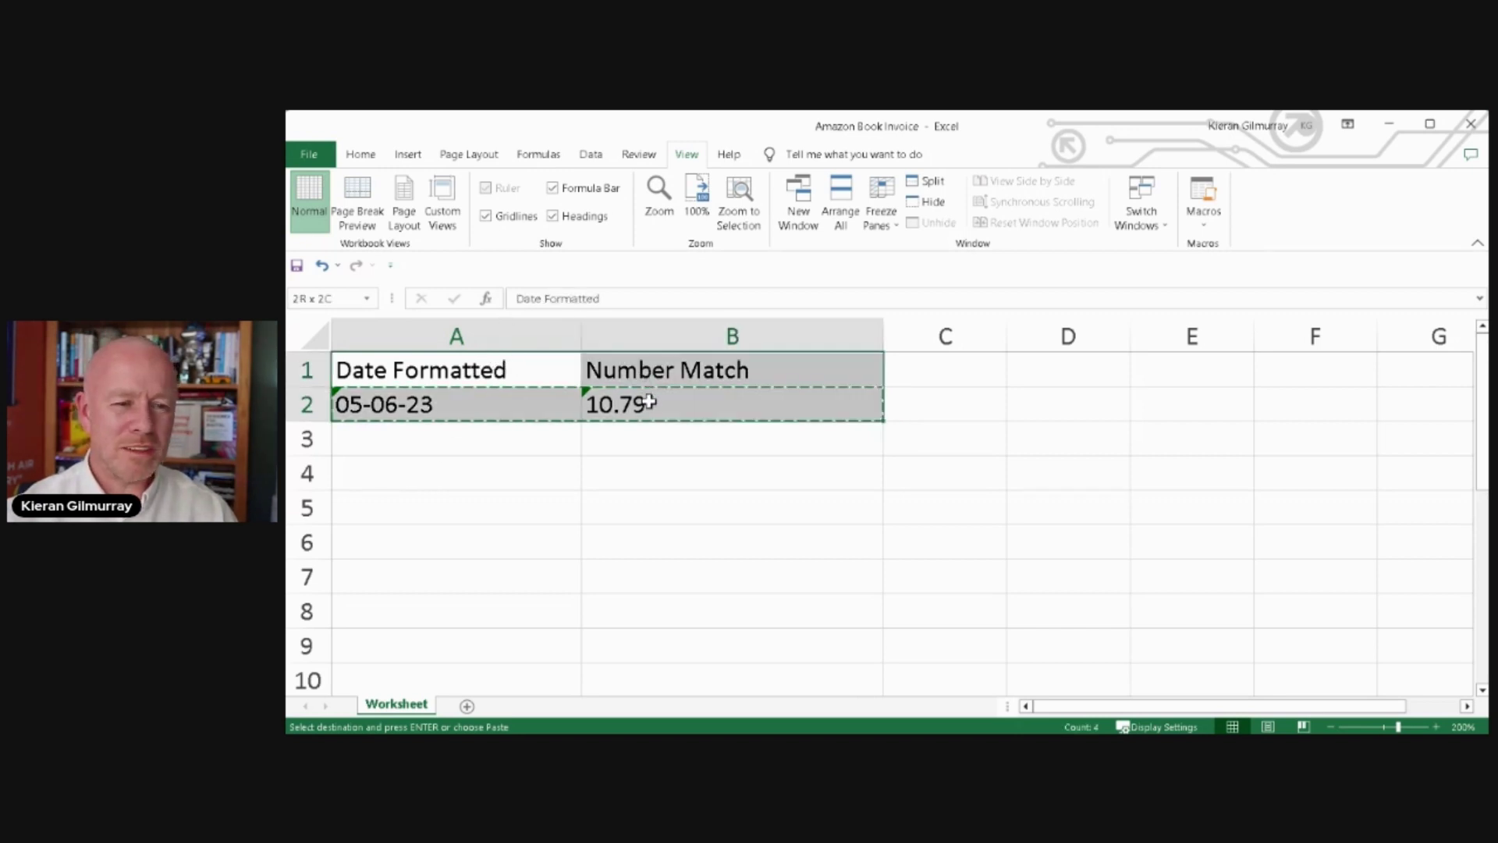
left_click(497, 368)
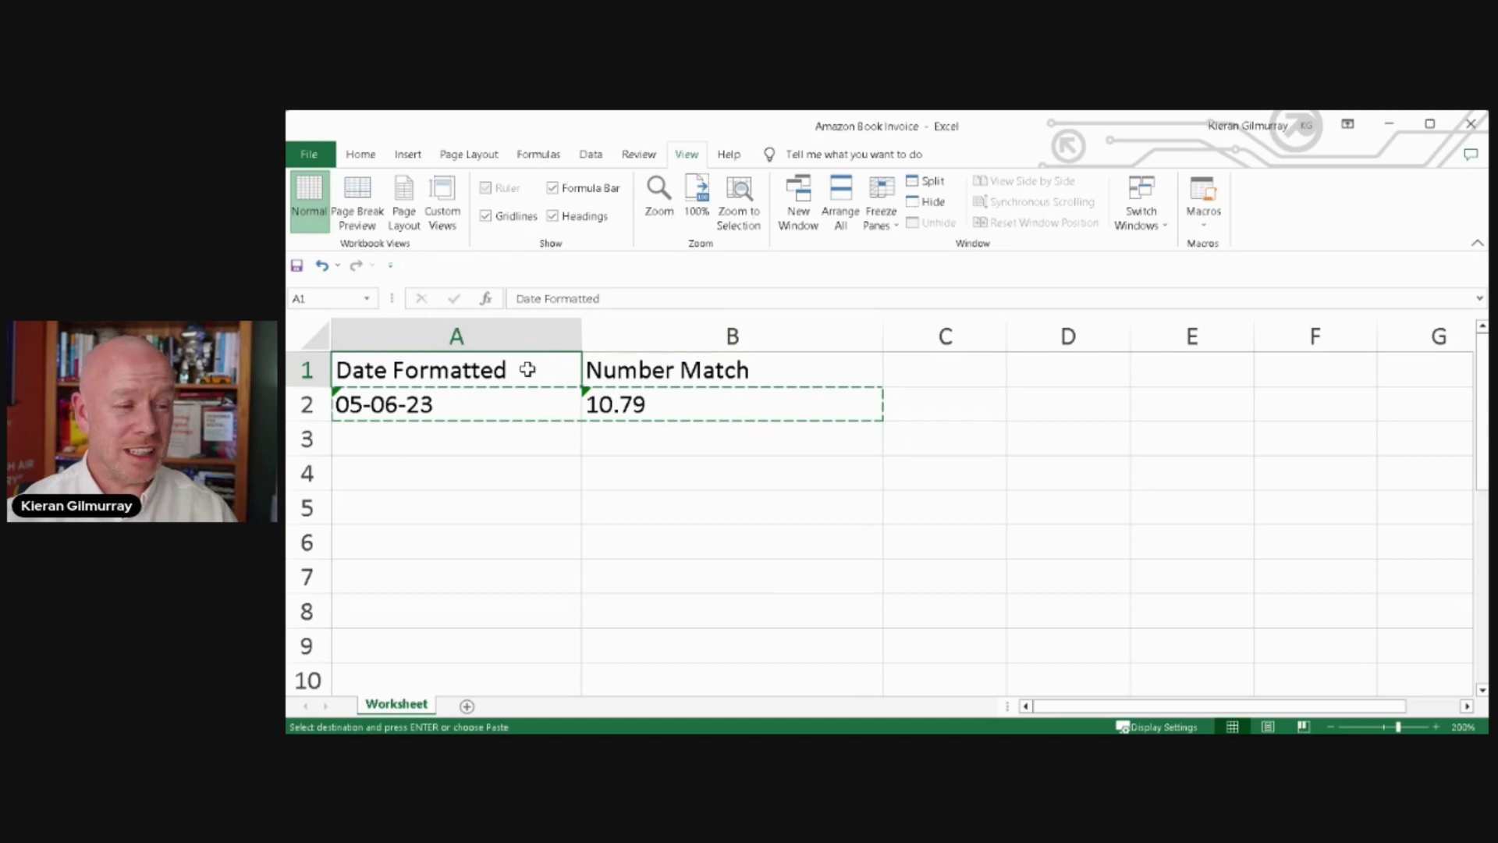
mouse_move(498, 368)
left_mouse_down()
mouse_move(658, 398)
mouse_move(664, 416)
left_mouse_up()
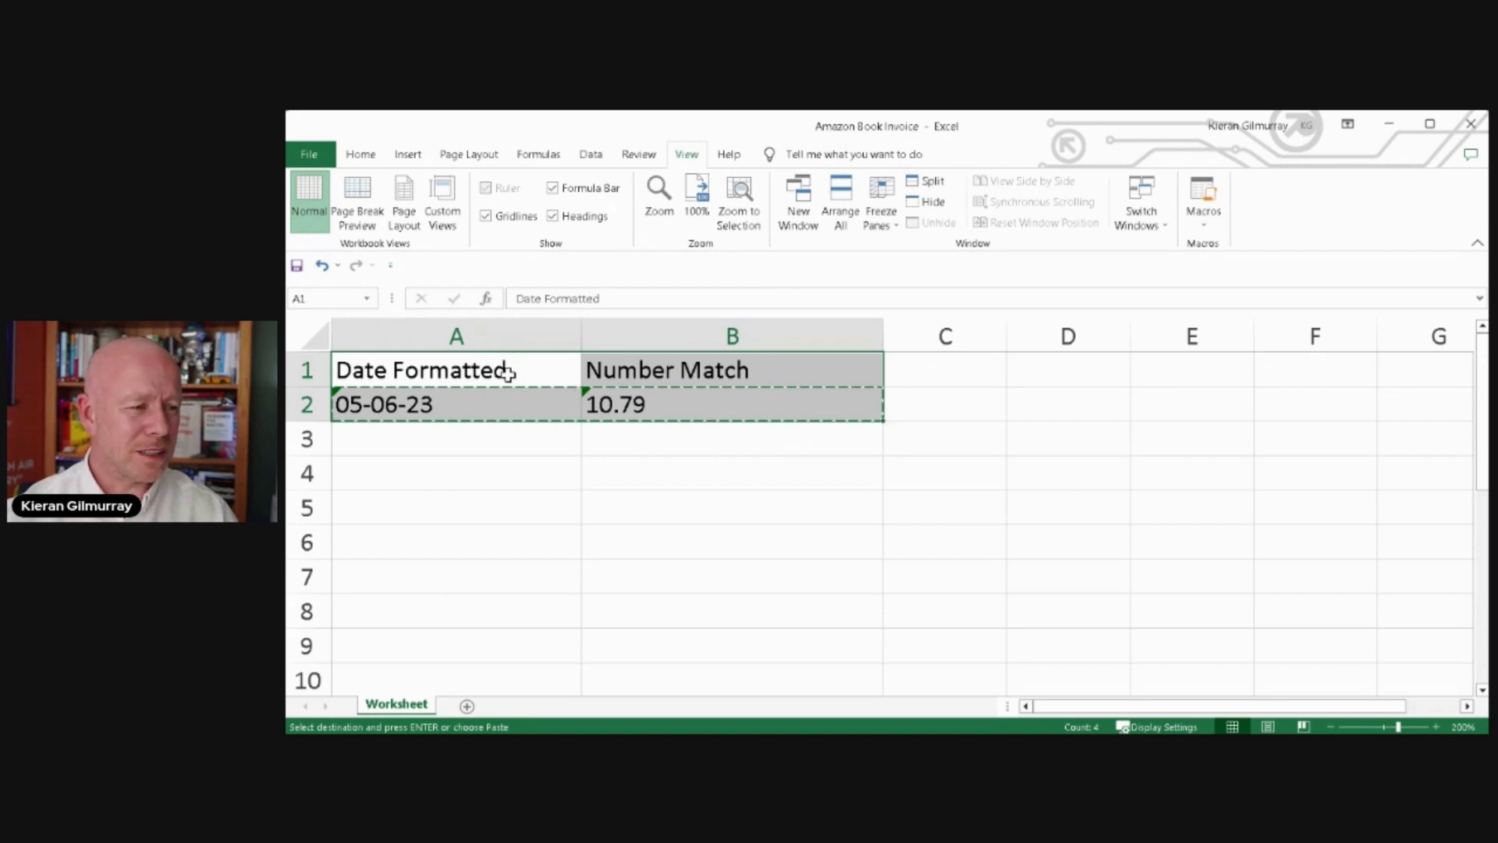
left_click_drag(505, 371, 650, 404)
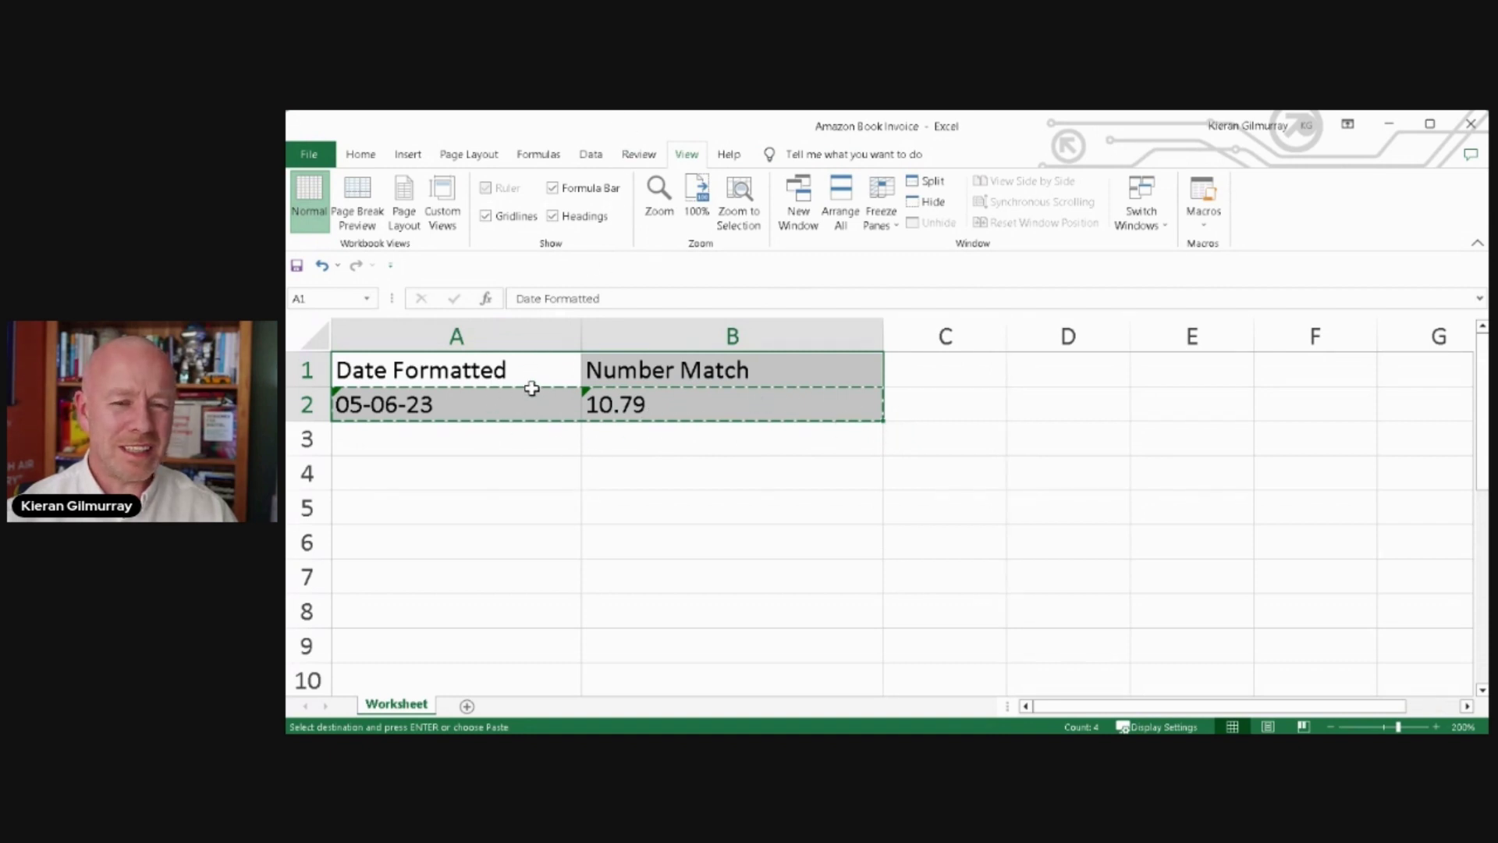
left_click(504, 373)
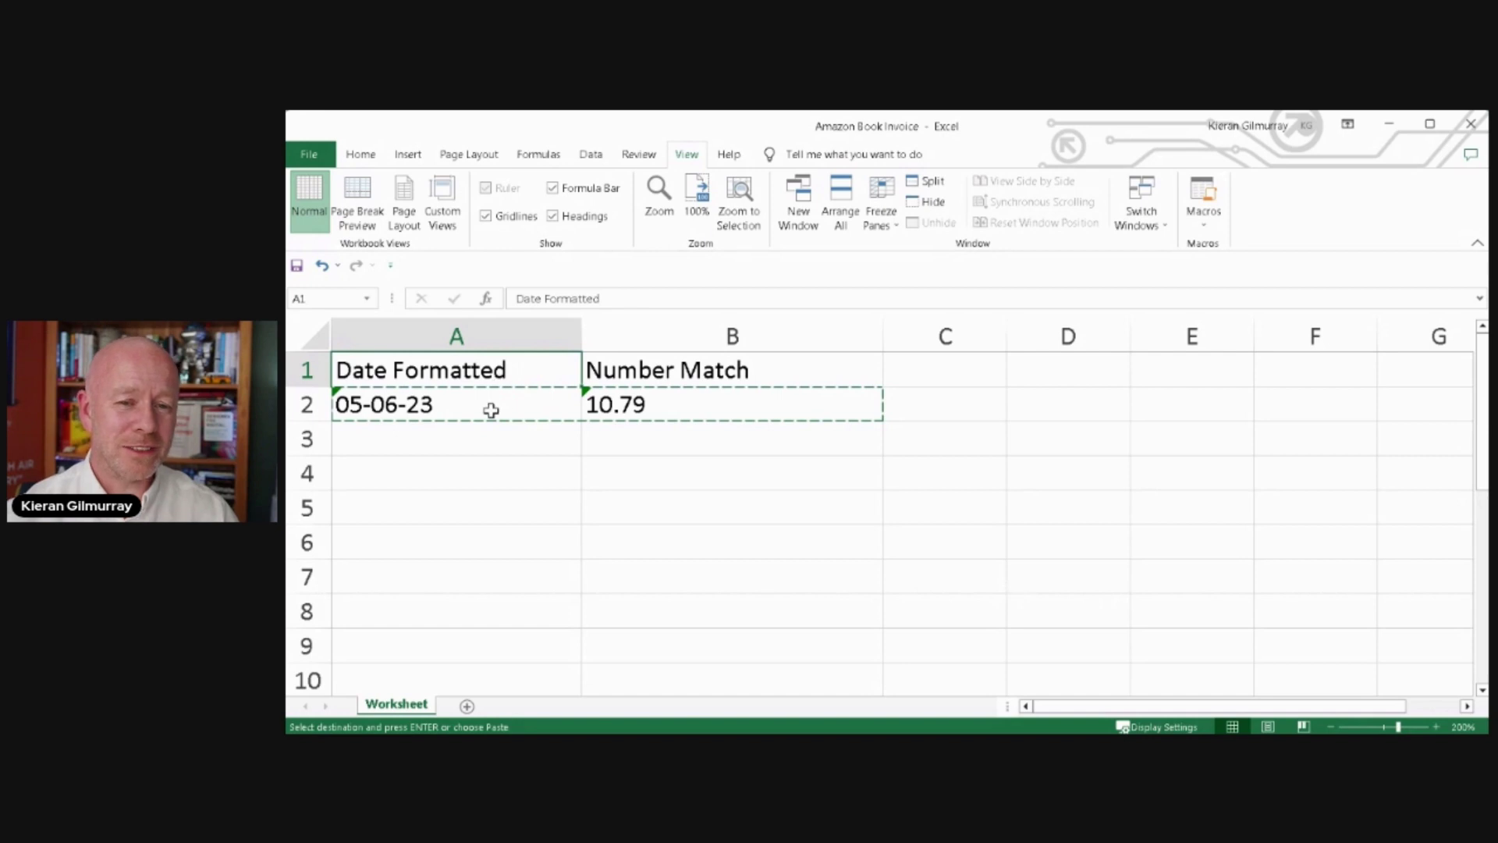
left_click_drag(525, 374, 656, 416)
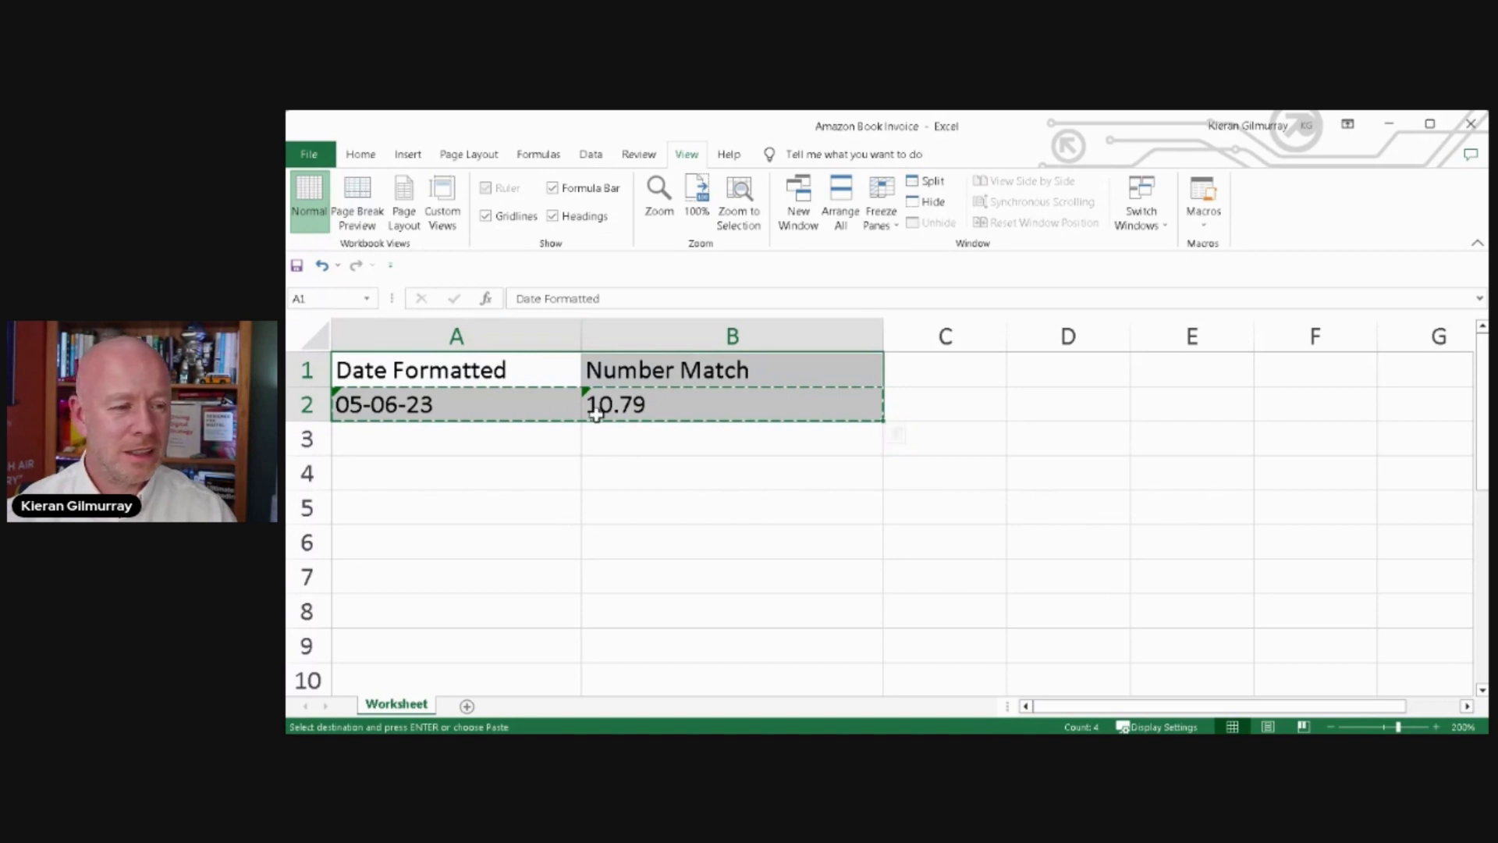
- Narrow the Date Formatted column slightly to sit closer to its header text, and select the range A1:B2
mouse_move(581, 335)
left_mouse_down()
mouse_move(541, 338)
mouse_move(556, 340)
left_mouse_up()
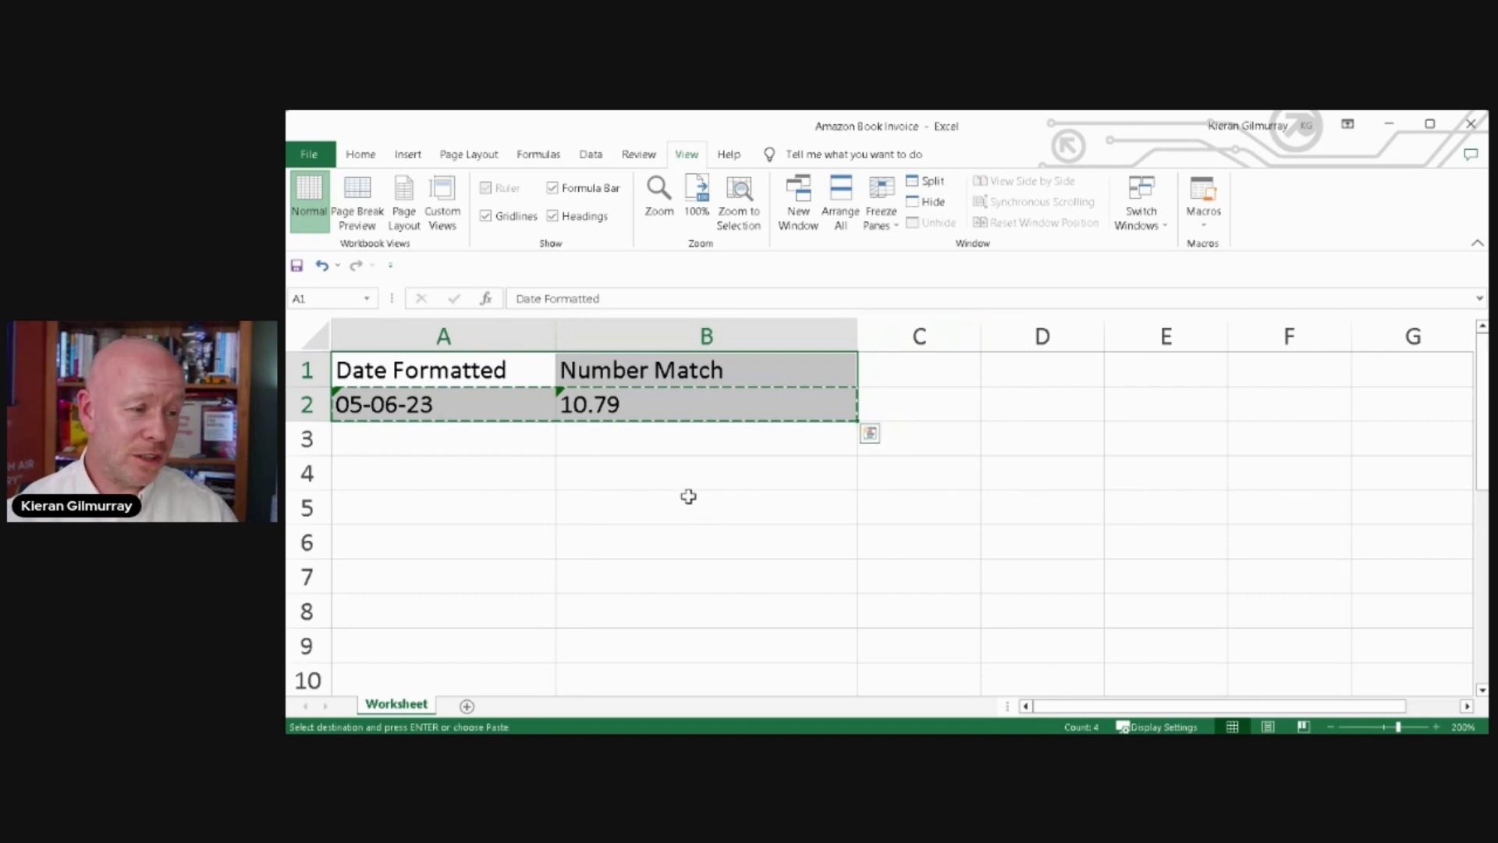
left_click(509, 372)
left_click_drag(509, 372, 611, 398)
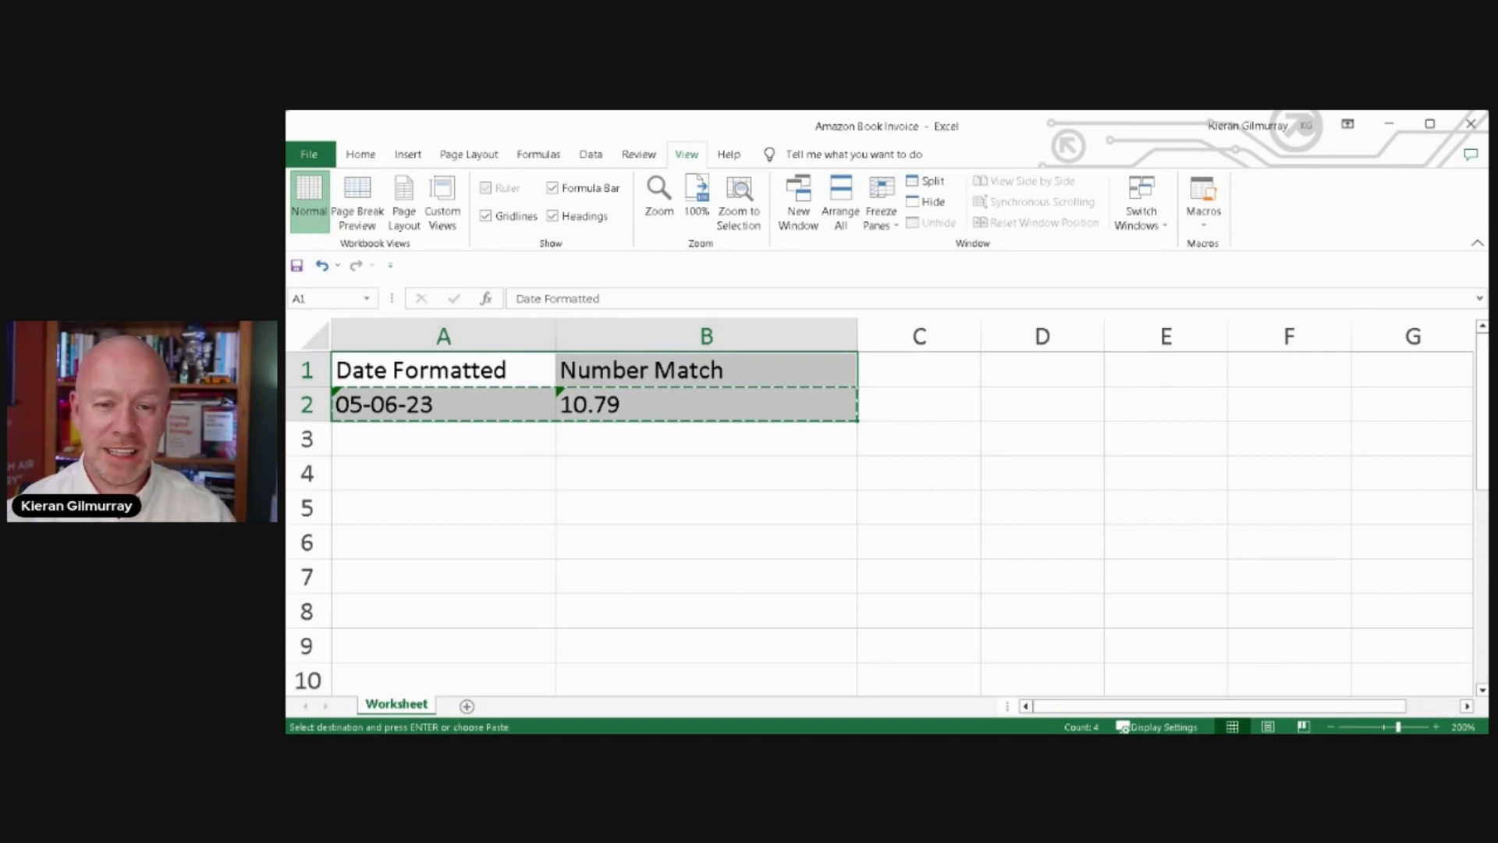
key("alt+Tab")
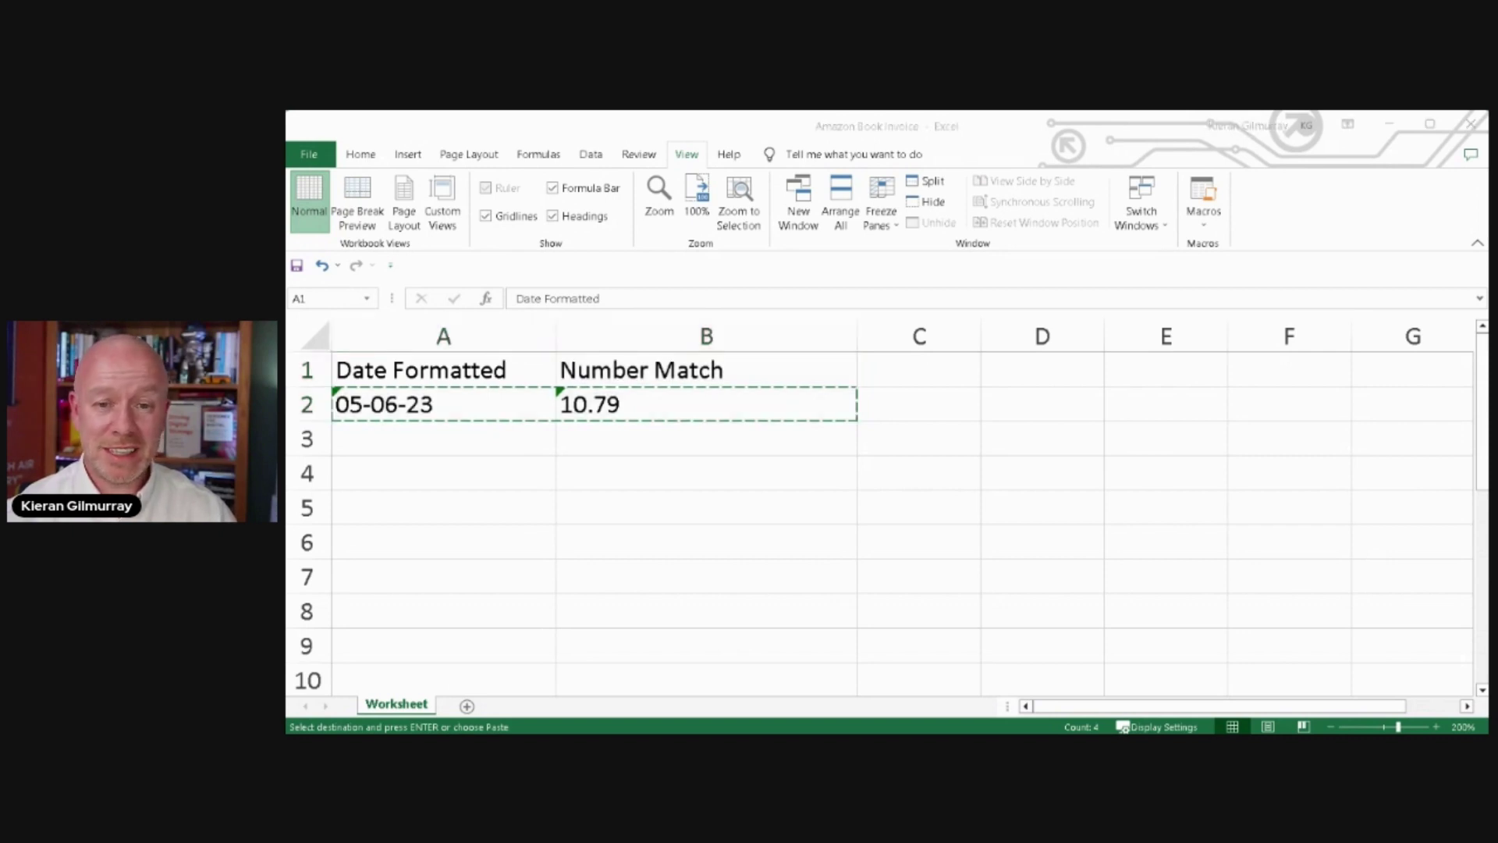